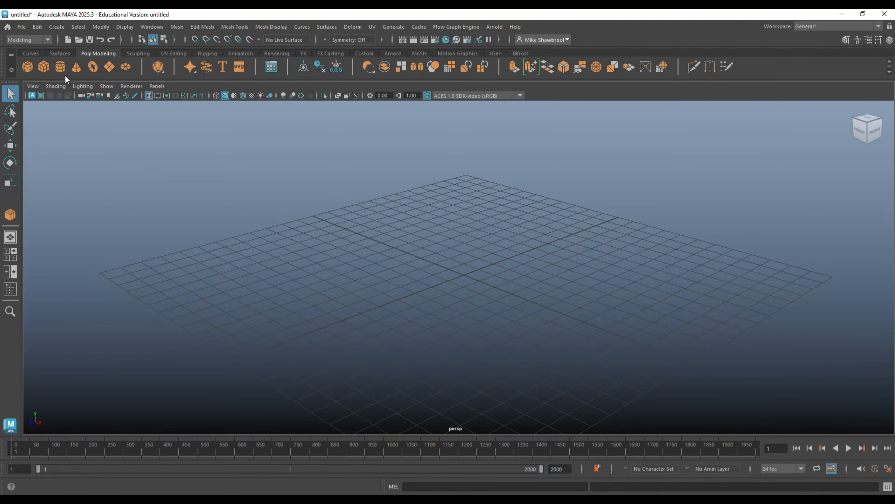
Create a polygon cylinder at the origin and rotate it -90 degrees about the Z axis so it lies horizontally.
{"action": "left_click", "coordinate": [60, 65]}
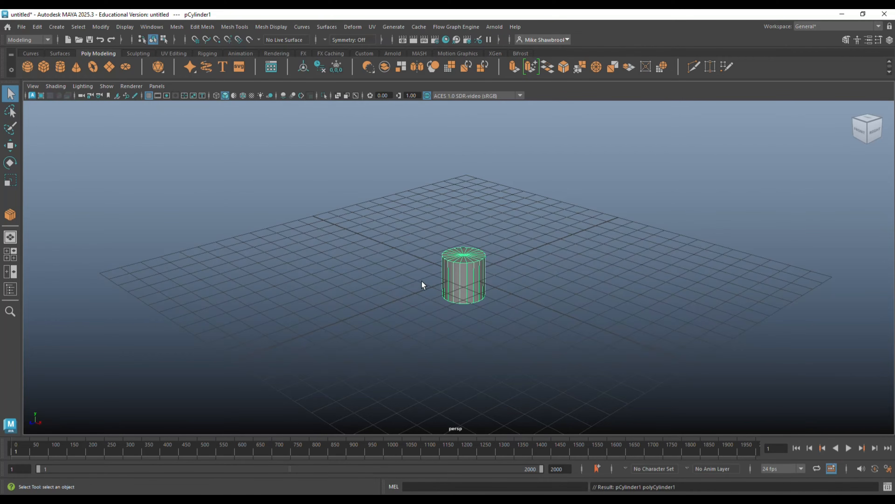
{"action": "key", "text": "e"}
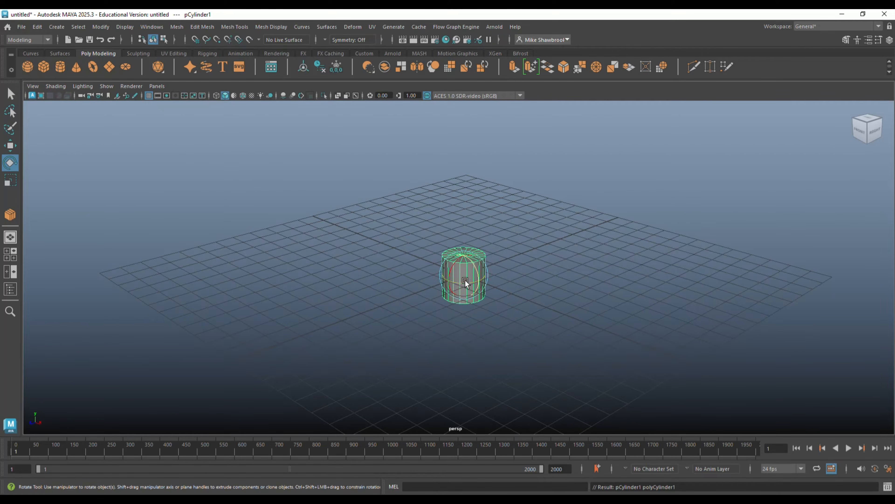
{"action": "left_click_drag", "start_coordinate": [470, 262], "coordinate": [484, 332]}
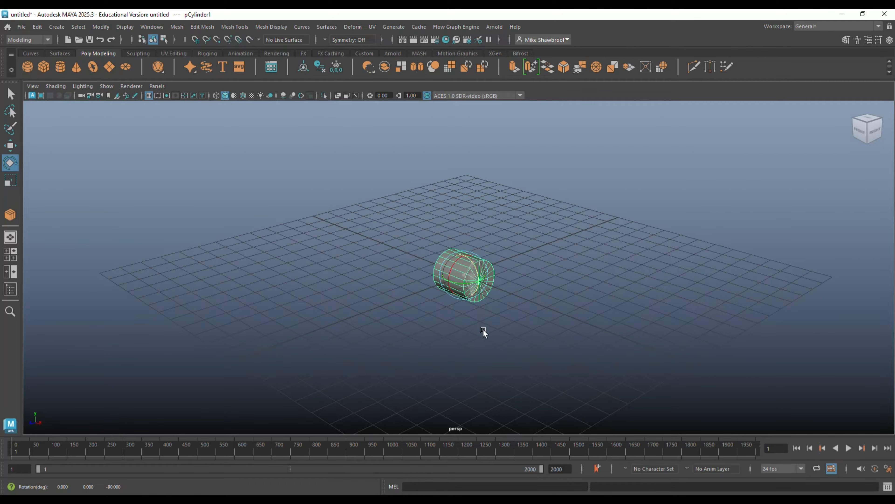
Select the cap faces at the cylinder's left end in the front view and delete them to open that end.
{"action": "right_click_drag", "start_coordinate": [516, 337], "coordinate": [579, 337], "text": "alt"}
{"action": "mouse_move", "coordinate": [586, 332]}
{"action": "left_mouse_down", "text": "alt"}
{"action": "mouse_move", "coordinate": [642, 335]}
{"action": "mouse_move", "coordinate": [589, 335]}
{"action": "left_mouse_up", "text": "alt"}
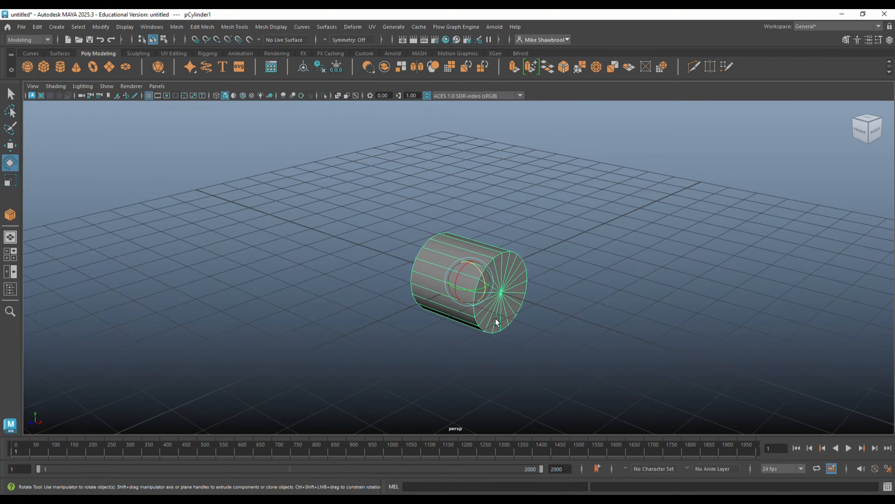
{"action": "left_click_drag", "start_coordinate": [376, 370], "coordinate": [479, 349], "text": "alt"}
{"action": "left_click_drag", "start_coordinate": [429, 266], "coordinate": [428, 371], "text": "alt"}
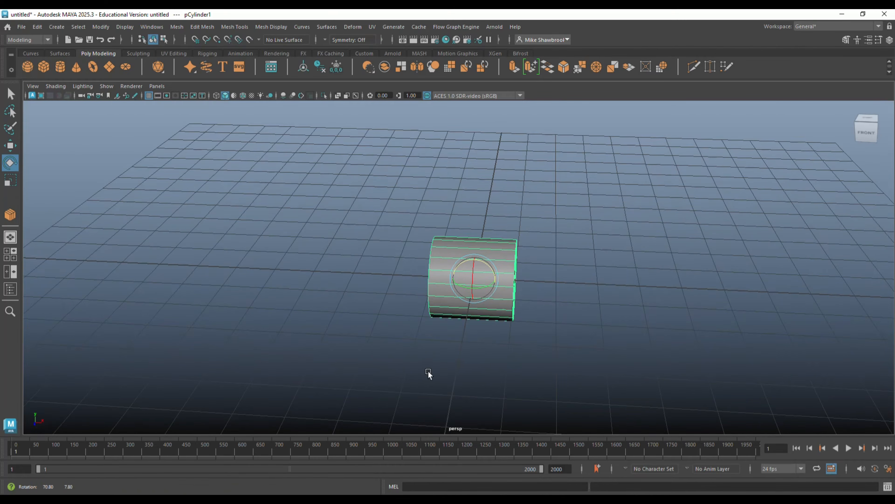
{"action": "left_click", "coordinate": [10, 254]}
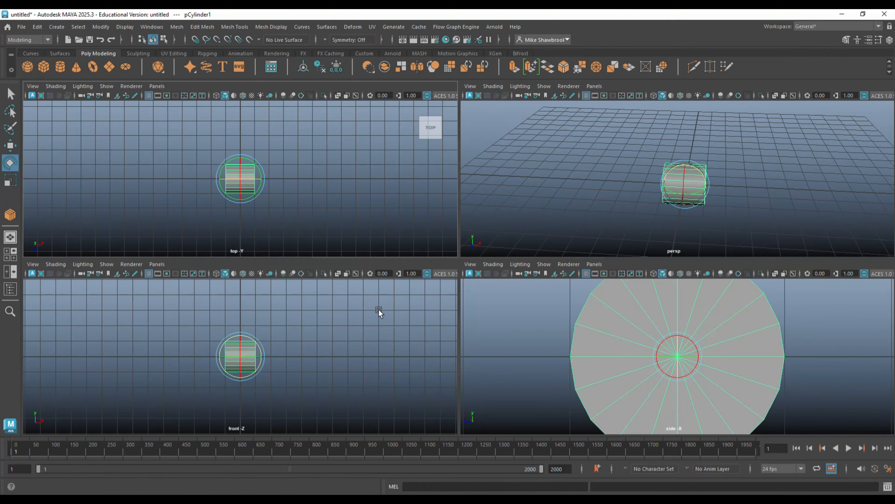
{"action": "key", "text": "space"}
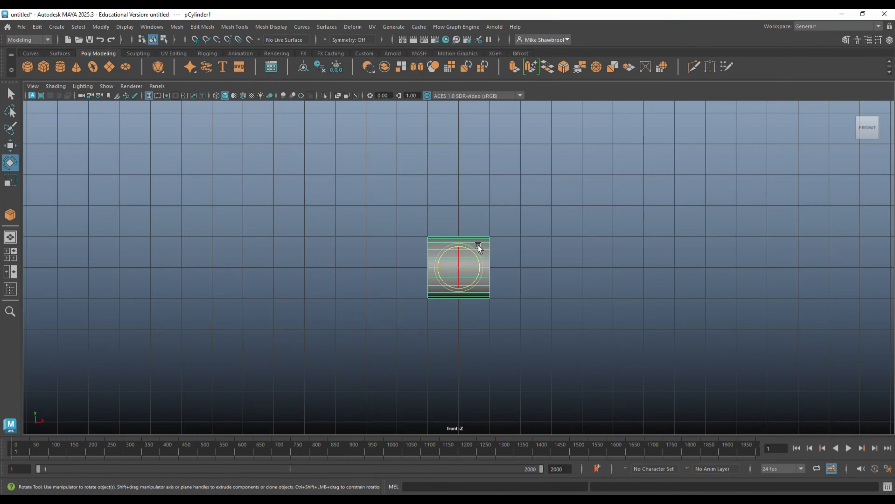
{"action": "right_click_drag", "start_coordinate": [502, 197], "coordinate": [500, 226]}
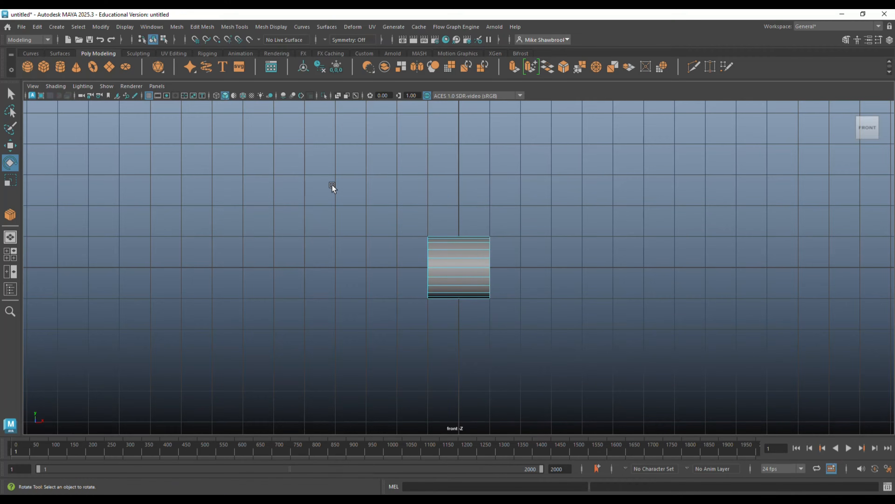
{"action": "left_click_drag", "start_coordinate": [333, 185], "coordinate": [449, 382]}
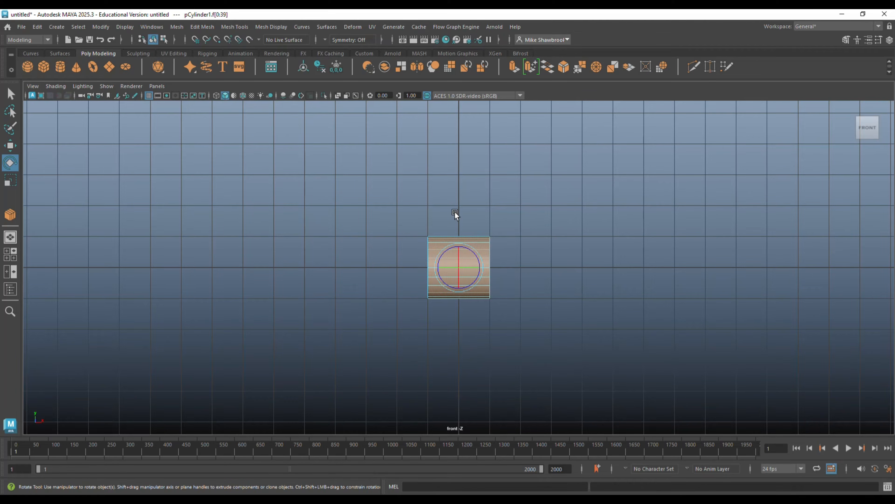
{"action": "left_click_drag", "start_coordinate": [459, 191], "coordinate": [443, 395]}
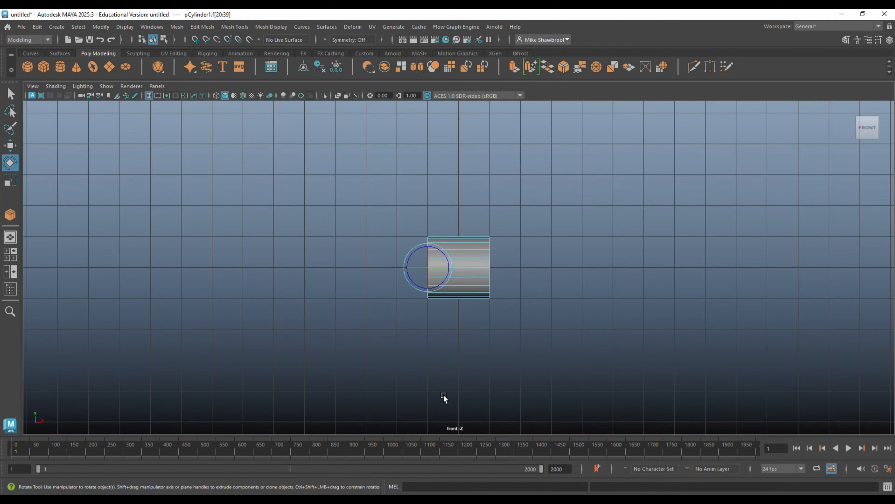
{"action": "left_click", "coordinate": [10, 254]}
{"action": "key", "text": "space"}
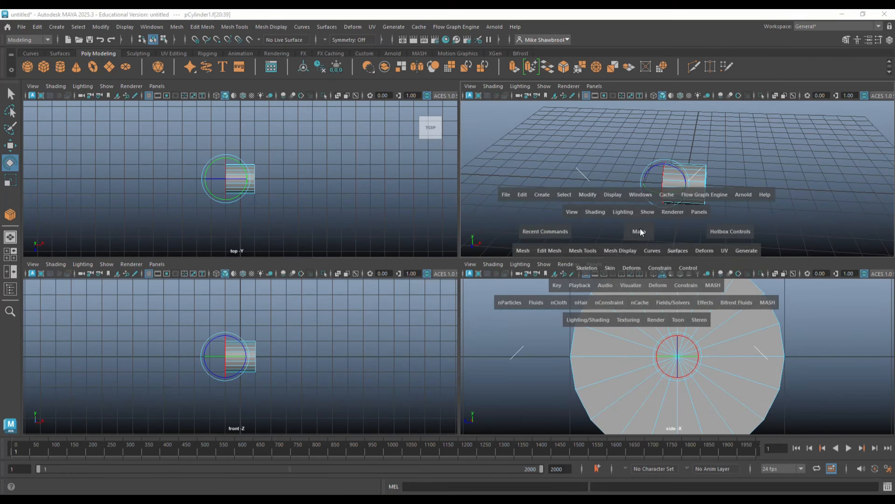
{"action": "left_click_drag", "start_coordinate": [629, 240], "coordinate": [503, 315], "text": "alt"}
{"action": "left_click", "coordinate": [676, 242]}
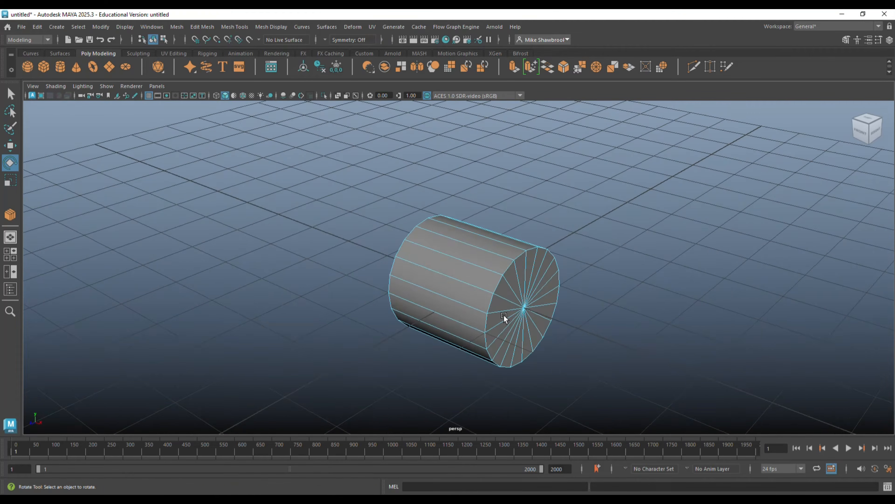
Bevel the edge loop around the rim of the cylinder's capped end with a fraction of 0.2 and 3 segments.
{"action": "right_click_drag", "start_coordinate": [519, 228], "coordinate": [518, 203]}
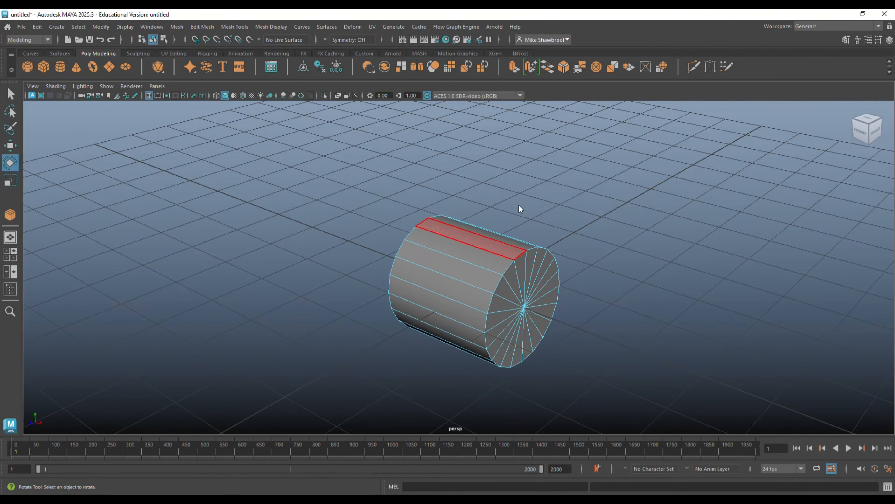
{"action": "double_click", "coordinate": [523, 253]}
{"action": "key", "text": "ctrl+b"}
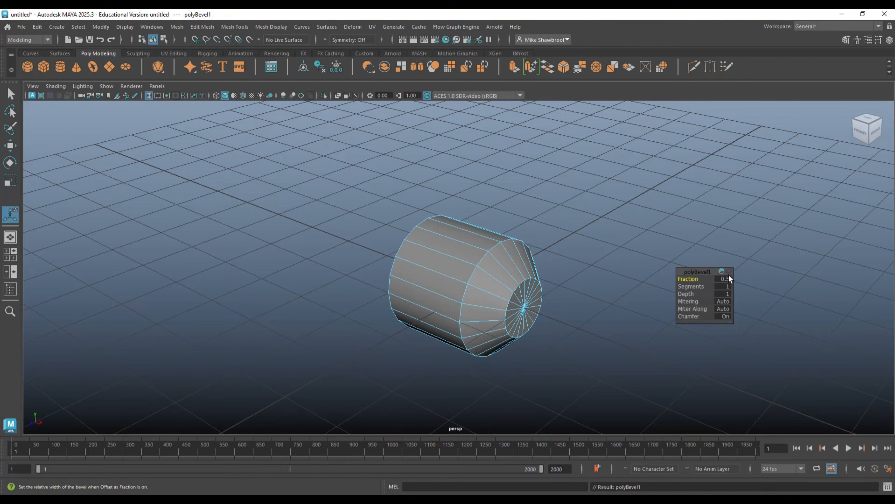
{"action": "left_click", "coordinate": [721, 279]}
{"action": "type", "text": "0.3"}
{"action": "key", "text": "Return"}
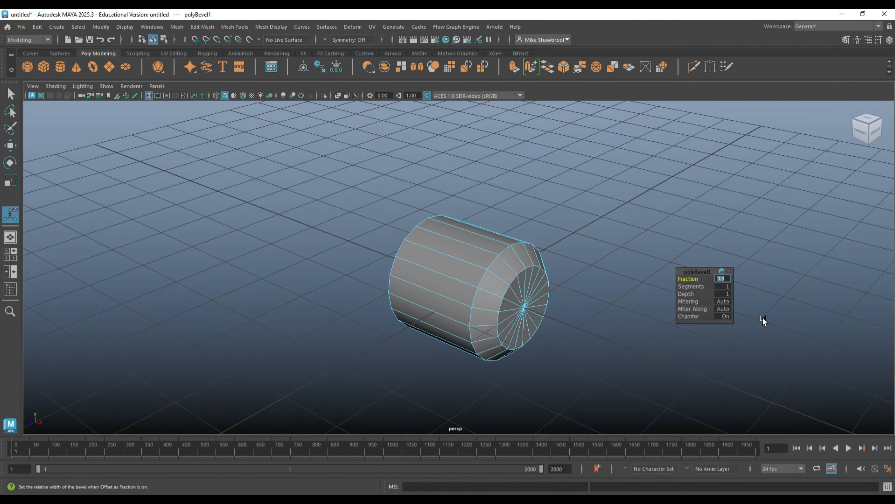
{"action": "type", "text": "0.2"}
{"action": "key", "text": "Return"}
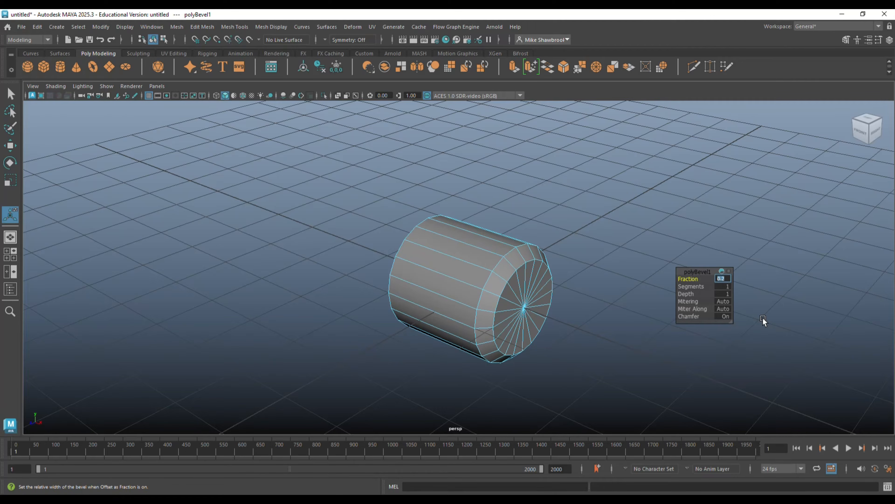
{"action": "left_click", "coordinate": [722, 287]}
{"action": "type", "text": "3"}
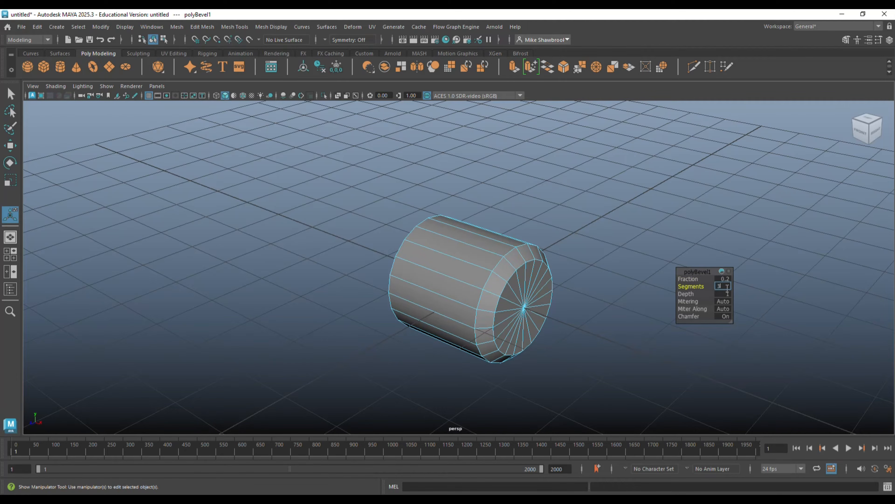
{"action": "key", "text": "Return"}
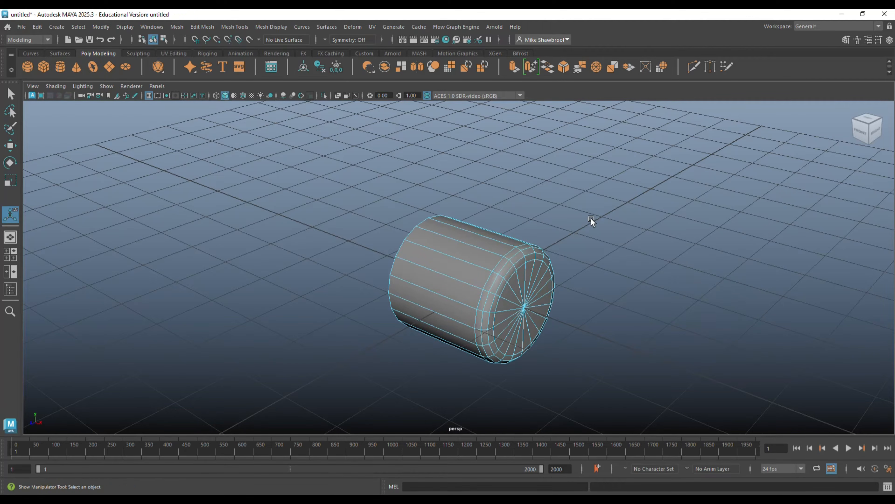
Smooth the whole cylinder mesh with 1 division.
{"action": "right_click_drag", "start_coordinate": [519, 249], "coordinate": [546, 216]}
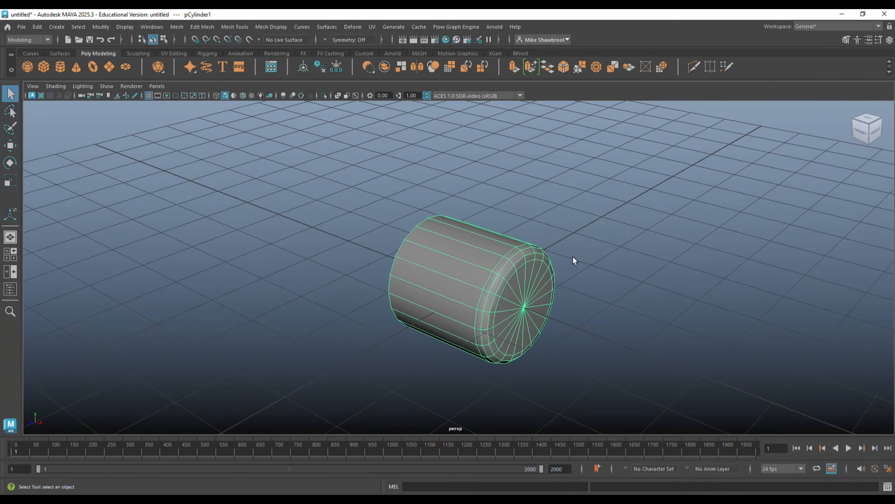
{"action": "left_click", "coordinate": [182, 27]}
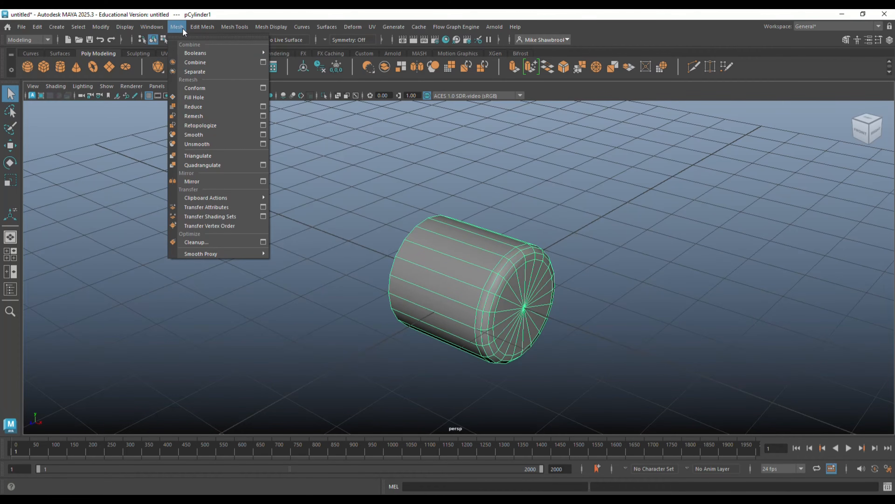
{"action": "left_click", "coordinate": [206, 135]}
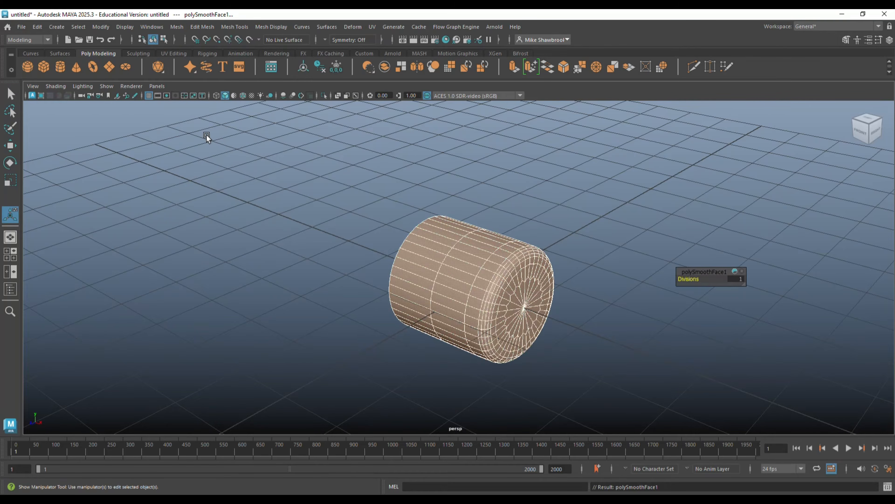
{"action": "left_click", "coordinate": [615, 354]}
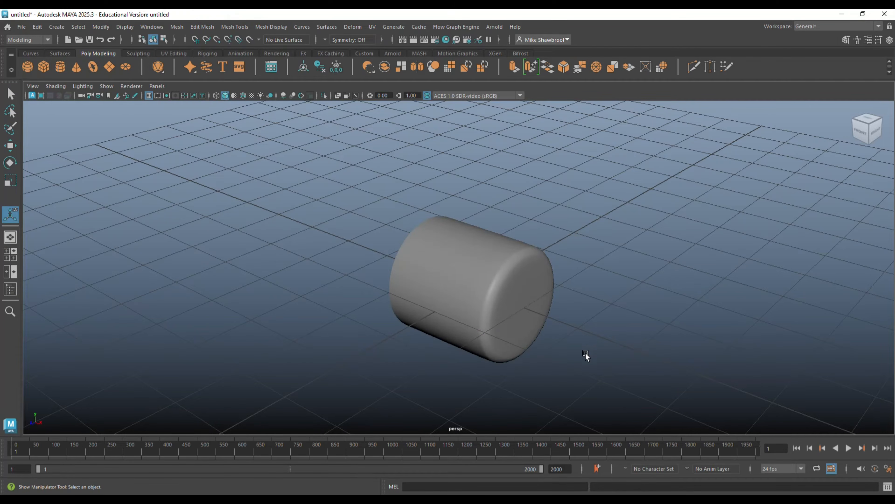
Create a polygon torus at the origin and rotate it upright about the Z axis so it encircles the cylinder.
{"action": "left_click_drag", "start_coordinate": [470, 362], "coordinate": [513, 360], "text": "alt"}
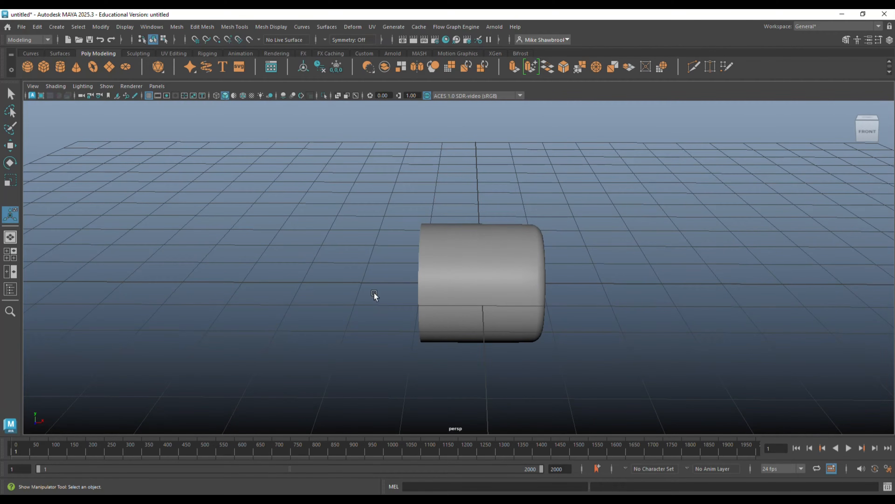
{"action": "left_click", "coordinate": [93, 67]}
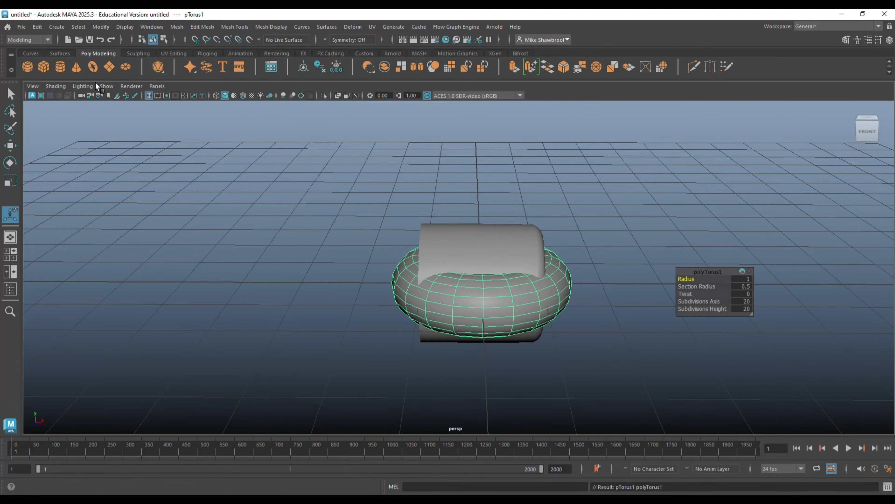
{"action": "key", "text": "e"}
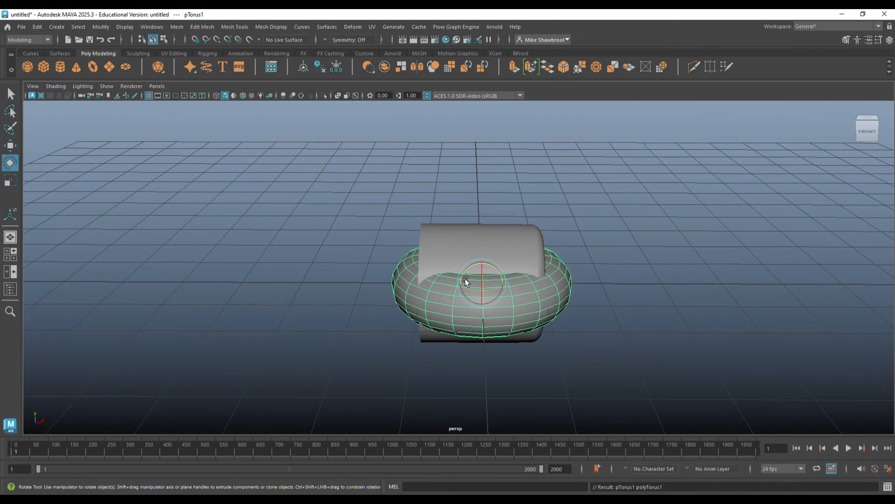
{"action": "left_click_drag", "start_coordinate": [471, 267], "coordinate": [526, 264]}
{"action": "left_click", "coordinate": [529, 264]}
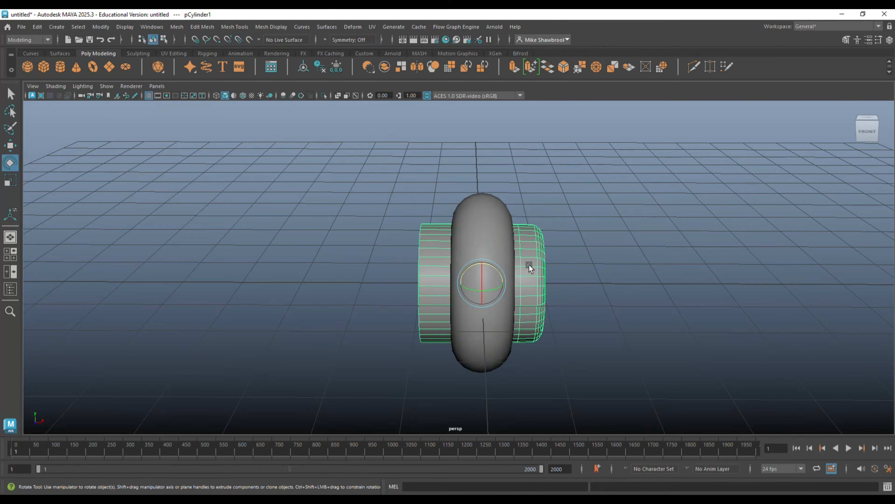
{"action": "left_click", "coordinate": [603, 328]}
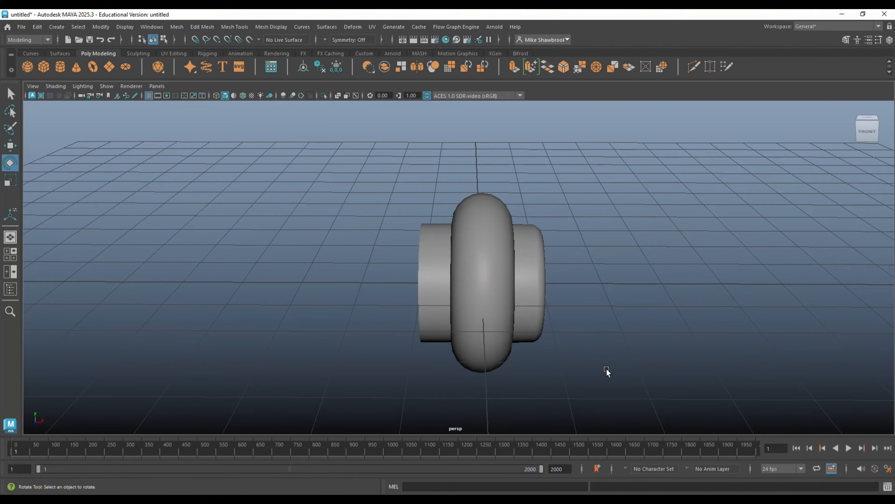
Move the torus along the X axis towards the cylinder's open end.
{"action": "left_click_drag", "start_coordinate": [607, 370], "coordinate": [554, 376], "text": "alt"}
{"action": "left_click", "coordinate": [440, 264]}
{"action": "left_click_drag", "start_coordinate": [441, 268], "coordinate": [504, 373], "text": "alt"}
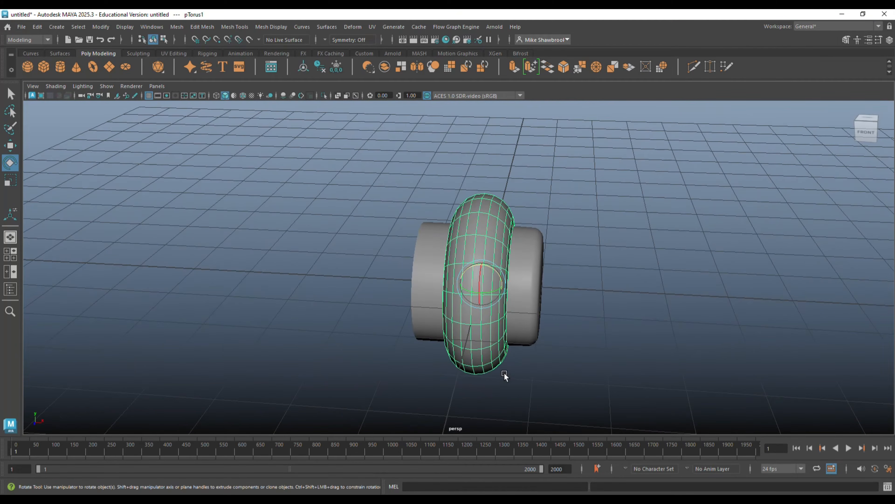
{"action": "key", "text": "w"}
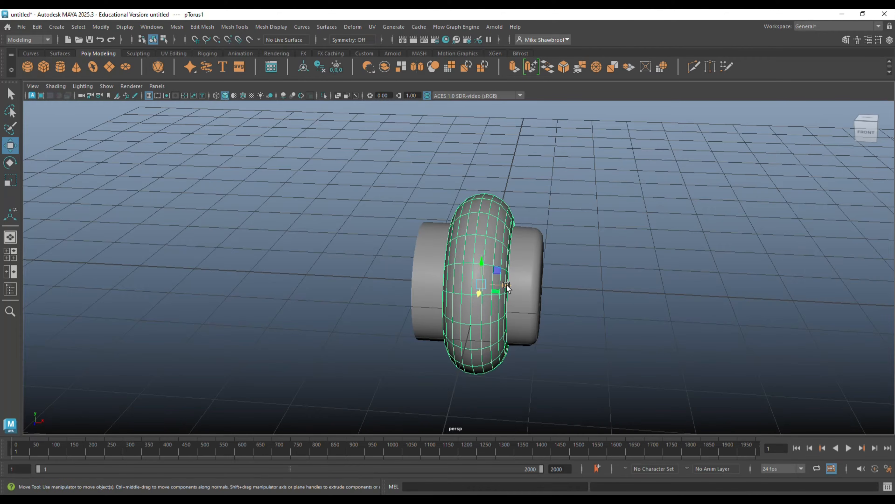
{"action": "left_click_drag", "start_coordinate": [507, 285], "coordinate": [481, 288]}
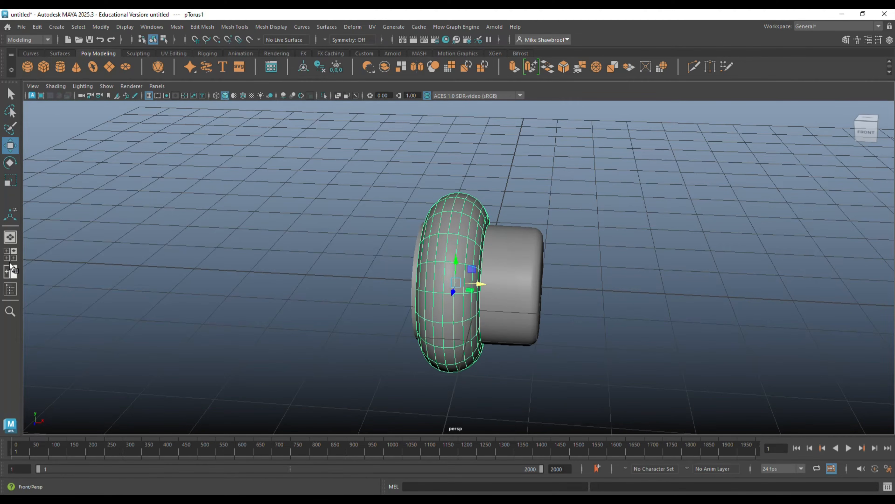
Show the torus and cylinder in a full-size side view with wireframe display.
{"action": "left_click", "coordinate": [9, 253]}
{"action": "key", "text": "space"}
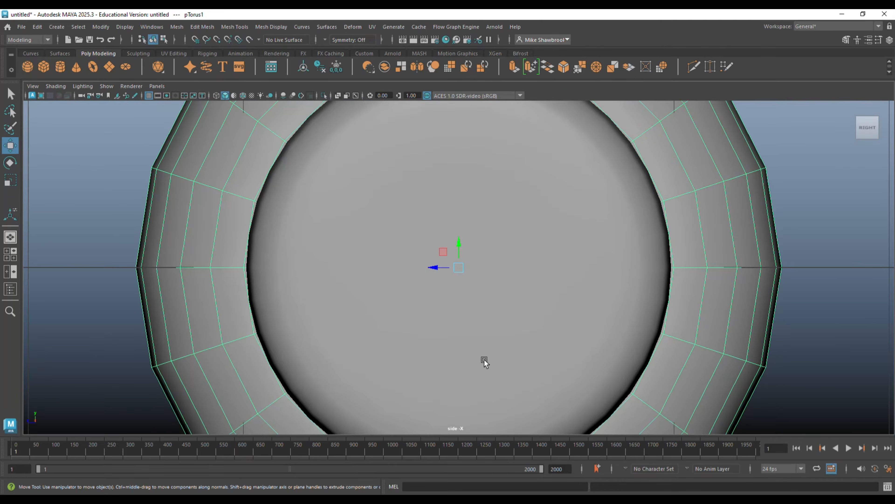
{"action": "middle_click_drag", "start_coordinate": [392, 302], "coordinate": [396, 349], "text": "alt"}
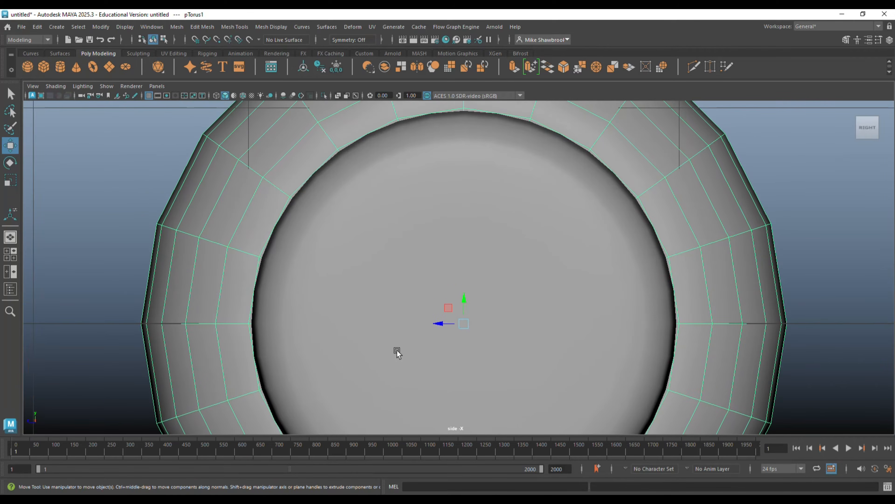
{"action": "key", "text": "4"}
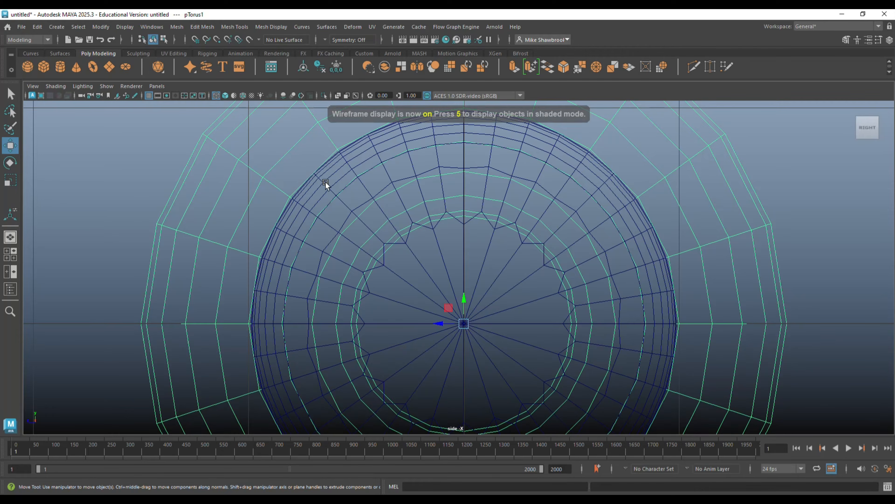
Select a face loop on the torus's inner side, grow the selection twice, and delete those faces.
{"action": "right_click_drag", "start_coordinate": [400, 211], "coordinate": [403, 235]}
{"action": "left_click", "coordinate": [411, 202]}
{"action": "left_click", "coordinate": [411, 202]}
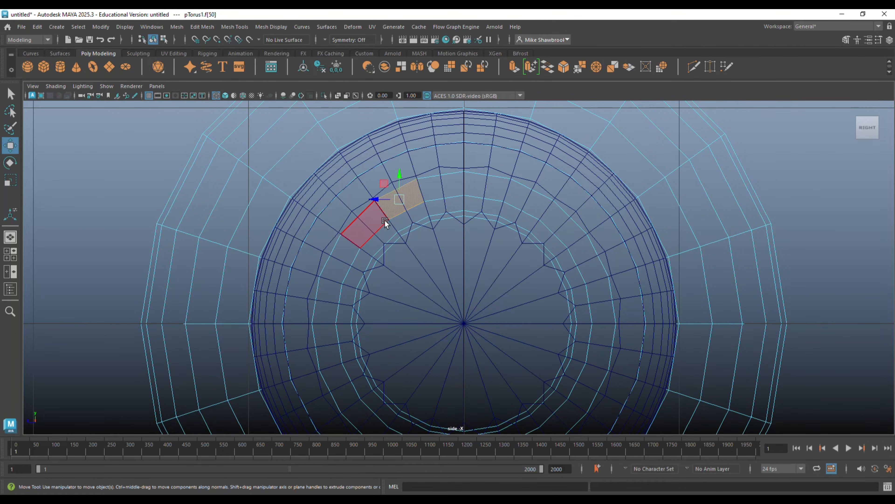
{"action": "double_click", "coordinate": [381, 221], "text": "shift"}
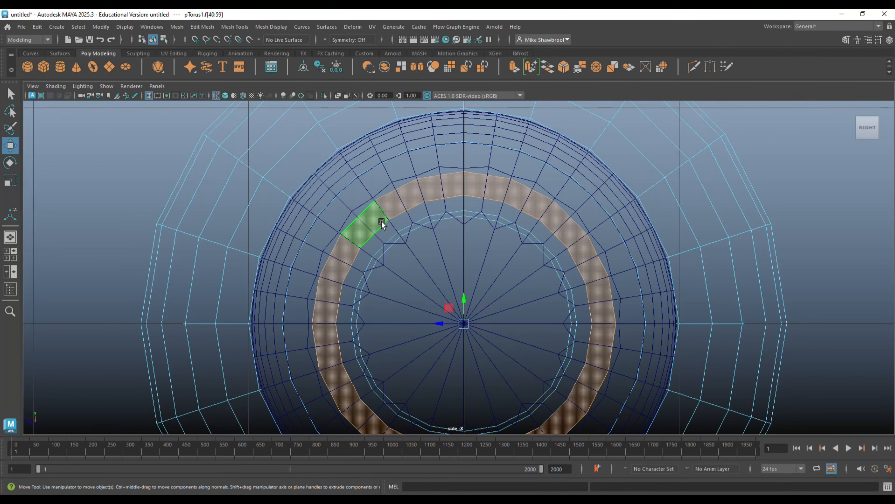
{"action": "key", "text": "shift+period"}
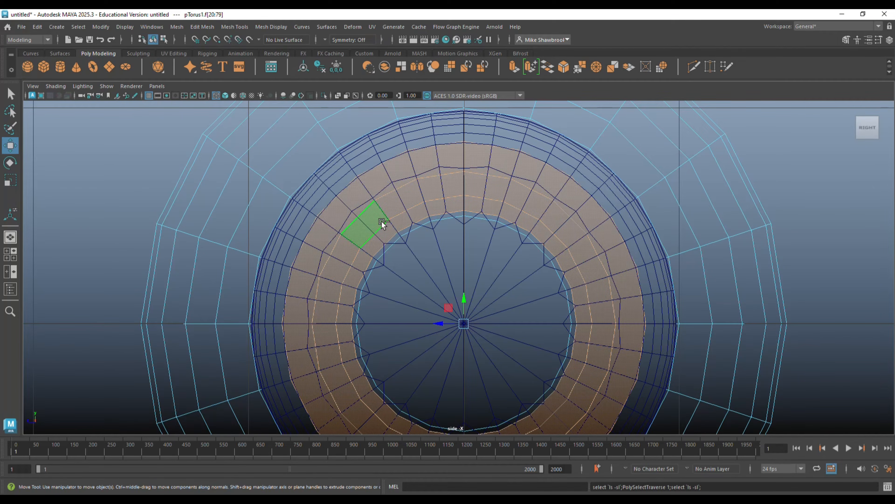
{"action": "key", "text": "shift+period"}
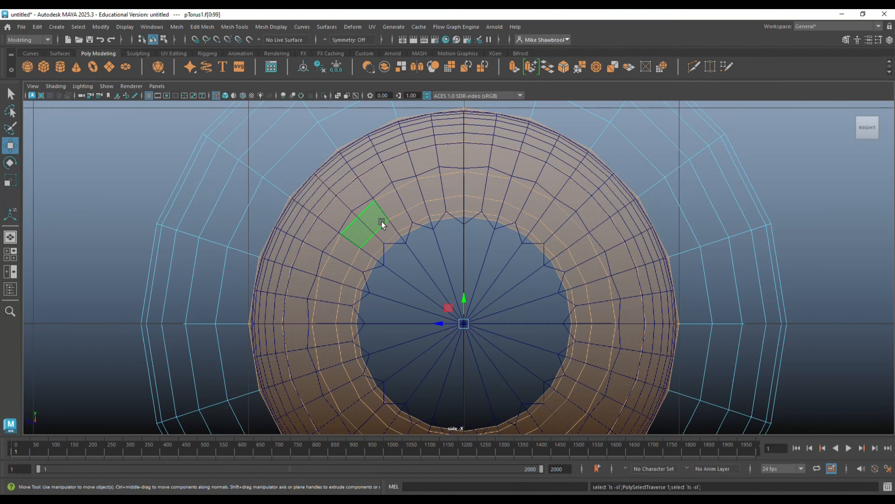
{"action": "left_click", "coordinate": [10, 254]}
{"action": "key", "text": "space"}
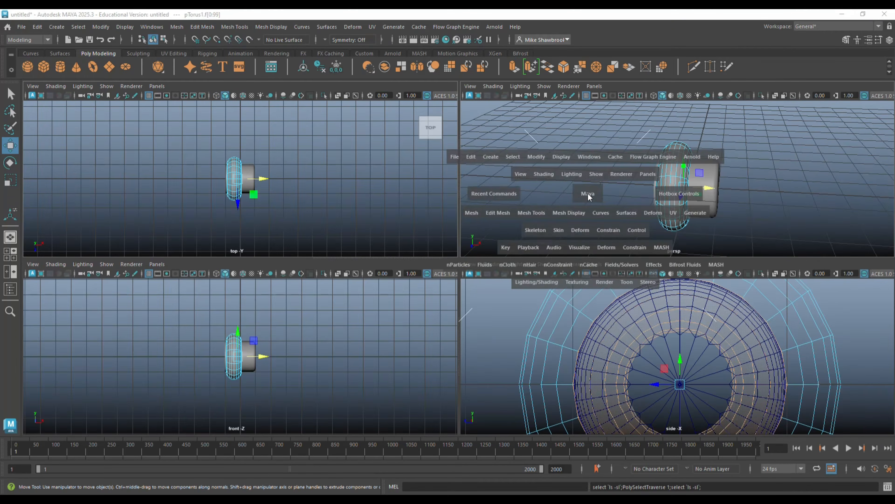
{"action": "left_click", "coordinate": [604, 247]}
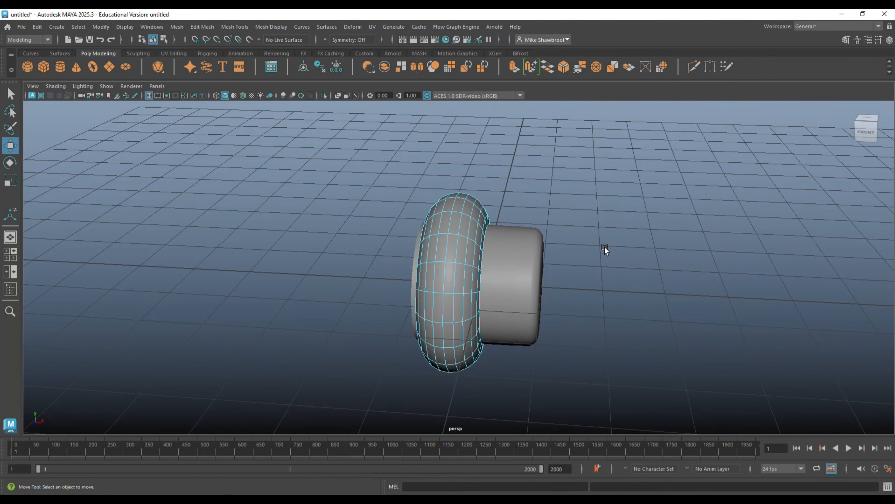
Return the torus to object mode and move it along the X axis, clear of the cylinder's open end.
{"action": "left_click_drag", "start_coordinate": [652, 239], "coordinate": [655, 312], "text": "alt"}
{"action": "right_click_drag", "start_coordinate": [472, 232], "coordinate": [501, 215]}
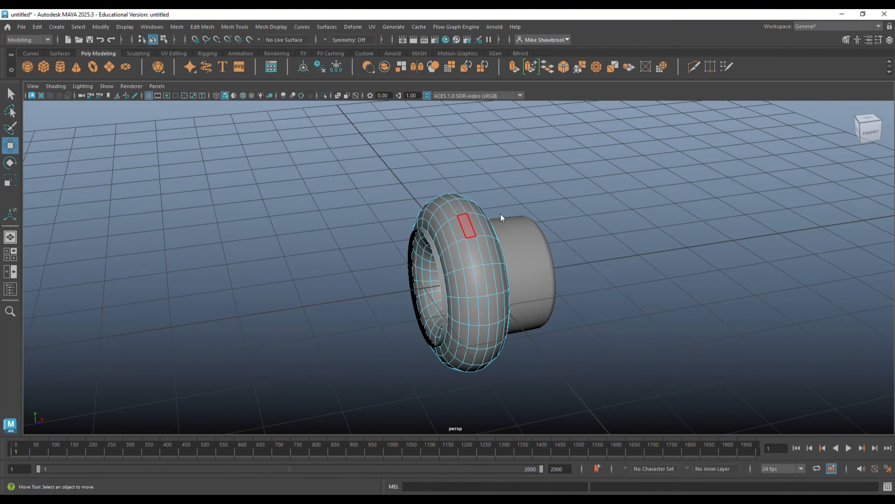
{"action": "left_click_drag", "start_coordinate": [532, 305], "coordinate": [521, 305], "text": "alt"}
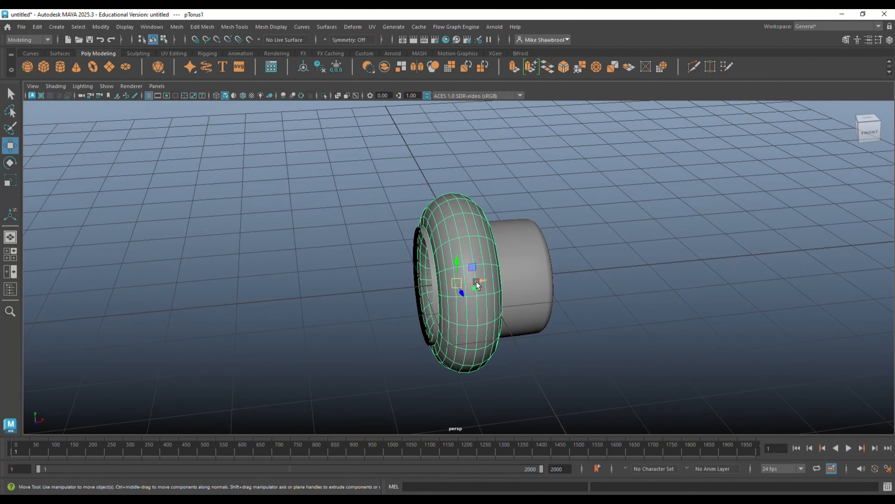
{"action": "left_click_drag", "start_coordinate": [479, 279], "coordinate": [392, 290]}
{"action": "left_click_drag", "start_coordinate": [475, 344], "coordinate": [407, 340], "text": "alt"}
{"action": "middle_click_drag", "start_coordinate": [408, 340], "coordinate": [452, 384], "text": "alt"}
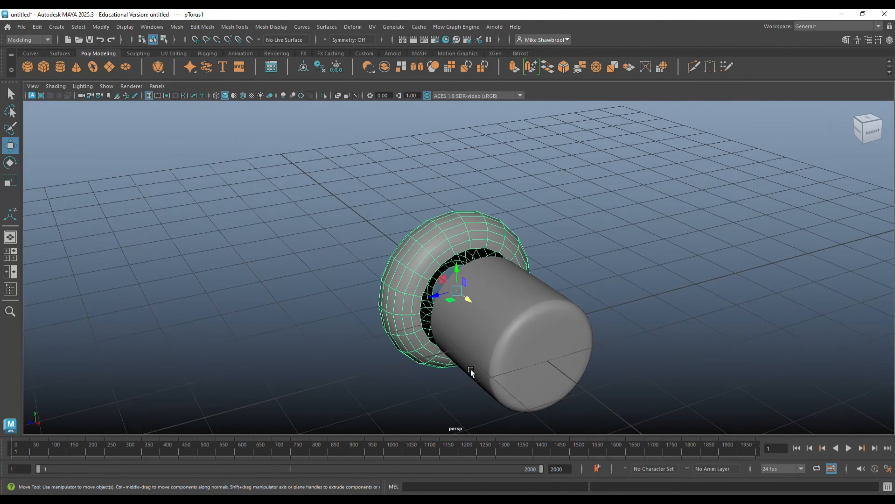
Delete the innermost face loop around the torus opening that faces the cylinder.
{"action": "scroll", "coordinate": [469, 363], "scroll_direction": "up", "scroll_amount": 3}
{"action": "right_click_drag", "start_coordinate": [469, 246], "coordinate": [471, 255]}
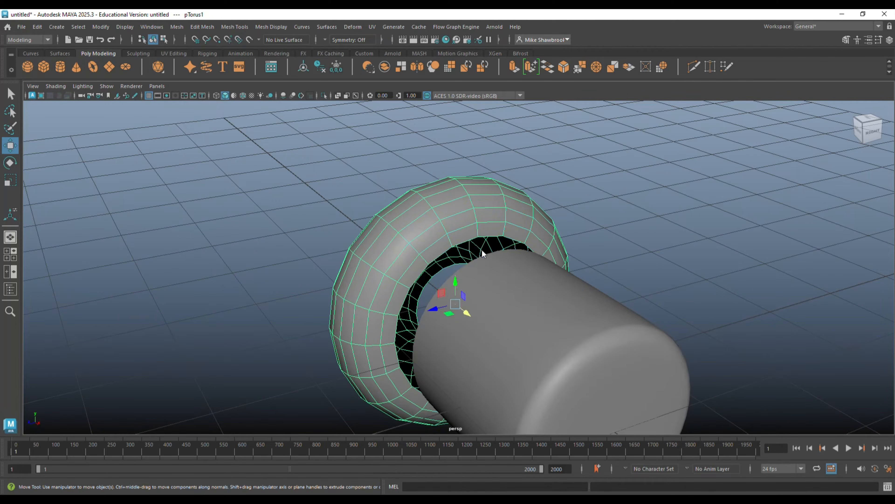
{"action": "left_click", "coordinate": [487, 230]}
{"action": "left_click", "coordinate": [487, 230]}
{"action": "double_click", "coordinate": [459, 237], "text": "shift"}
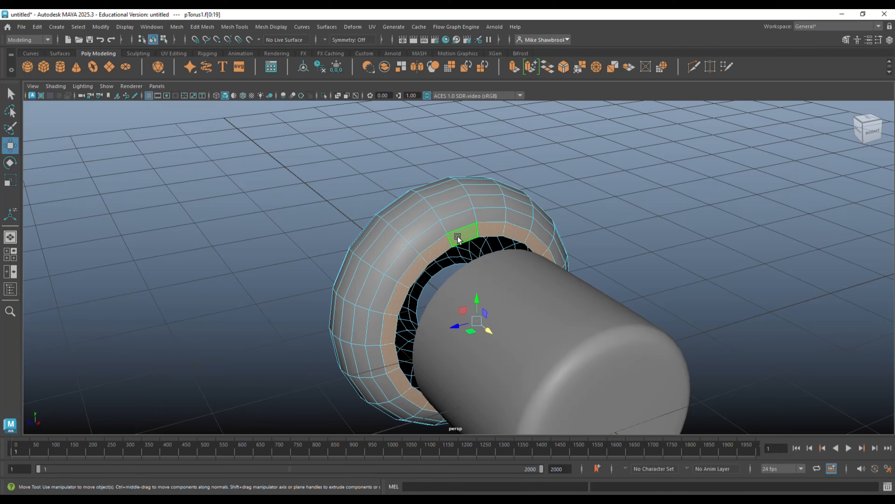
{"action": "key", "text": "Delete"}
Extrude the edge loop around the torus opening and move it along the X axis back into the torus.
{"action": "left_click_drag", "start_coordinate": [462, 236], "coordinate": [506, 229], "text": "alt"}
{"action": "right_click_drag", "start_coordinate": [442, 230], "coordinate": [441, 216]}
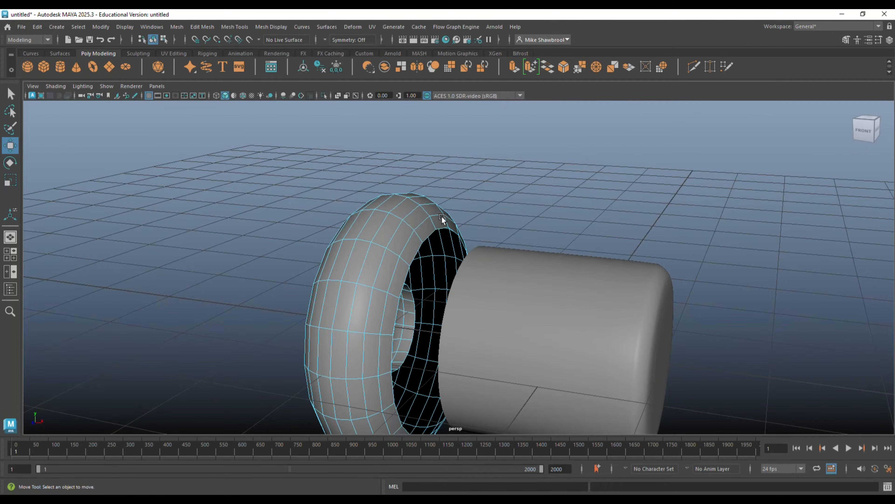
{"action": "double_click", "coordinate": [442, 228]}
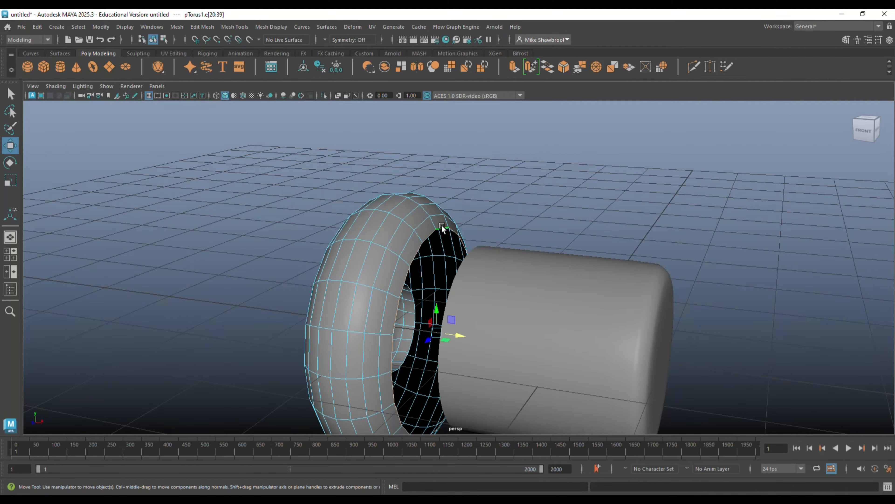
{"action": "key", "text": "ctrl+e"}
{"action": "left_click_drag", "start_coordinate": [442, 229], "coordinate": [471, 248], "text": "alt"}
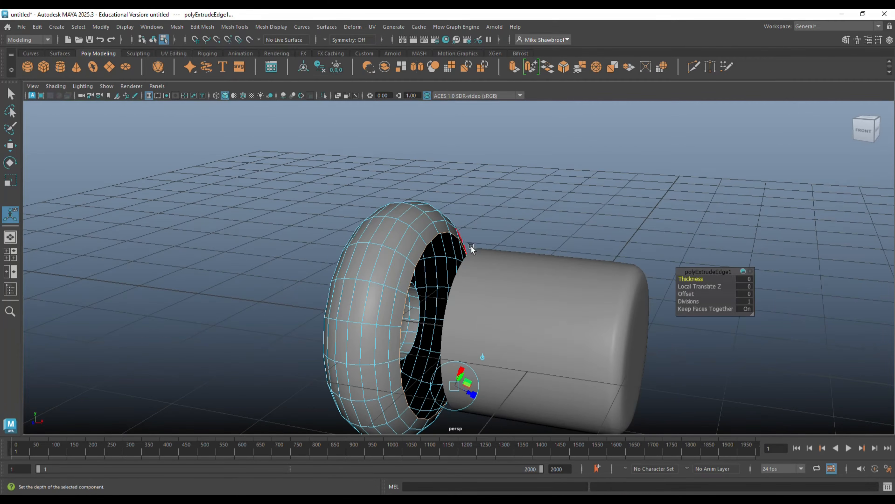
{"action": "key", "text": "w"}
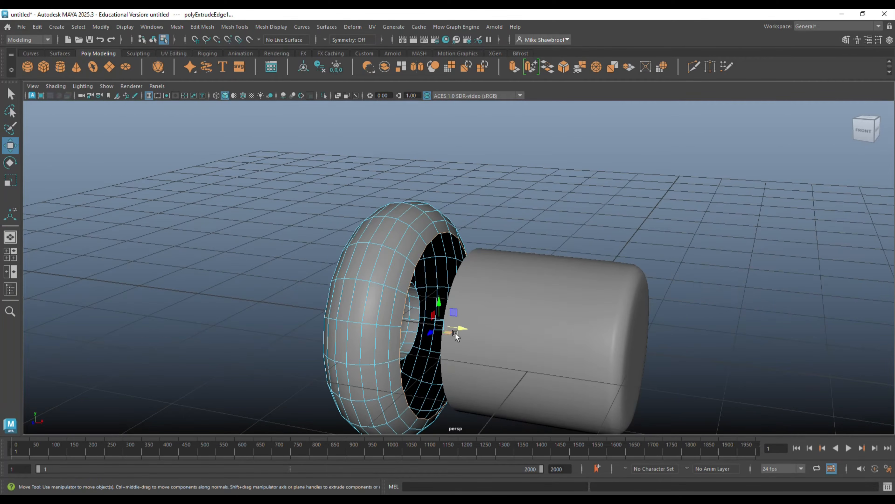
{"action": "left_click_drag", "start_coordinate": [461, 330], "coordinate": [432, 330]}
Bevel the edge loop where the extruded inner wall meets the torus, using a smaller fraction than the default.
{"action": "right_click_drag", "start_coordinate": [438, 228], "coordinate": [442, 204]}
{"action": "left_click", "coordinate": [443, 234]}
{"action": "double_click", "coordinate": [443, 233]}
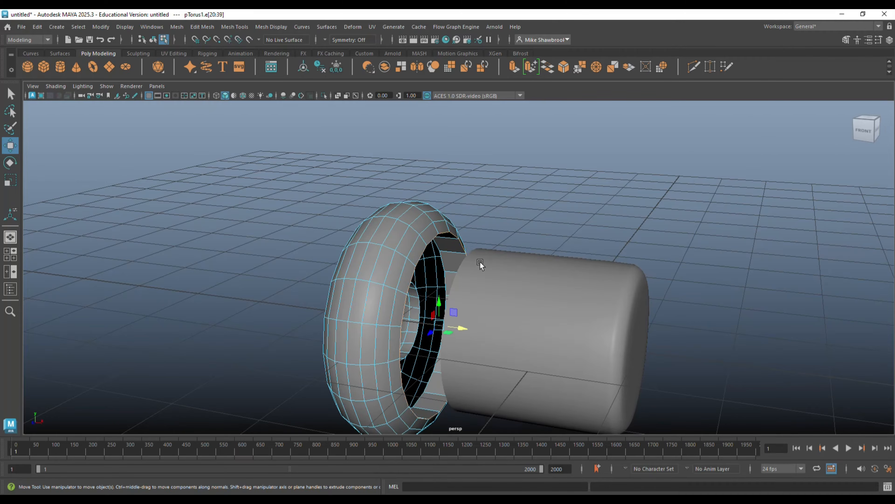
{"action": "key", "text": "ctrl+b"}
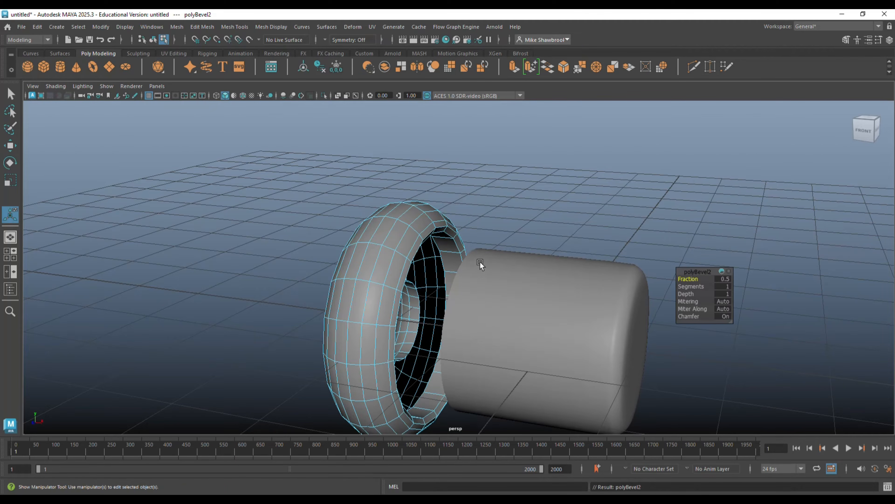
{"action": "left_click", "coordinate": [724, 279]}
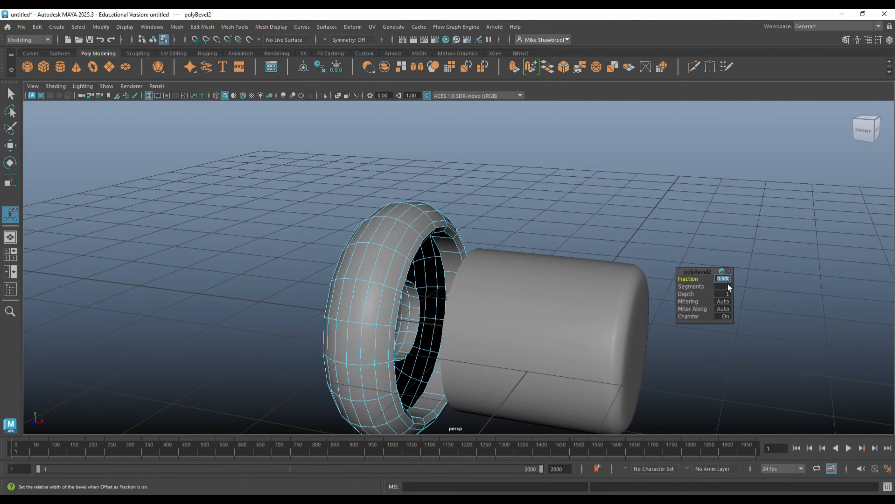
{"action": "key", "text": "Return"}
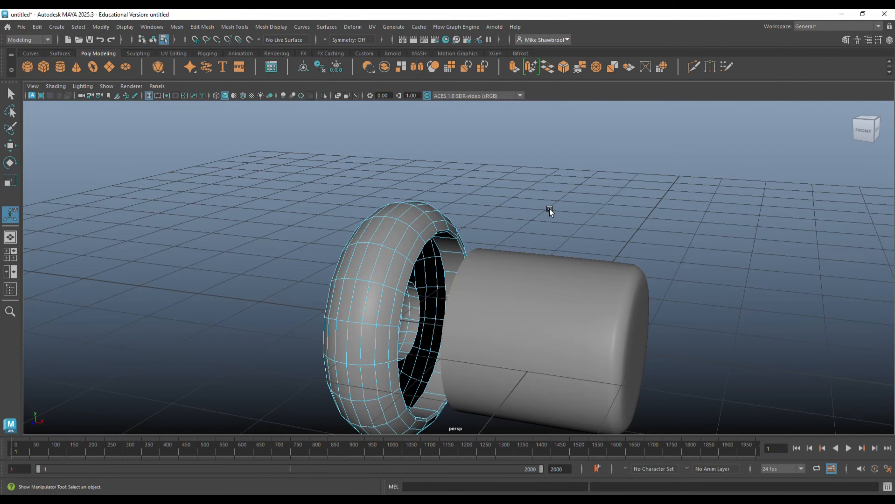
In the front view, delete the half of the torus's faces that points away from the cylinder.
{"action": "left_click_drag", "start_coordinate": [543, 204], "coordinate": [575, 194], "text": "alt"}
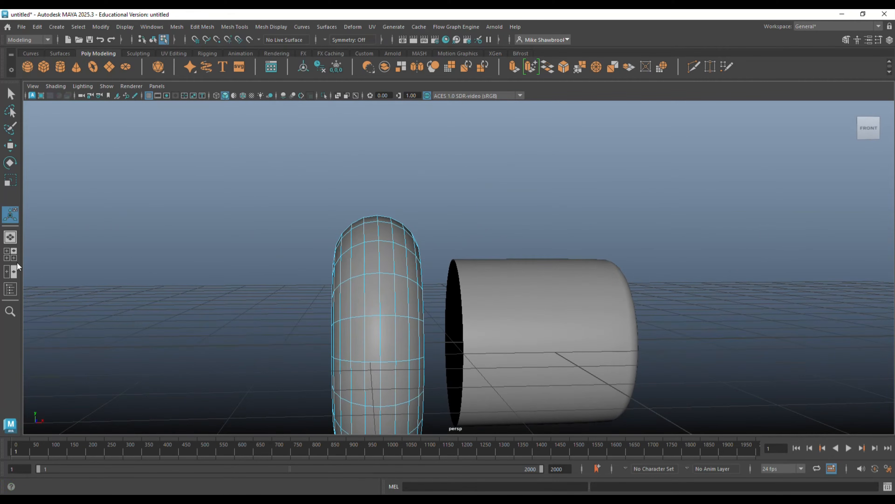
{"action": "left_click", "coordinate": [13, 257]}
{"action": "key", "text": "space"}
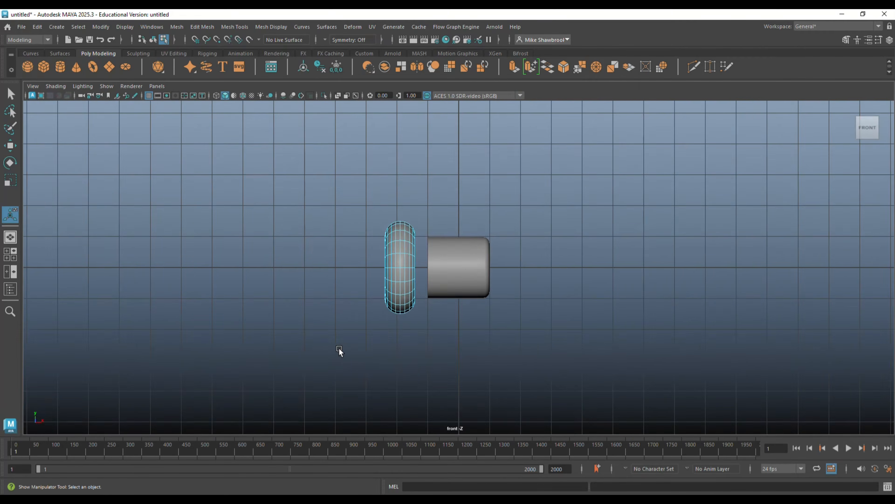
{"action": "scroll", "coordinate": [360, 342], "scroll_direction": "up", "scroll_amount": 3}
{"action": "middle_click_drag", "start_coordinate": [381, 336], "coordinate": [468, 322], "text": "alt"}
{"action": "scroll", "coordinate": [470, 322], "scroll_direction": "down", "scroll_amount": 1}
{"action": "scroll", "coordinate": [470, 322], "scroll_direction": "up", "scroll_amount": 2}
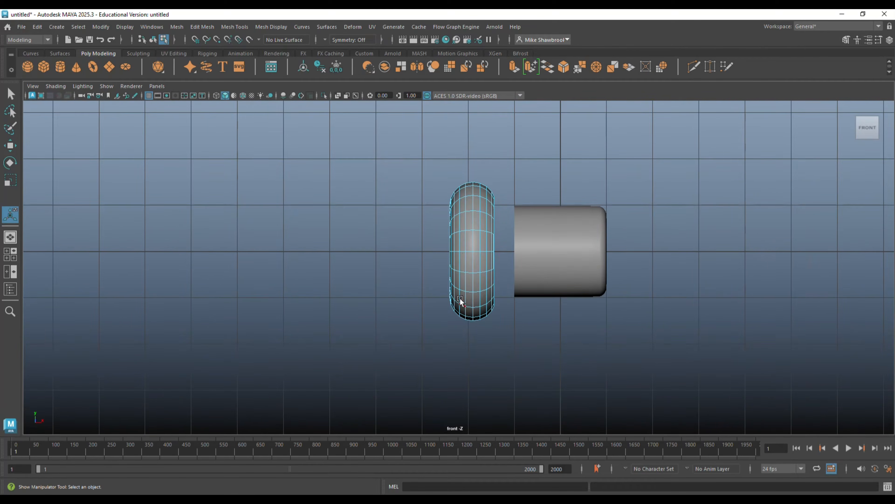
{"action": "right_click_drag", "start_coordinate": [467, 215], "coordinate": [462, 244]}
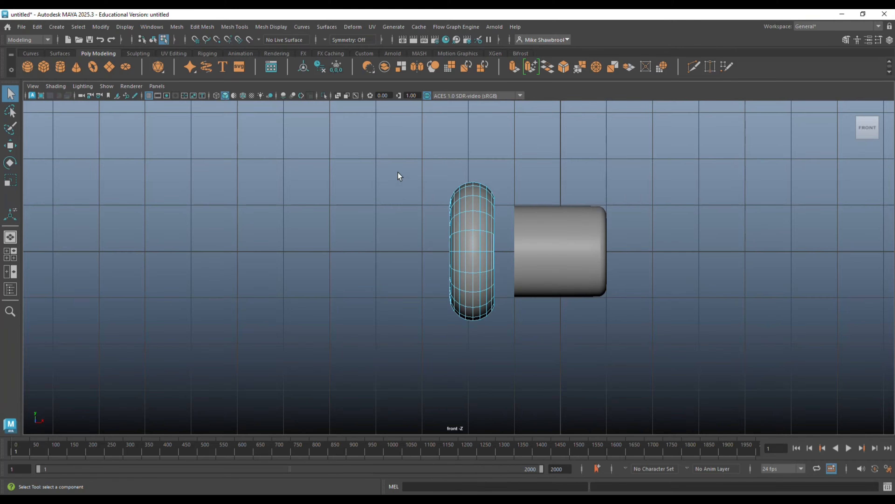
{"action": "left_click_drag", "start_coordinate": [397, 149], "coordinate": [470, 364]}
{"action": "key", "text": "Delete"}
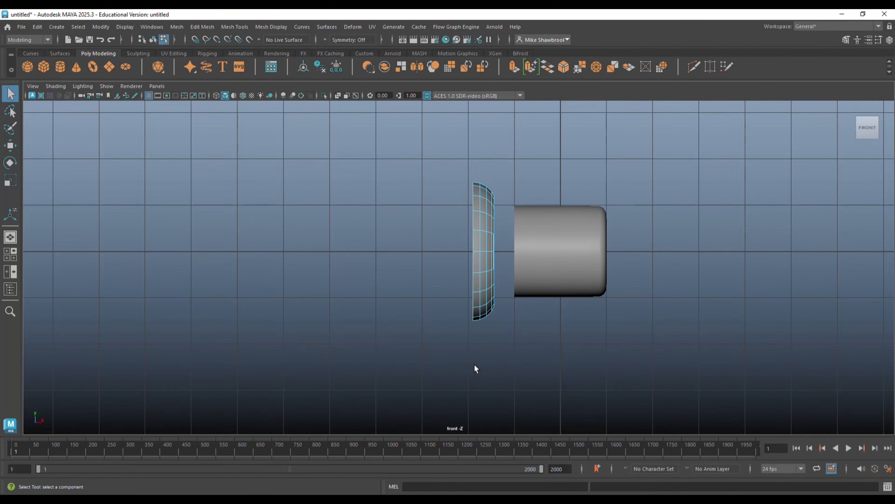
Extrude the outer open edge loop on the back of the ring and scale it inward to about 0.97.
{"action": "left_click", "coordinate": [10, 253]}
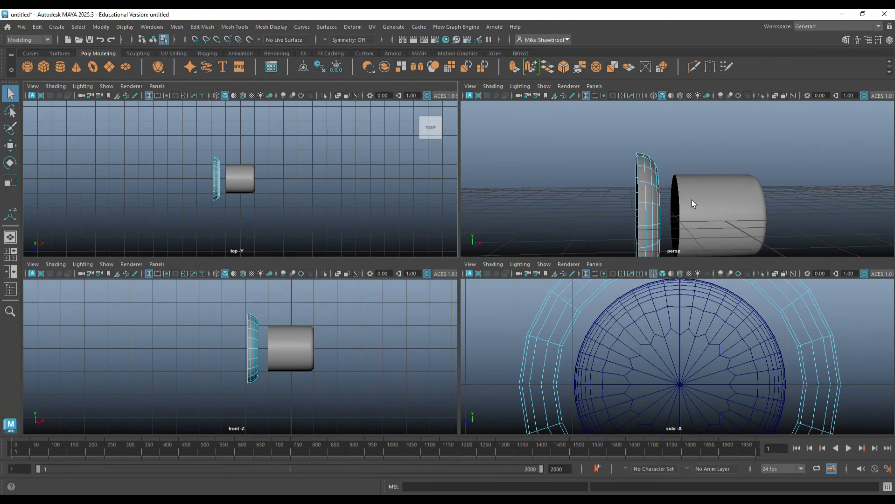
{"action": "key", "text": "space"}
{"action": "left_click_drag", "start_coordinate": [488, 285], "coordinate": [485, 320], "text": "alt"}
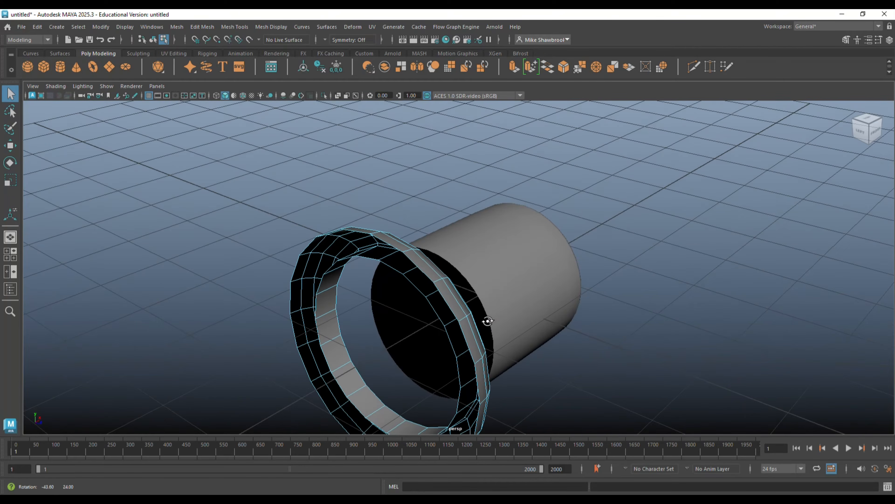
{"action": "right_click", "coordinate": [347, 212]}
{"action": "left_click", "coordinate": [339, 188]}
{"action": "left_click", "coordinate": [359, 231]}
{"action": "key", "text": "ctrl+e"}
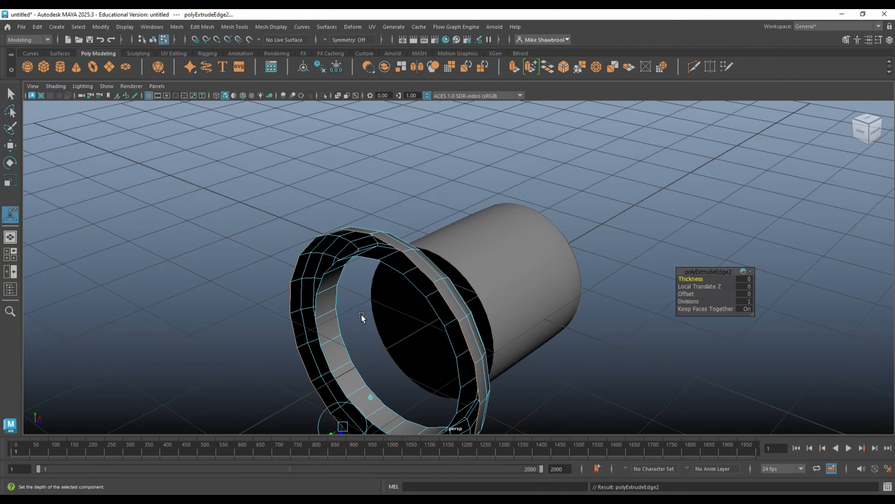
{"action": "key", "text": "r"}
{"action": "left_click_drag", "start_coordinate": [375, 358], "coordinate": [368, 359]}
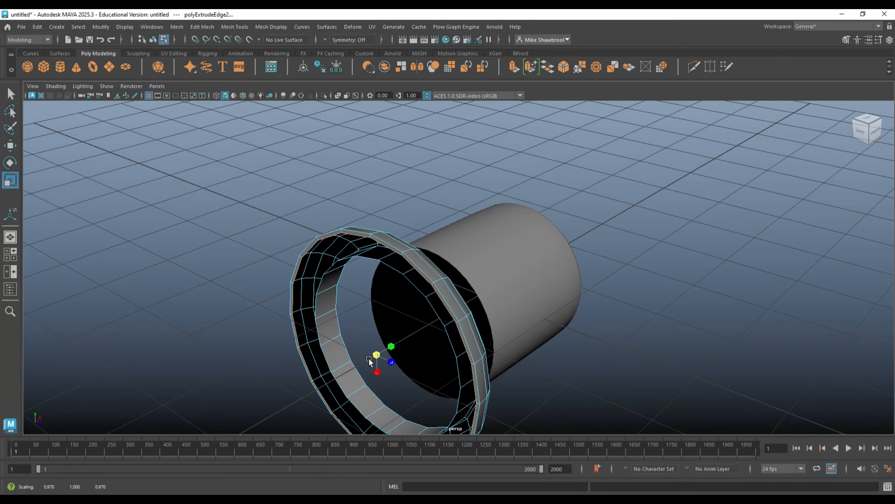
Extrude the inner open edge loop on the back of the ring and scale it slightly outward.
{"action": "double_click", "coordinate": [392, 271]}
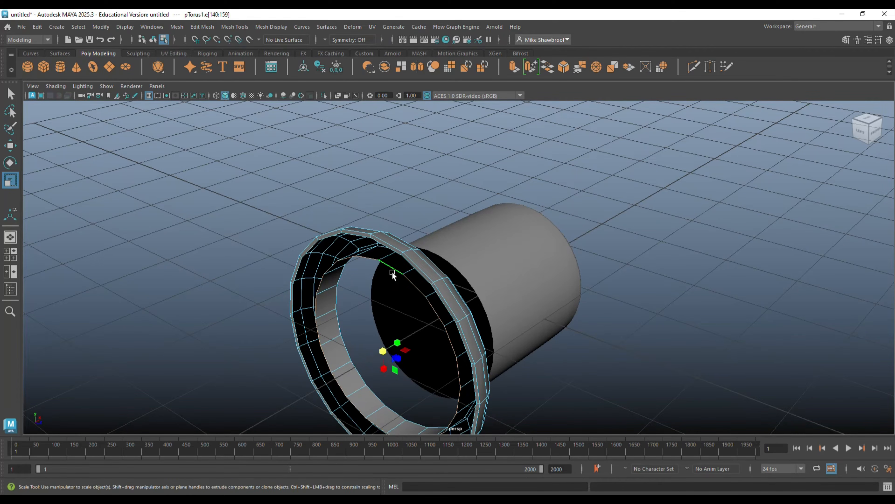
{"action": "key", "text": "ctrl+e"}
{"action": "key", "text": "r"}
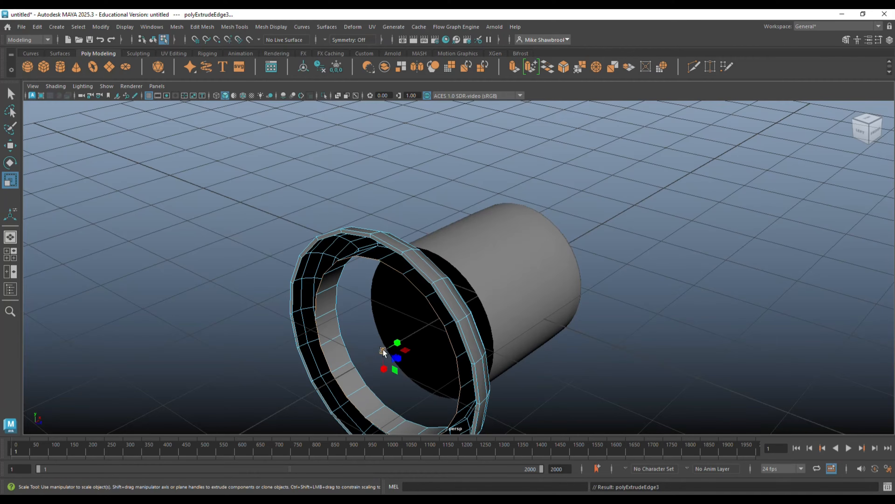
{"action": "left_click_drag", "start_coordinate": [386, 352], "coordinate": [388, 354]}
{"action": "left_click_drag", "start_coordinate": [571, 349], "coordinate": [512, 349], "text": "alt"}
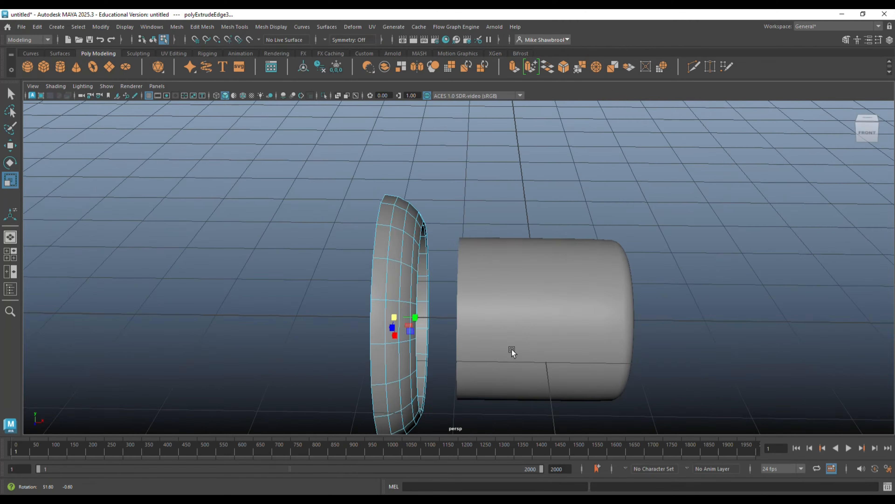
Return the rim ring to object mode and smooth its mesh by one division.
{"action": "key", "text": "q"}
{"action": "right_click_drag", "start_coordinate": [393, 221], "coordinate": [430, 204]}
{"action": "left_click", "coordinate": [179, 26]}
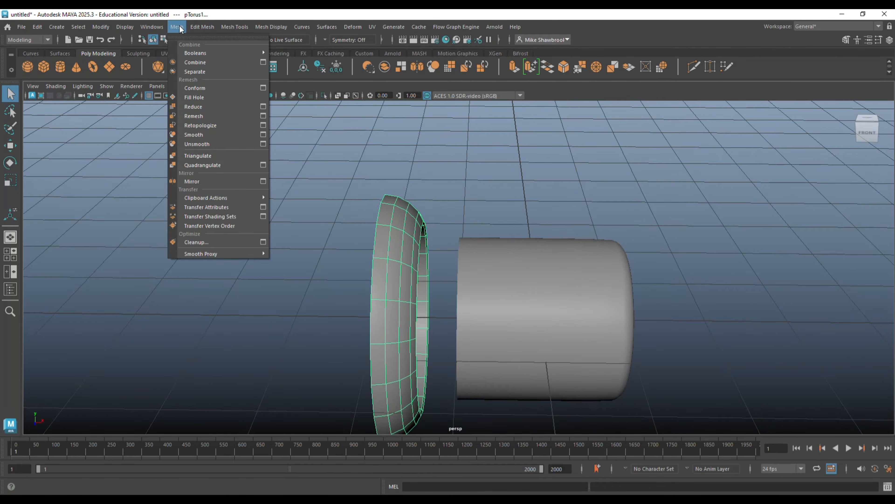
{"action": "left_click", "coordinate": [211, 136]}
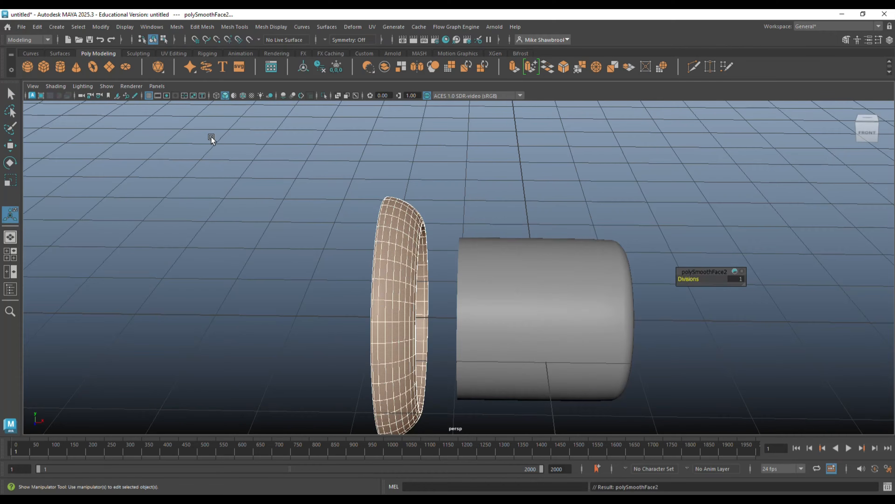
{"action": "left_click", "coordinate": [264, 259]}
{"action": "left_click_drag", "start_coordinate": [264, 259], "coordinate": [273, 316], "text": "alt"}
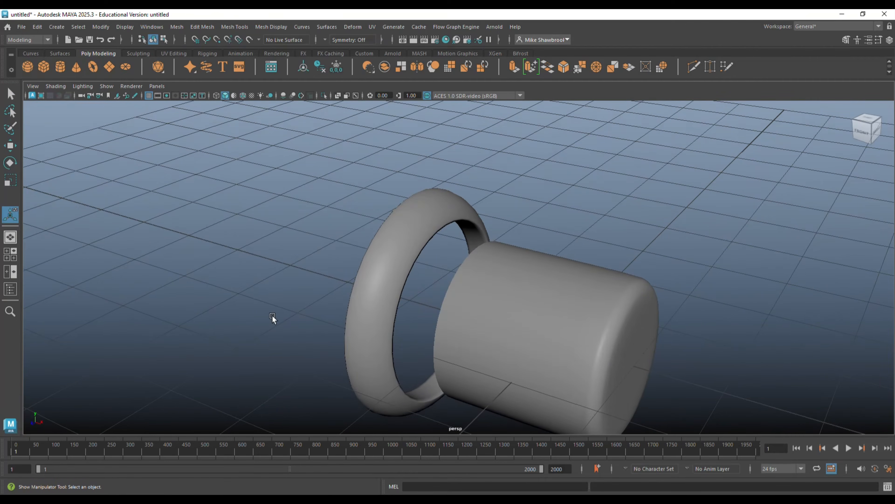
Move the rim ring onto the cylinder's open end and scale it uniformly to about 0.89 to fit around it.
{"action": "left_click", "coordinate": [393, 304]}
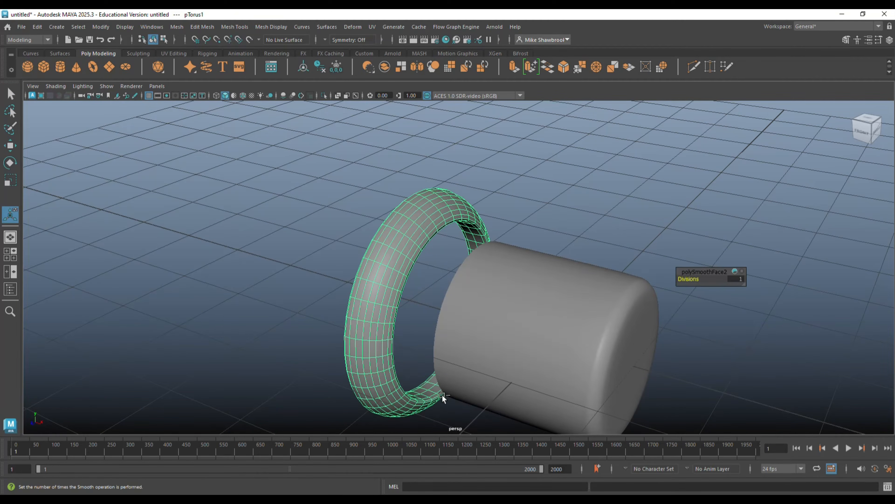
{"action": "key", "text": "w"}
{"action": "left_click_drag", "start_coordinate": [437, 311], "coordinate": [416, 346]}
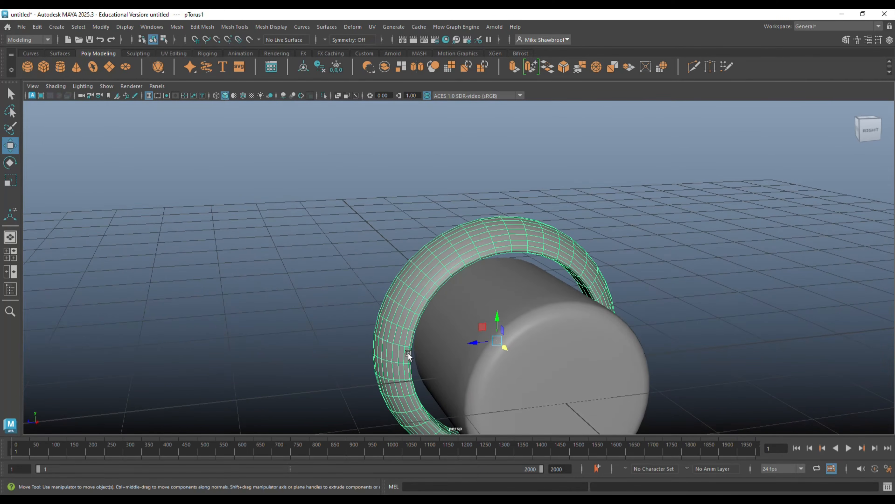
{"action": "key", "text": "r"}
{"action": "left_click_drag", "start_coordinate": [498, 341], "coordinate": [478, 349]}
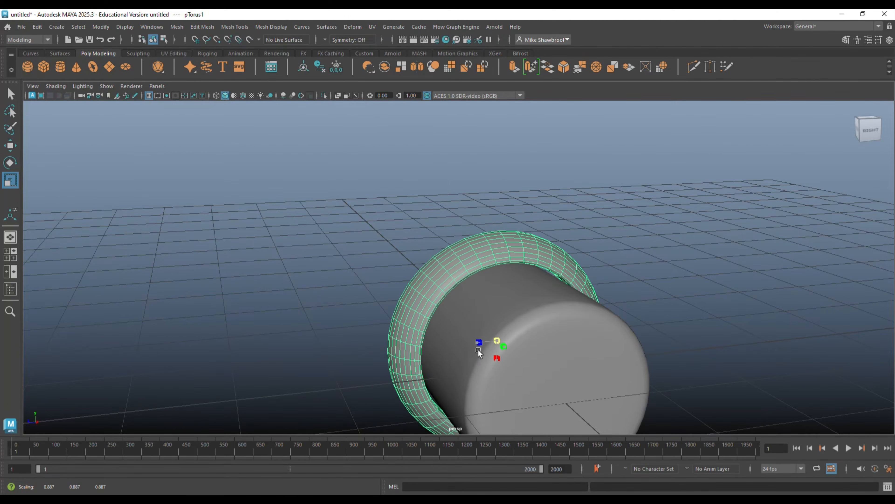
Turn on screen space ambient occlusion, and scale the ring along the cylinder's axis to make the rim deeper.
{"action": "left_click", "coordinate": [10, 254]}
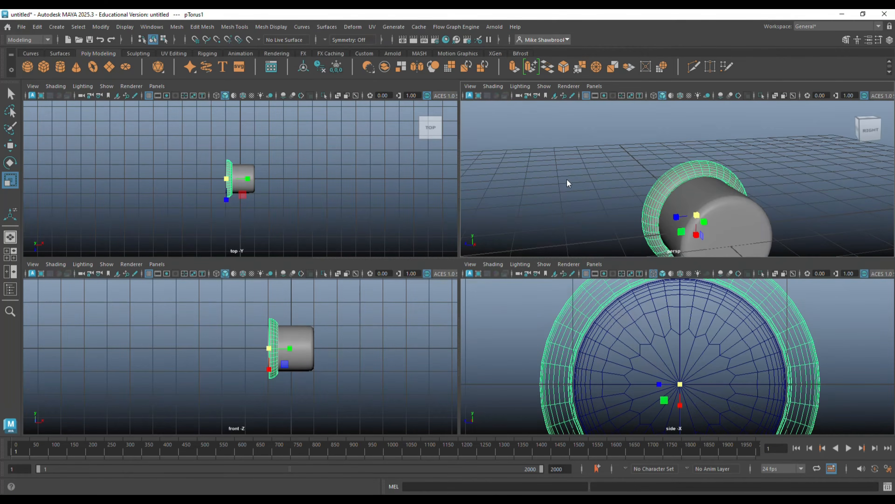
{"action": "key", "text": "space"}
{"action": "left_click_drag", "start_coordinate": [488, 261], "coordinate": [475, 247], "text": "alt"}
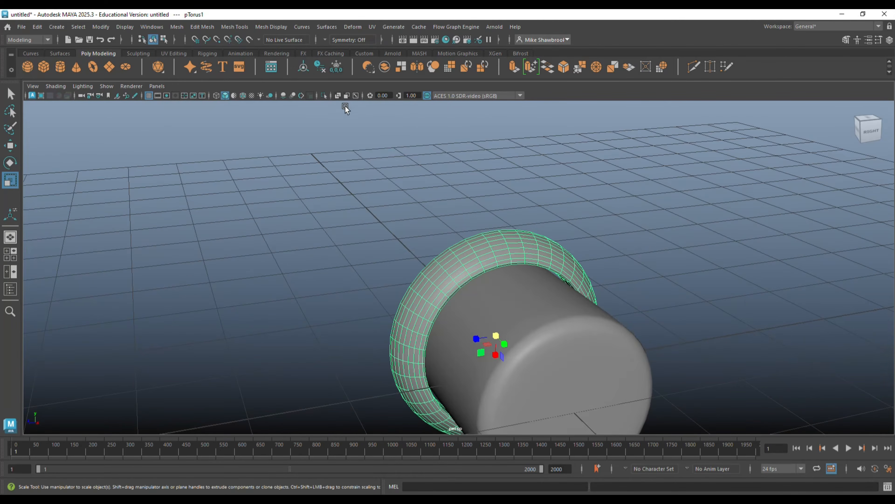
{"action": "left_click", "coordinate": [283, 96]}
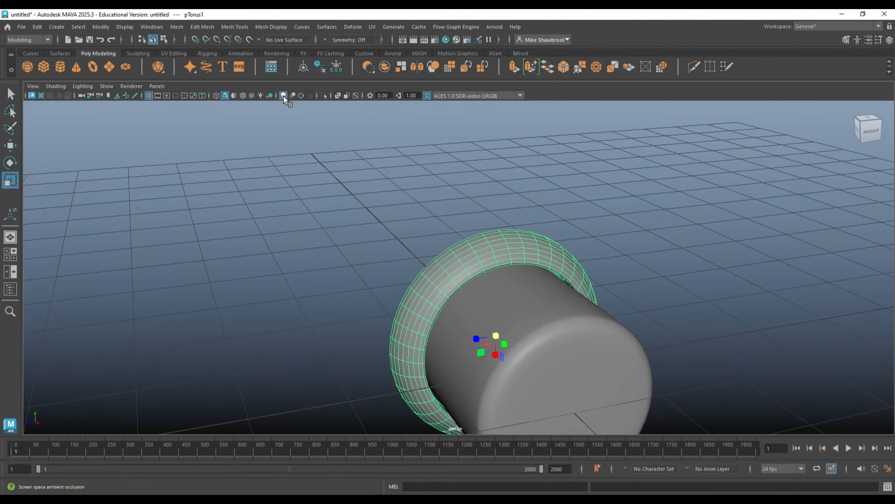
{"action": "mouse_move", "coordinate": [331, 241]}
{"action": "left_mouse_down", "text": "alt"}
{"action": "mouse_move", "coordinate": [288, 220]}
{"action": "mouse_move", "coordinate": [288, 231]}
{"action": "mouse_move", "coordinate": [354, 239]}
{"action": "mouse_move", "coordinate": [419, 233]}
{"action": "mouse_move", "coordinate": [411, 234]}
{"action": "left_mouse_up", "text": "alt"}
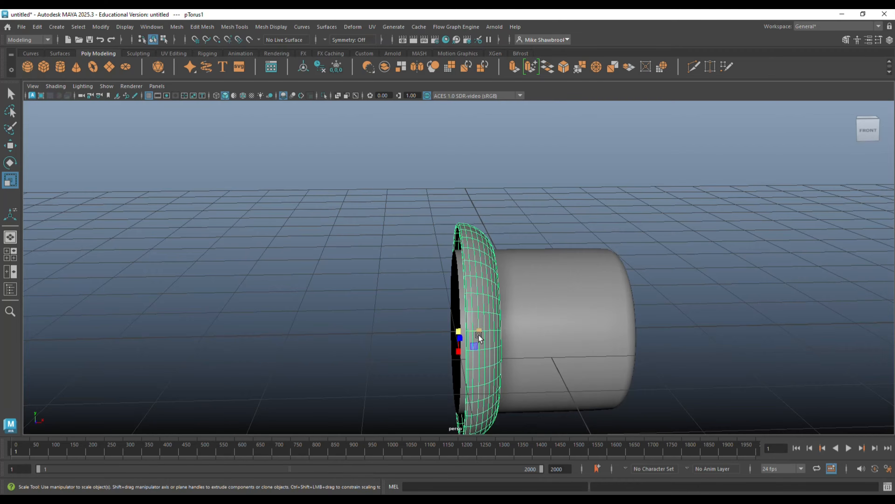
{"action": "left_click_drag", "start_coordinate": [479, 335], "coordinate": [381, 342]}
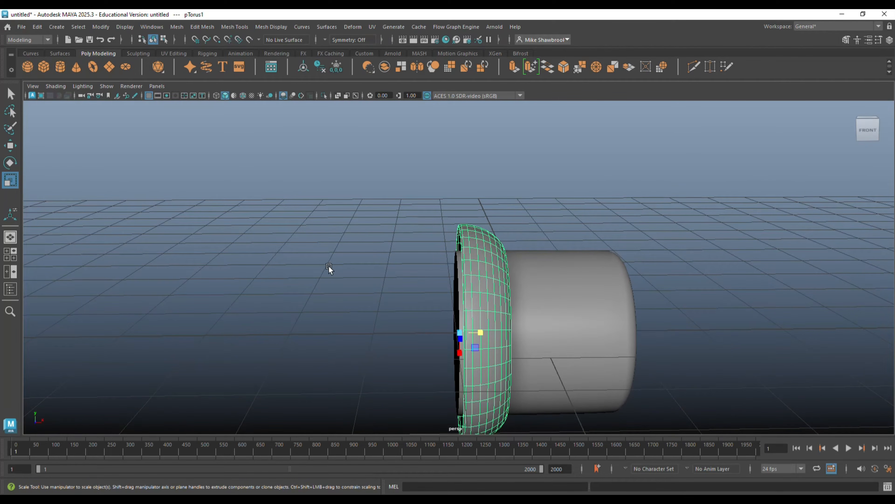
Select the cylinder and ring together and move them about 7.9 cm along X, away from the grid centre.
{"action": "scroll", "coordinate": [325, 373], "scroll_direction": "down", "scroll_amount": 8}
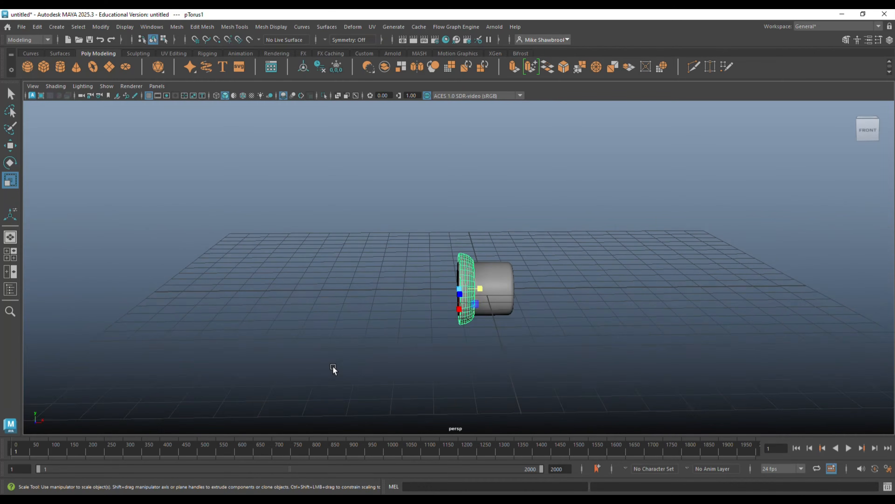
{"action": "left_click_drag", "start_coordinate": [415, 220], "coordinate": [585, 397]}
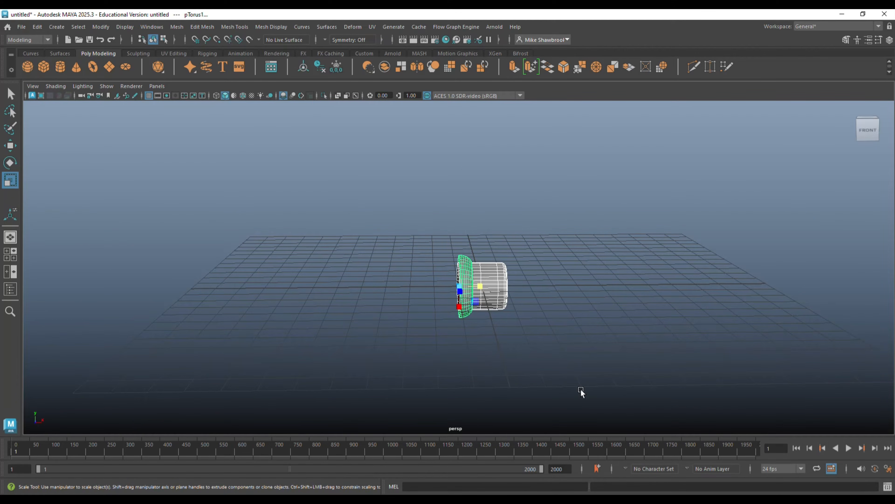
{"action": "key", "text": "w"}
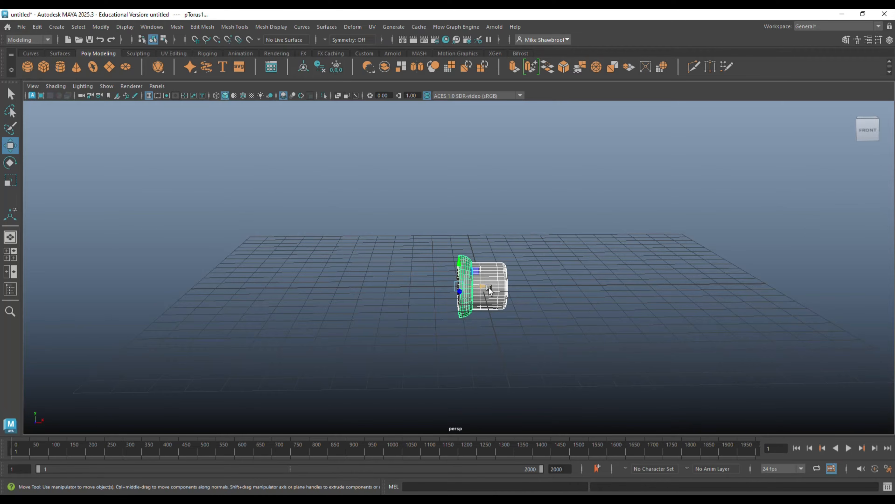
{"action": "left_click_drag", "start_coordinate": [489, 287], "coordinate": [477, 335]}
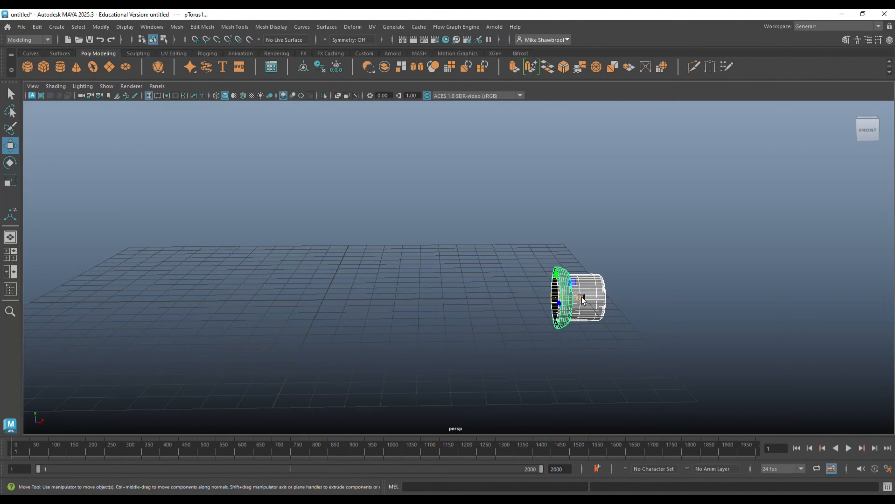
{"action": "left_click_drag", "start_coordinate": [582, 296], "coordinate": [537, 302]}
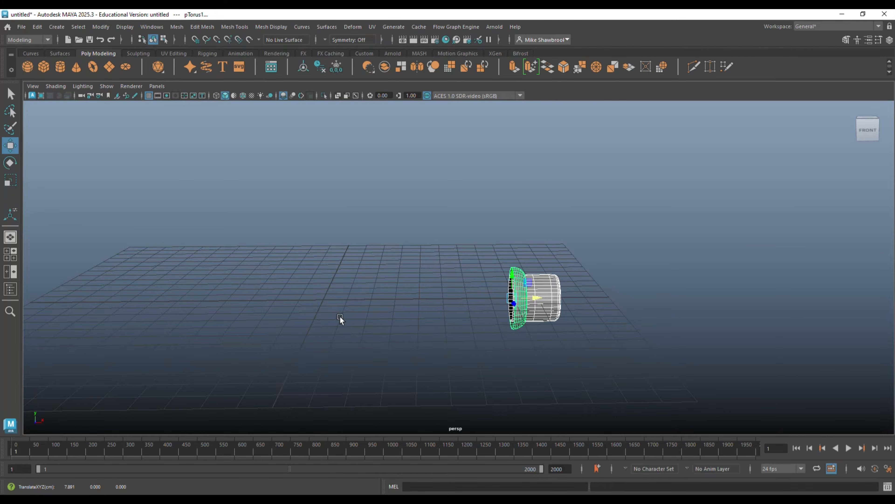
Create a new polygon cylinder at the origin and rotate it -90 degrees about Z so it lies horizontally.
{"action": "left_click", "coordinate": [60, 68]}
{"action": "key", "text": "e"}
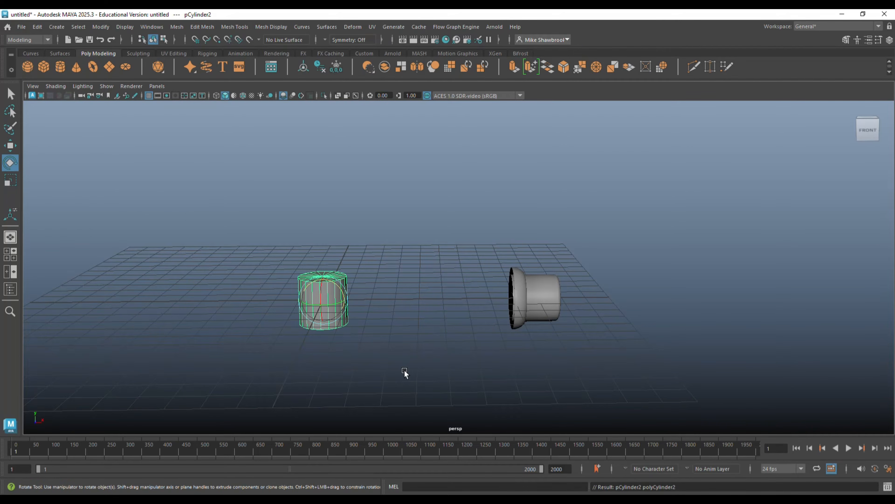
{"action": "left_click_drag", "start_coordinate": [335, 283], "coordinate": [347, 347]}
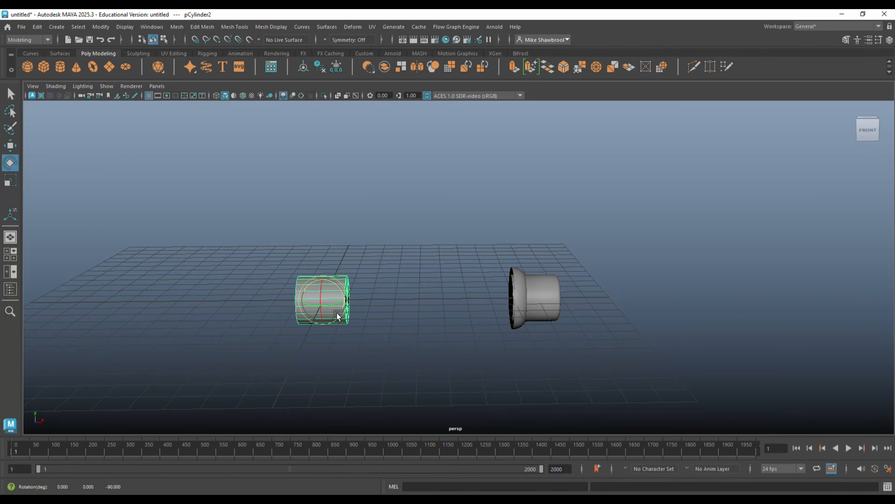
Try larger and smaller manipulator sizes, leaving the rotate handles slightly larger than the cylinder.
{"action": "scroll", "coordinate": [324, 324], "scroll_direction": "up", "scroll_amount": 1}
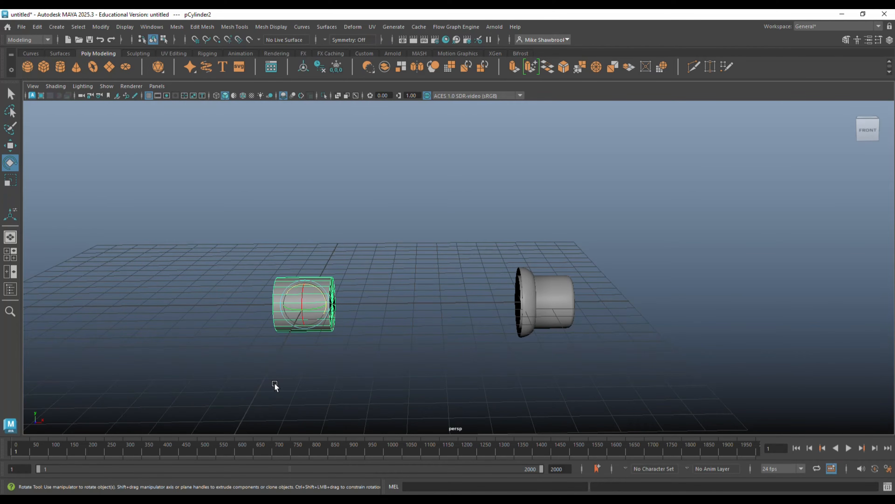
{"action": "key", "text": "="}
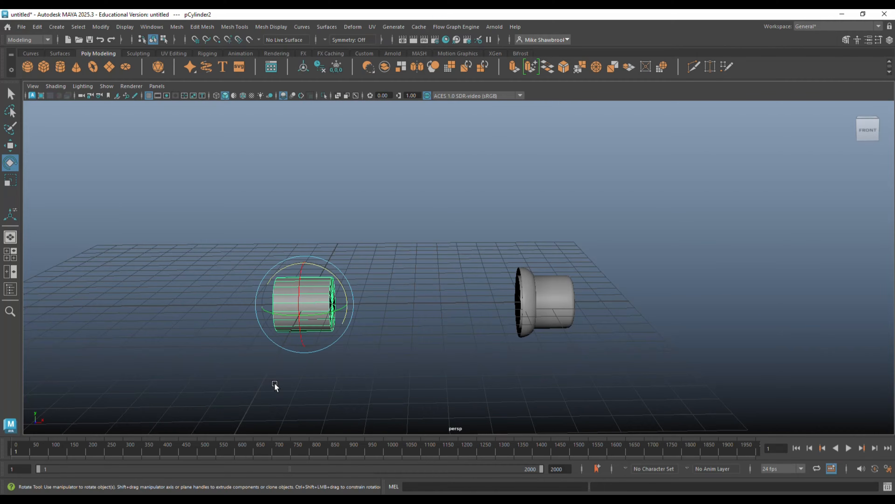
{"action": "key", "text": "="}
{"action": "key", "text": "="}
{"action": "key", "text": "="}
{"action": "key", "text": "="}
{"action": "key", "text": "="}
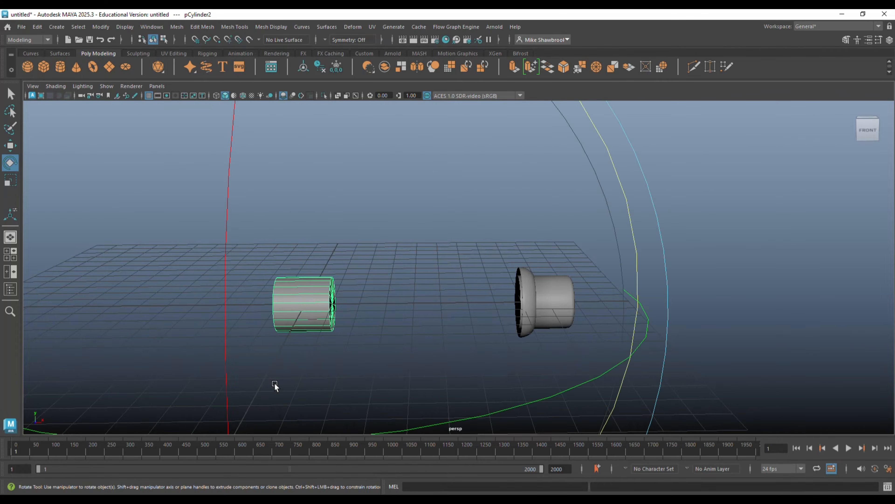
{"action": "key", "text": "-"}
{"action": "key", "text": "-"}
{"action": "key", "text": "-"}
{"action": "key", "text": "="}
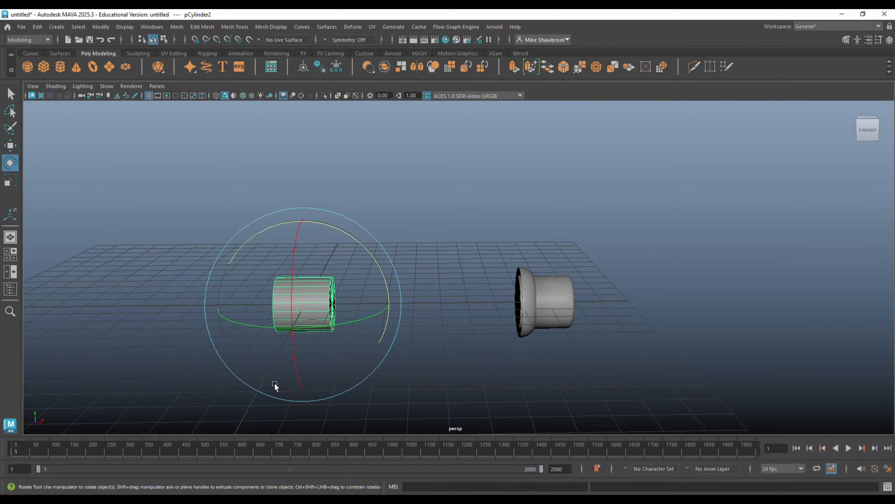
{"action": "key", "text": "-"}
{"action": "key", "text": "="}
{"action": "key", "text": "-"}
{"action": "key", "text": "-"}
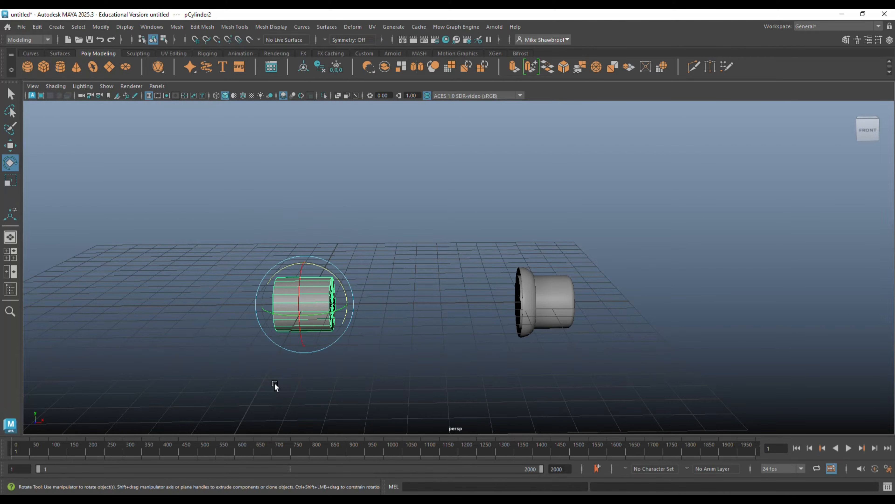
Delete the end-cap faces of the new cylinder to leave an open tube.
{"action": "left_click_drag", "start_coordinate": [337, 368], "coordinate": [390, 378], "text": "alt"}
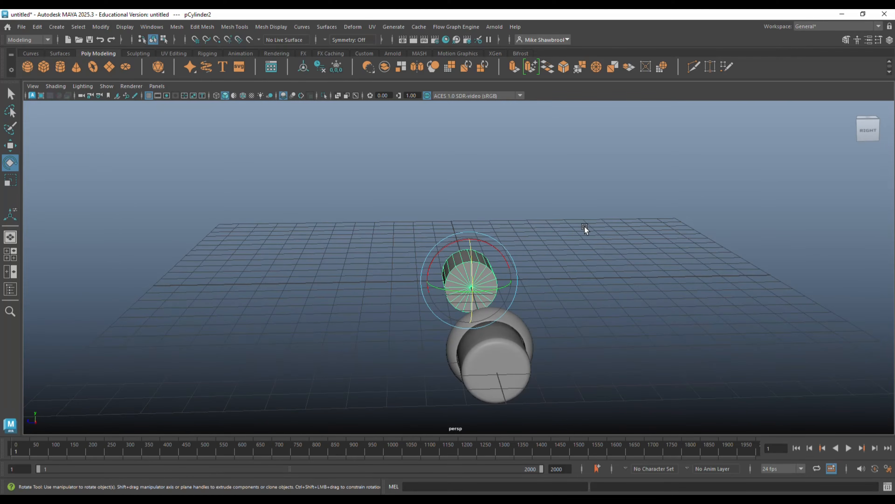
{"action": "right_click", "coordinate": [584, 215]}
{"action": "right_click_drag", "start_coordinate": [584, 216], "coordinate": [589, 241]}
{"action": "left_click_drag", "start_coordinate": [587, 273], "coordinate": [584, 266], "text": "alt"}
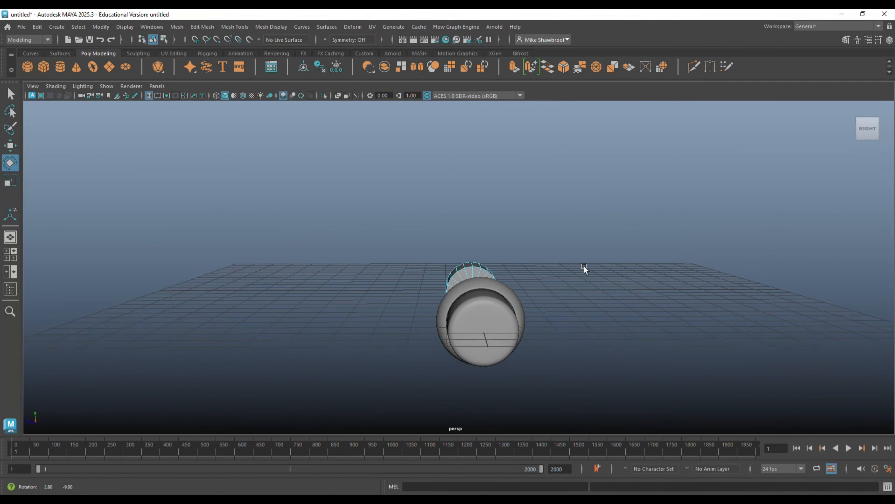
{"action": "scroll", "coordinate": [551, 326], "scroll_direction": "up", "scroll_amount": 6}
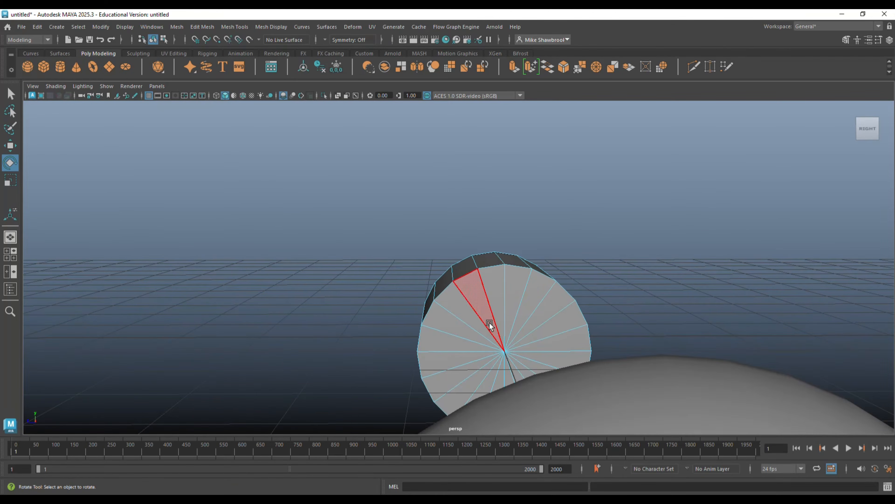
{"action": "left_click_drag", "start_coordinate": [519, 353], "coordinate": [381, 350]}
{"action": "key", "text": "Delete"}
Return the open tube to object mode and scale it along its length into a narrow band.
{"action": "right_click_drag", "start_coordinate": [376, 295], "coordinate": [416, 217]}
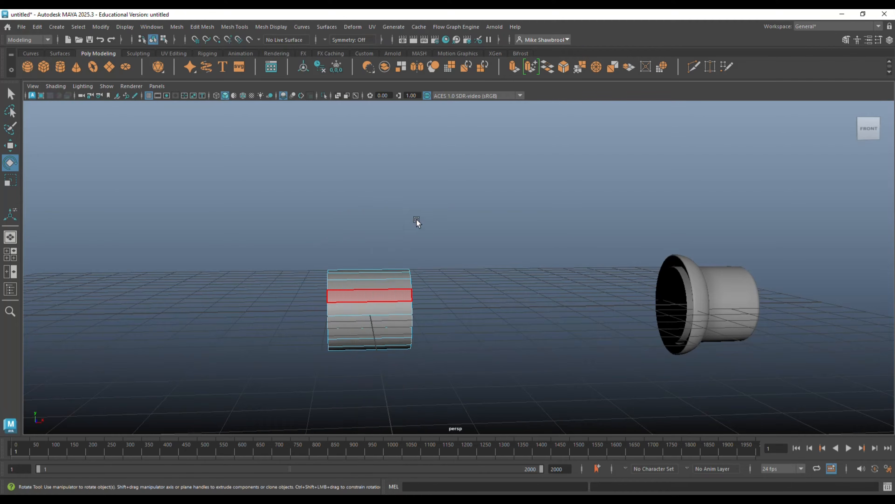
{"action": "left_click", "coordinate": [388, 330]}
{"action": "key", "text": "r"}
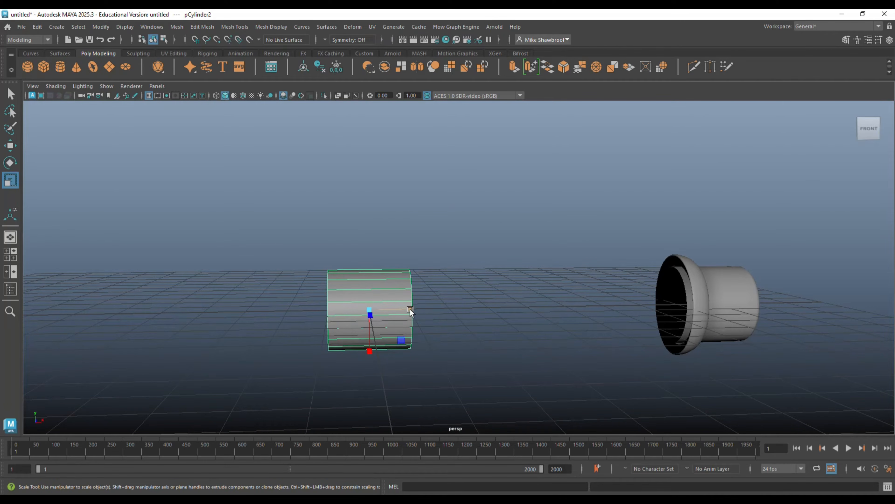
{"action": "left_click_drag", "start_coordinate": [410, 309], "coordinate": [469, 342]}
Scale the vertices of the band's end facing away from the rim outward to give it a slight taper.
{"action": "right_click", "coordinate": [363, 221]}
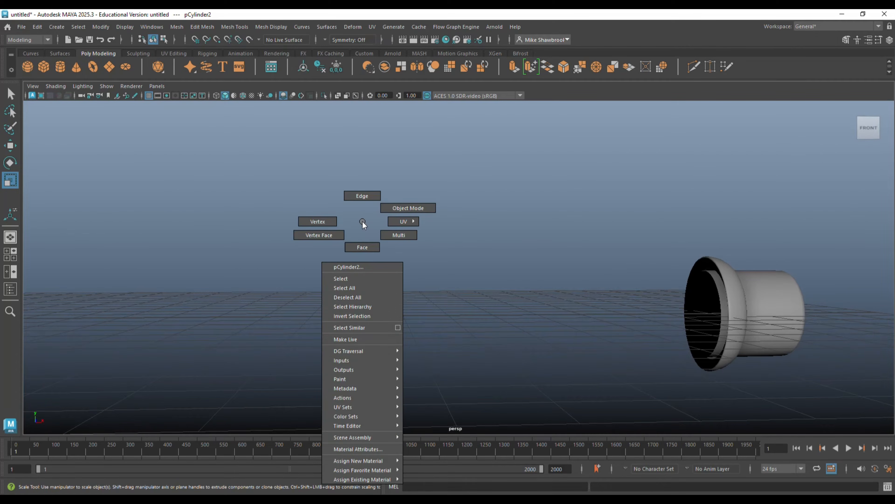
{"action": "left_click", "coordinate": [319, 221]}
{"action": "left_click_drag", "start_coordinate": [295, 221], "coordinate": [345, 328]}
{"action": "left_click_drag", "start_coordinate": [273, 314], "coordinate": [260, 320], "text": "alt"}
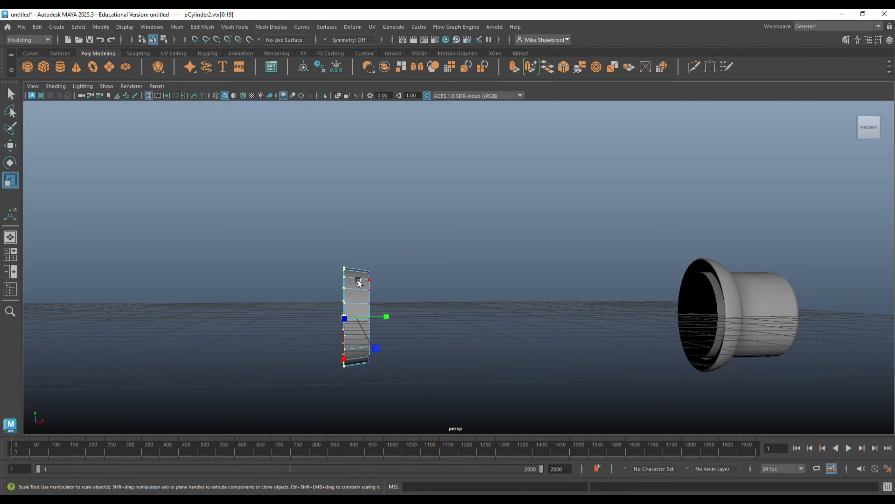
{"action": "right_click_drag", "start_coordinate": [360, 230], "coordinate": [392, 217]}
Move the tapered band along X up to the rim ring to compare their diameters.
{"action": "left_click_drag", "start_coordinate": [354, 324], "coordinate": [373, 346], "text": "alt"}
{"action": "left_click_drag", "start_coordinate": [359, 315], "coordinate": [702, 327]}
{"action": "key", "text": "w"}
{"action": "left_click_drag", "start_coordinate": [592, 349], "coordinate": [584, 347], "text": "alt"}
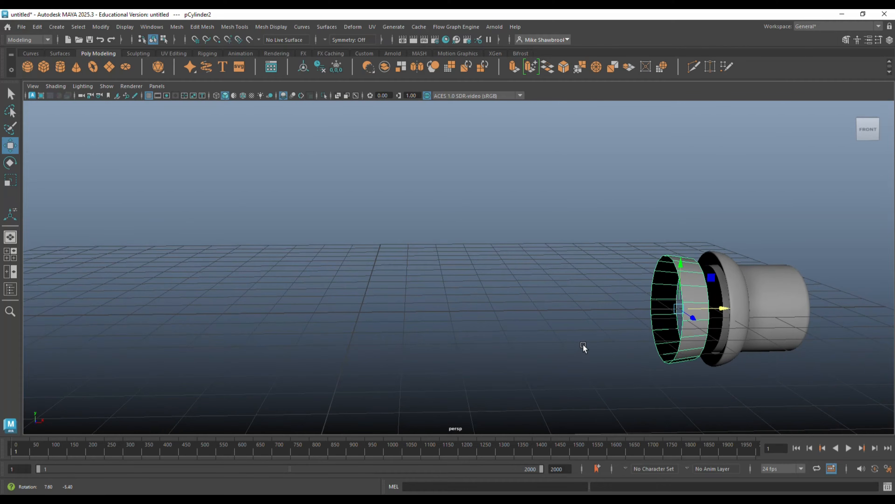
Scale the band up uniformly to match the rim ring, and move it back to the grid centre.
{"action": "key", "text": "r"}
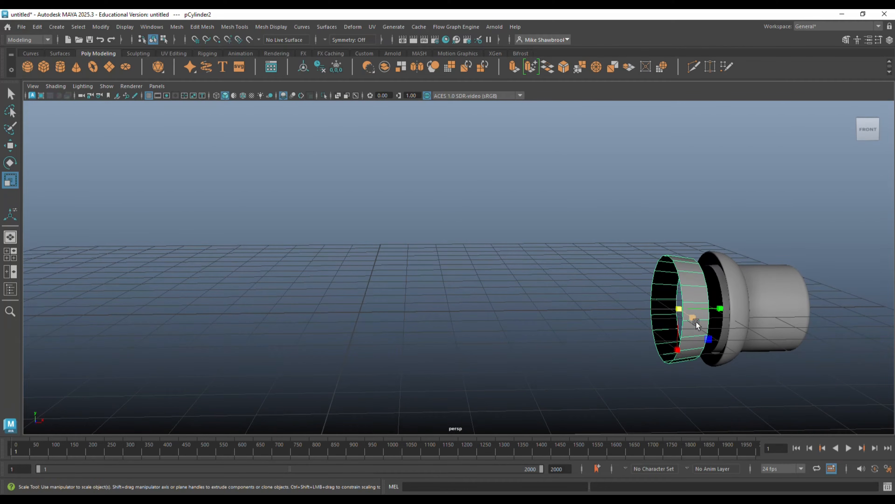
{"action": "left_click_drag", "start_coordinate": [680, 311], "coordinate": [390, 351]}
{"action": "key", "text": "w"}
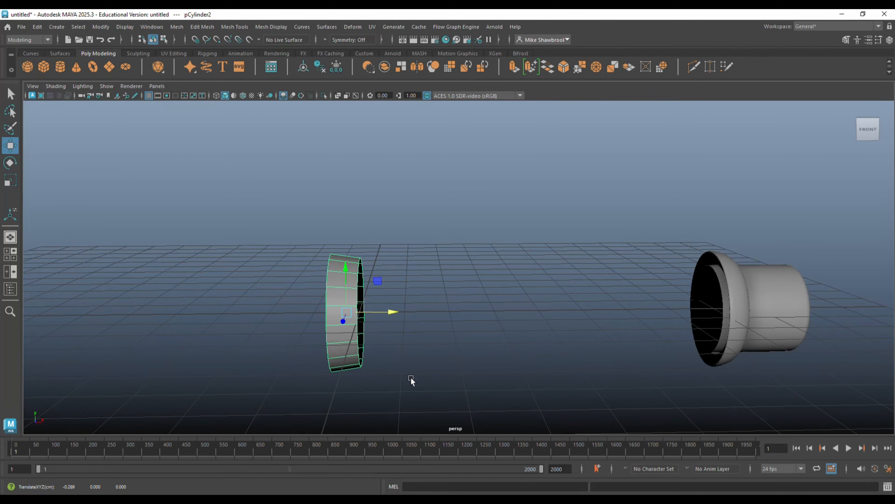
{"action": "left_click_drag", "start_coordinate": [412, 380], "coordinate": [414, 367], "text": "alt"}
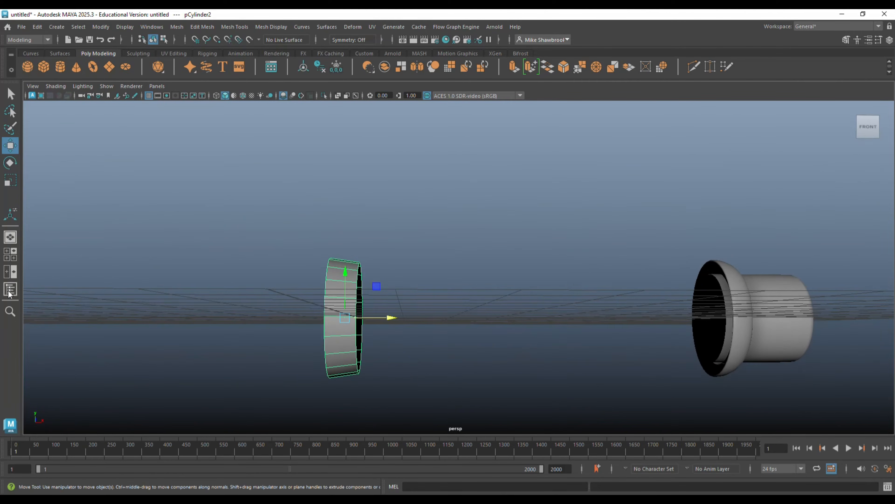
{"action": "left_click", "coordinate": [10, 253]}
{"action": "key", "text": "space"}
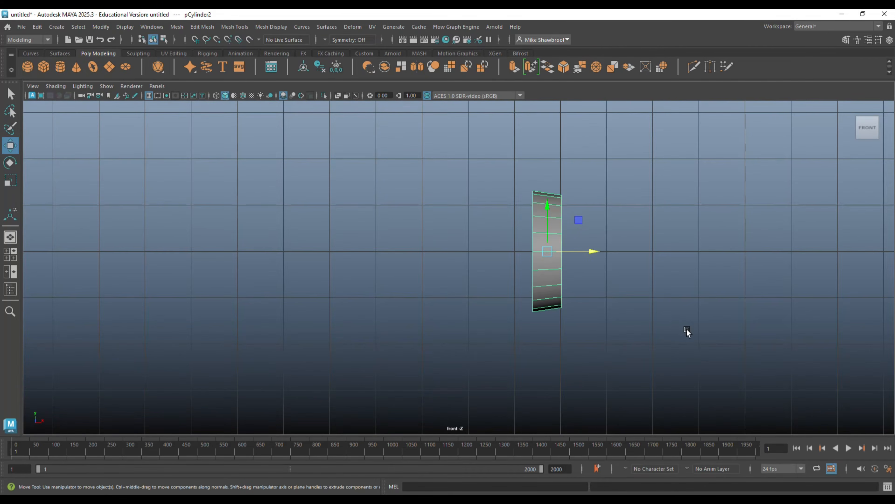
{"action": "scroll", "coordinate": [649, 310], "scroll_direction": "down", "scroll_amount": 5}
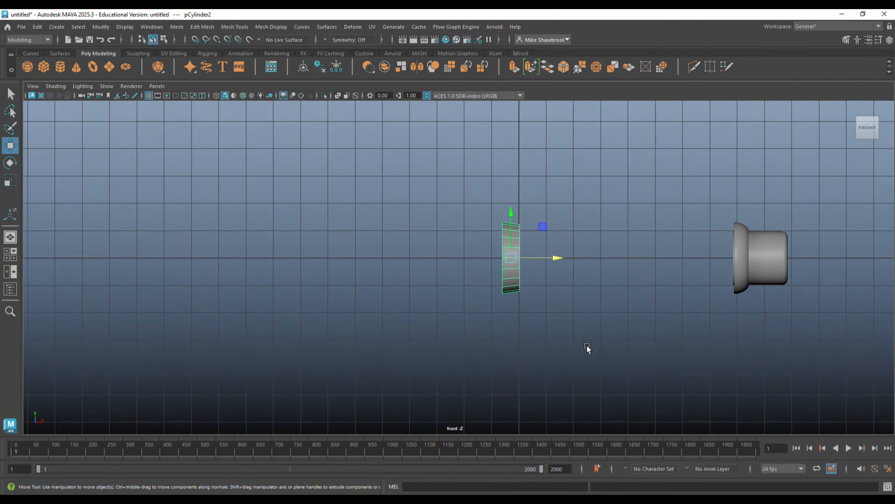
{"action": "left_click", "coordinate": [11, 259]}
{"action": "key", "text": "space"}
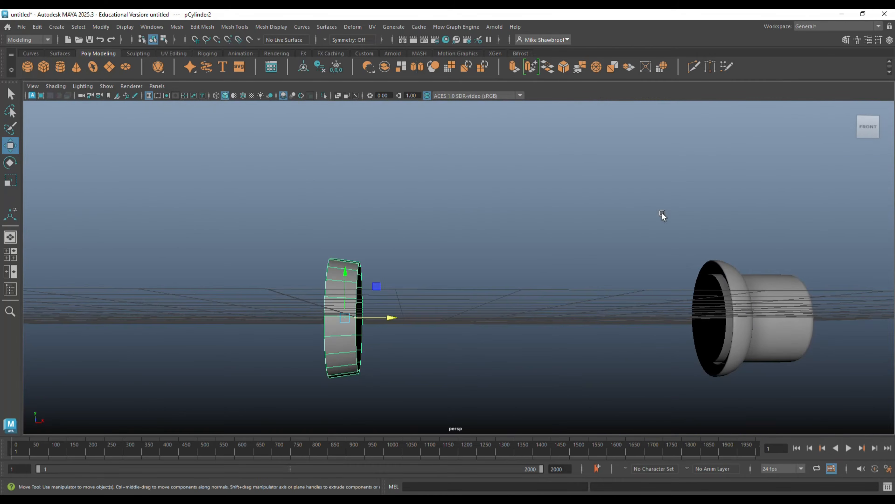
Extrude the edge loop at the band's end facing away from the rim and scale it inward to about 0.965.
{"action": "left_click_drag", "start_coordinate": [517, 296], "coordinate": [532, 314], "text": "alt"}
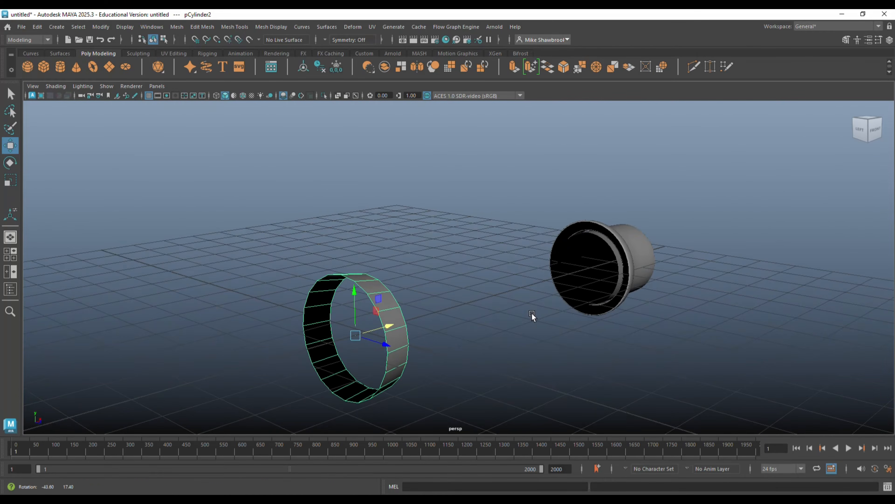
{"action": "right_click", "coordinate": [406, 214]}
{"action": "left_click", "coordinate": [406, 189]}
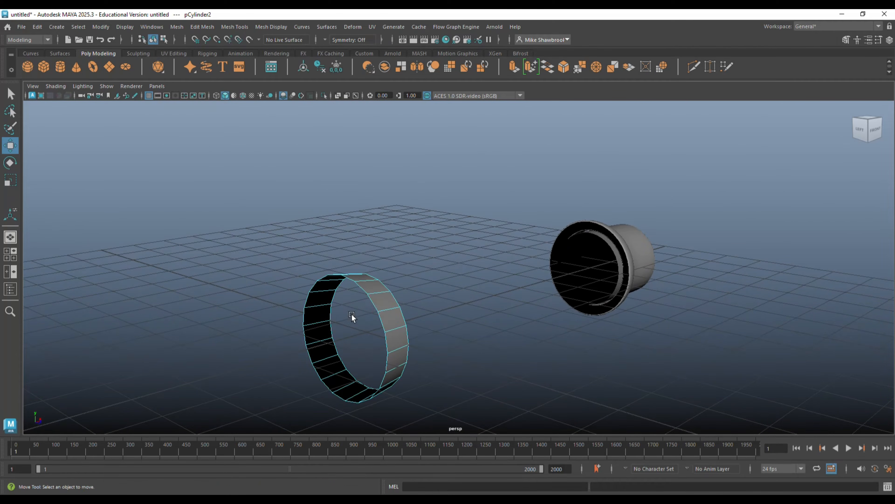
{"action": "left_click", "coordinate": [366, 288]}
{"action": "left_click_drag", "start_coordinate": [366, 288], "coordinate": [356, 339], "text": "alt"}
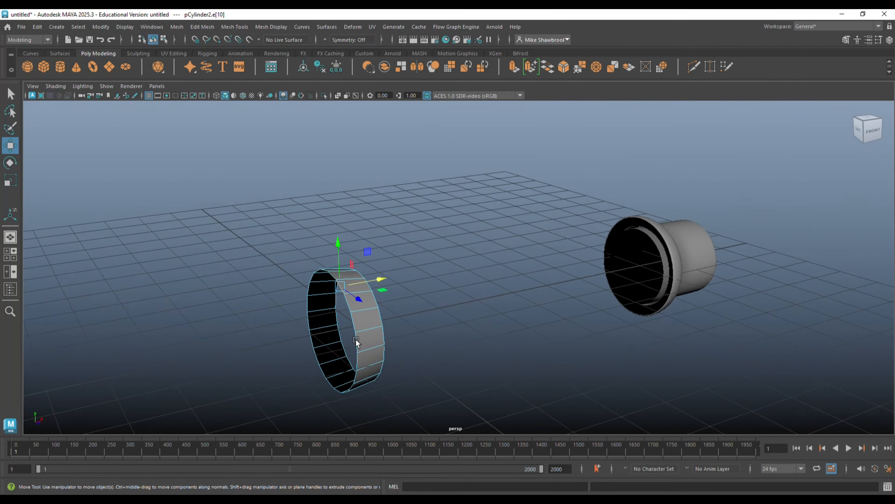
{"action": "double_click", "coordinate": [355, 328]}
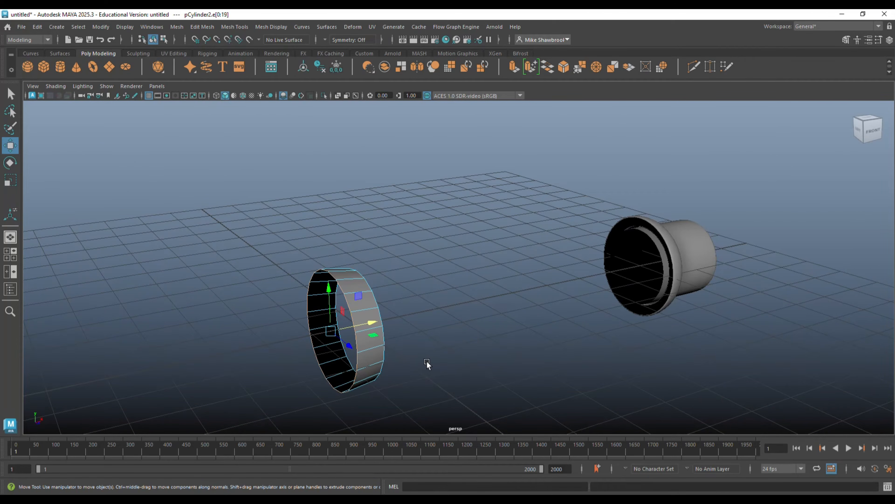
{"action": "key", "text": "ctrl+e"}
{"action": "scroll", "coordinate": [427, 361], "scroll_direction": "up", "scroll_amount": 3}
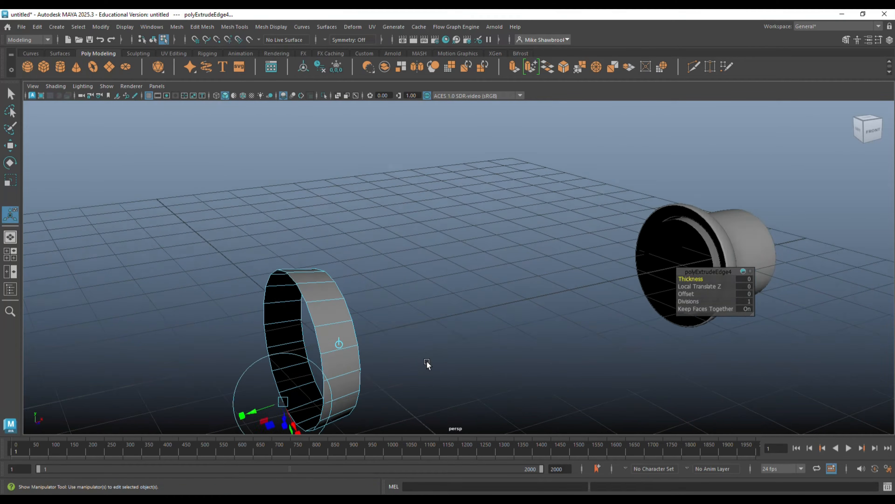
{"action": "key", "text": "r"}
{"action": "left_click_drag", "start_coordinate": [269, 361], "coordinate": [265, 367]}
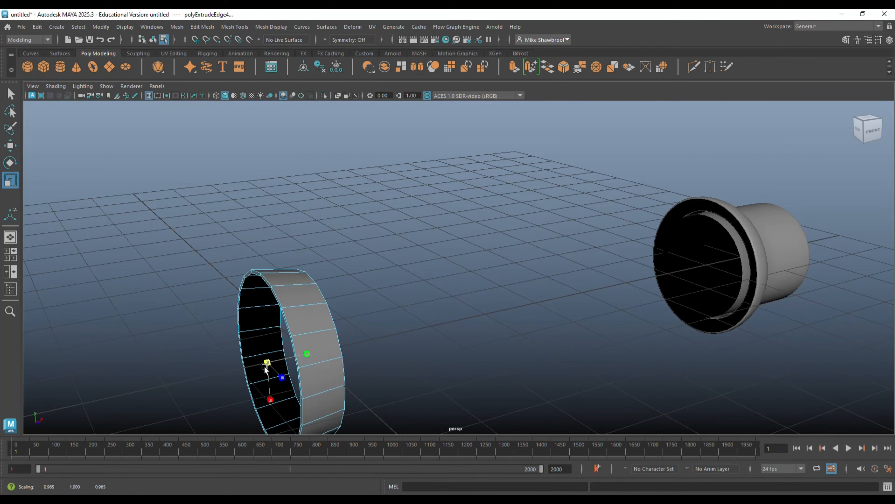
Extrude the edge loop at the band's end facing the rim and scale it slightly inward to give that end thickness.
{"action": "left_click_drag", "start_coordinate": [394, 357], "coordinate": [319, 360], "text": "alt"}
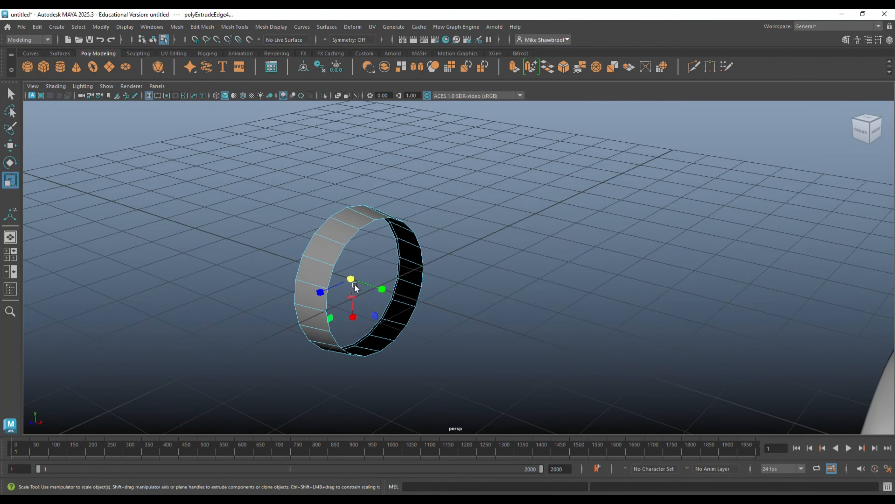
{"action": "double_click", "coordinate": [366, 226]}
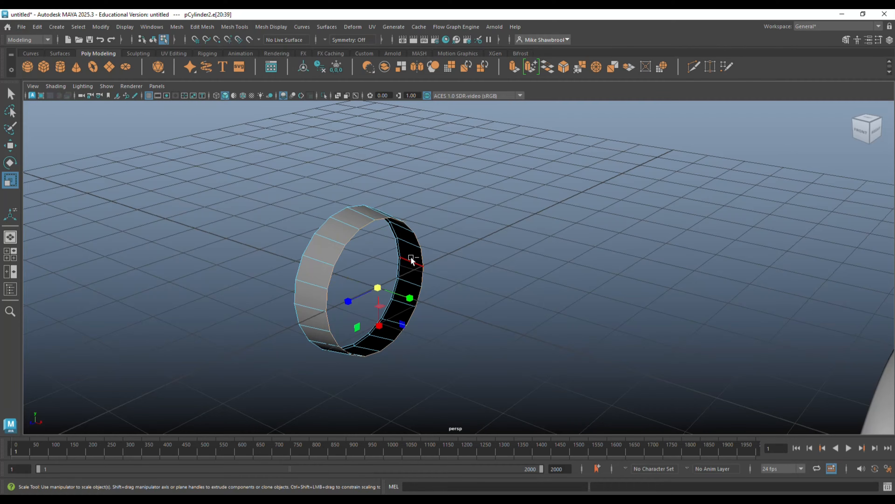
{"action": "key", "text": "ctrl+e"}
{"action": "key", "text": "r"}
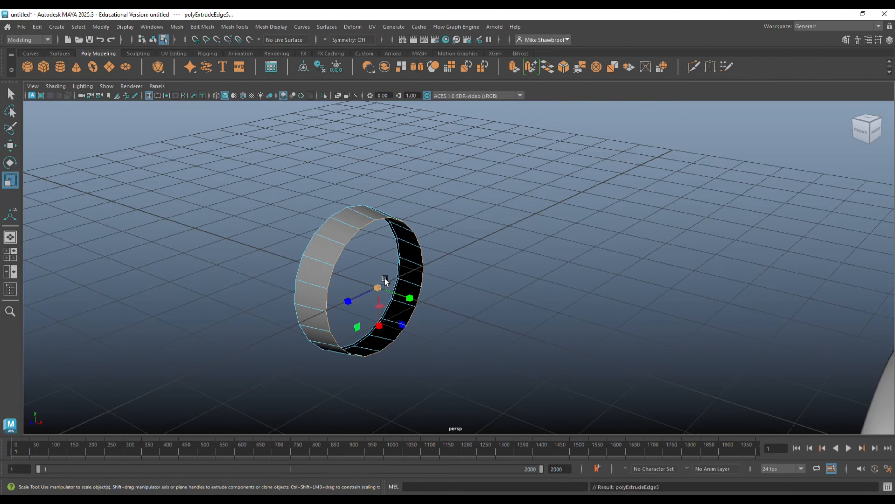
{"action": "left_click_drag", "start_coordinate": [378, 289], "coordinate": [399, 216]}
Bevel the outer edge loops at both ends of the band with a bevel fraction smaller than the default.
{"action": "right_click_drag", "start_coordinate": [398, 205], "coordinate": [412, 181]}
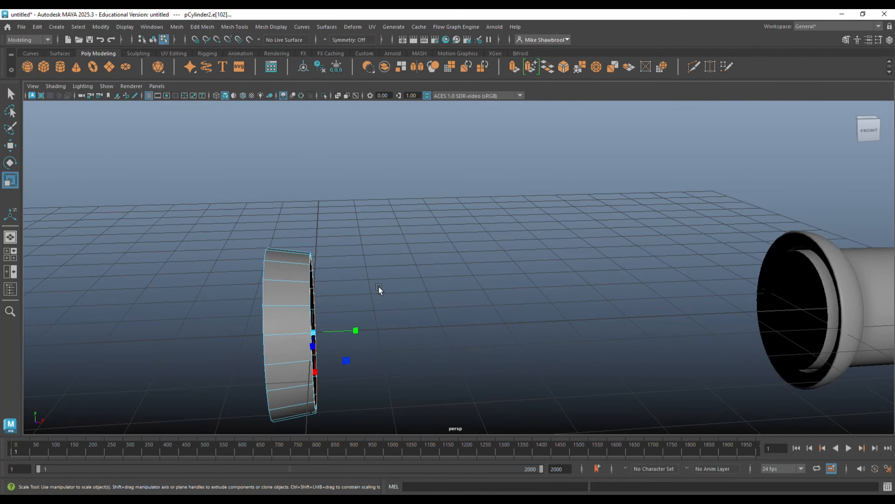
{"action": "left_click_drag", "start_coordinate": [380, 290], "coordinate": [491, 296], "text": "alt"}
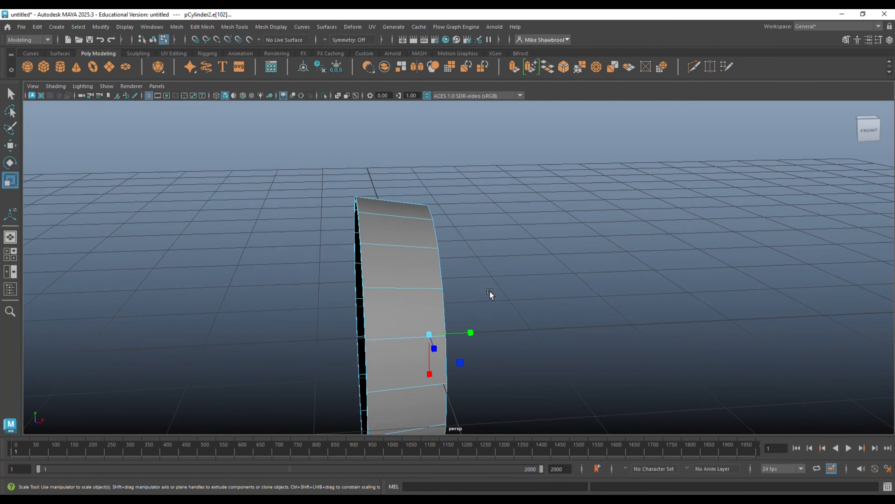
{"action": "double_click", "coordinate": [364, 271]}
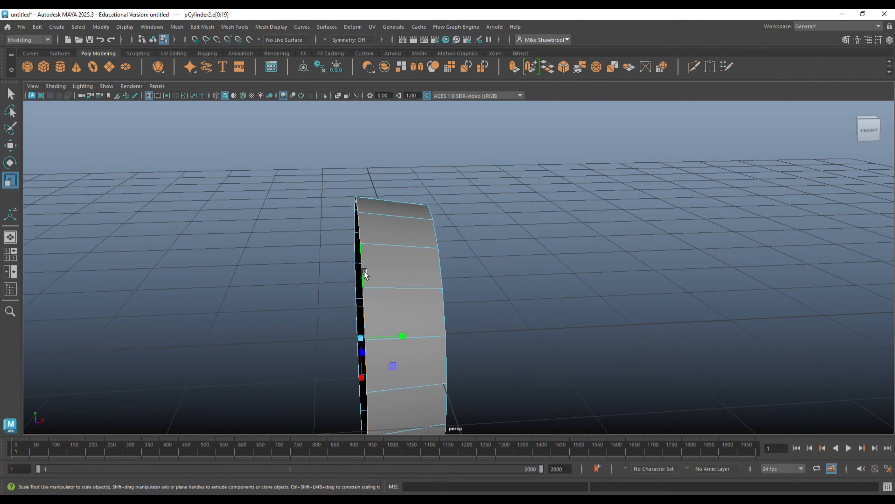
{"action": "double_click", "coordinate": [440, 274], "text": "shift"}
{"action": "key", "text": "ctrl+b"}
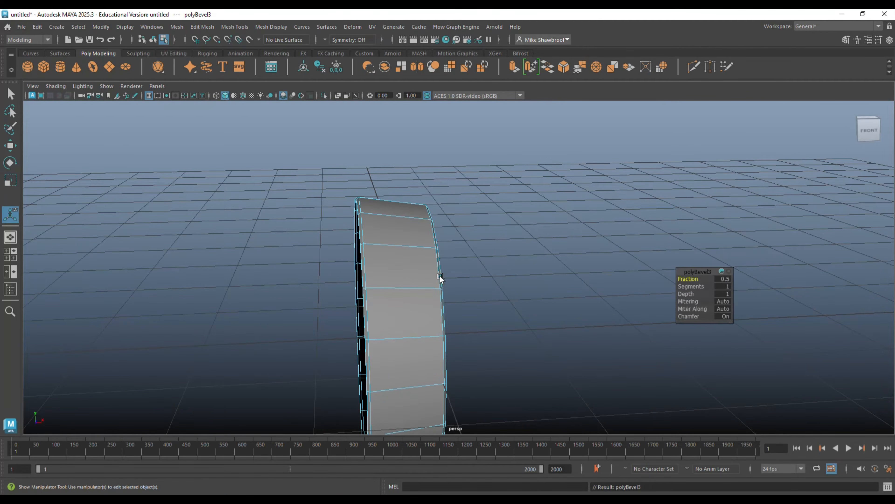
{"action": "left_click", "coordinate": [722, 278]}
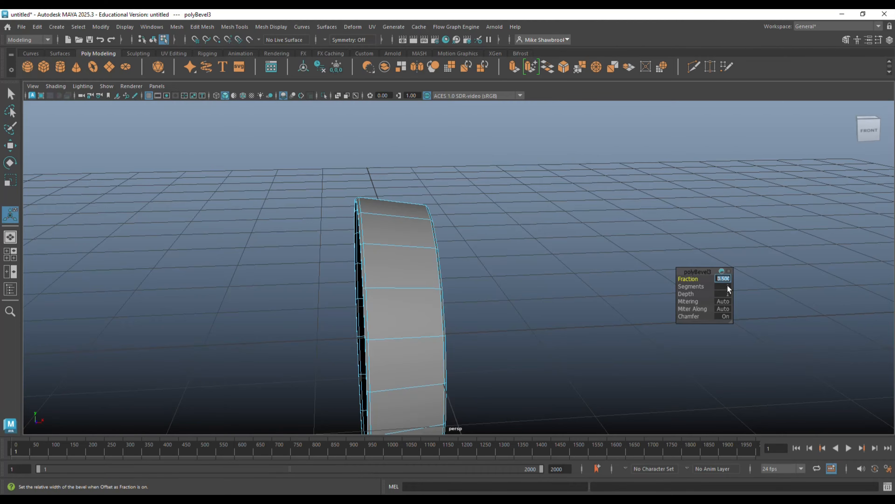
{"action": "key", "text": "Return"}
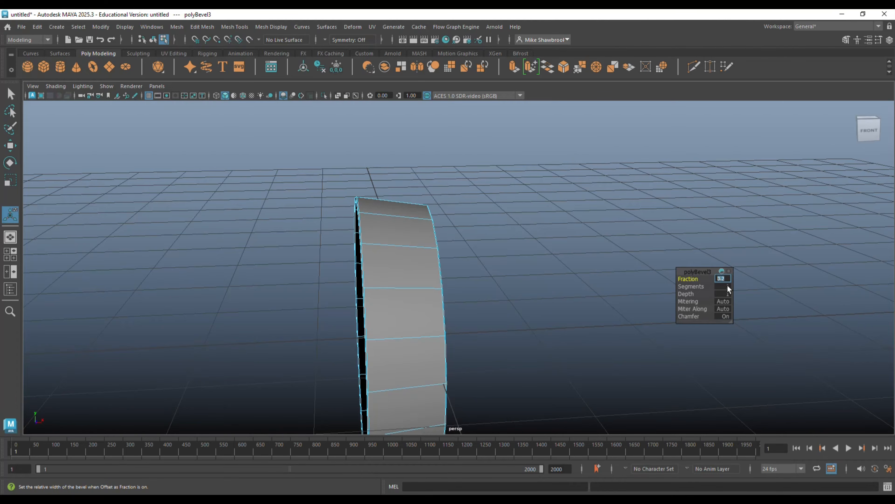
Return the band to object mode, smooth its mesh with 1 division, and deselect it.
{"action": "right_click_drag", "start_coordinate": [401, 211], "coordinate": [436, 192]}
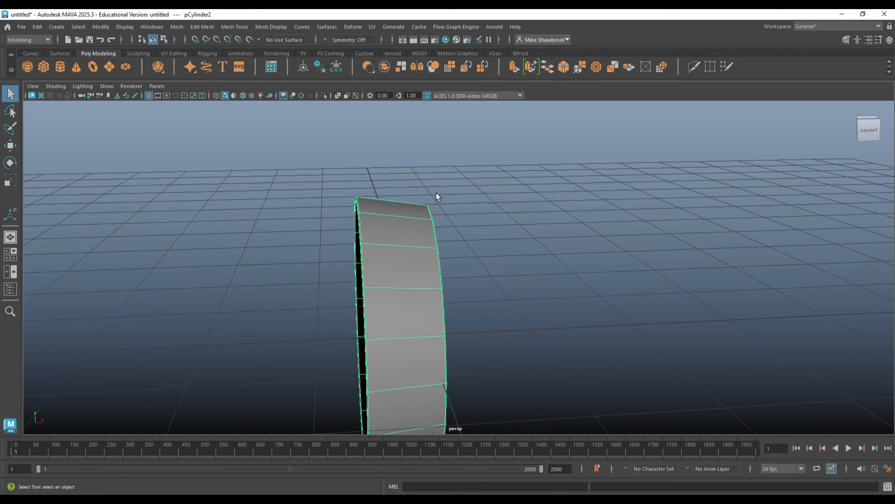
{"action": "key", "text": "q"}
{"action": "left_click", "coordinate": [171, 27]}
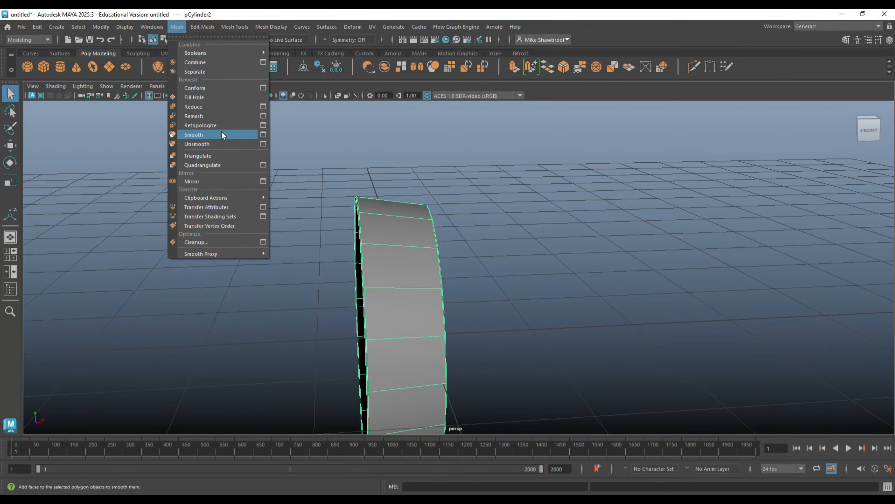
{"action": "left_click", "coordinate": [221, 134]}
{"action": "scroll", "coordinate": [489, 257], "scroll_direction": "down", "scroll_amount": 5}
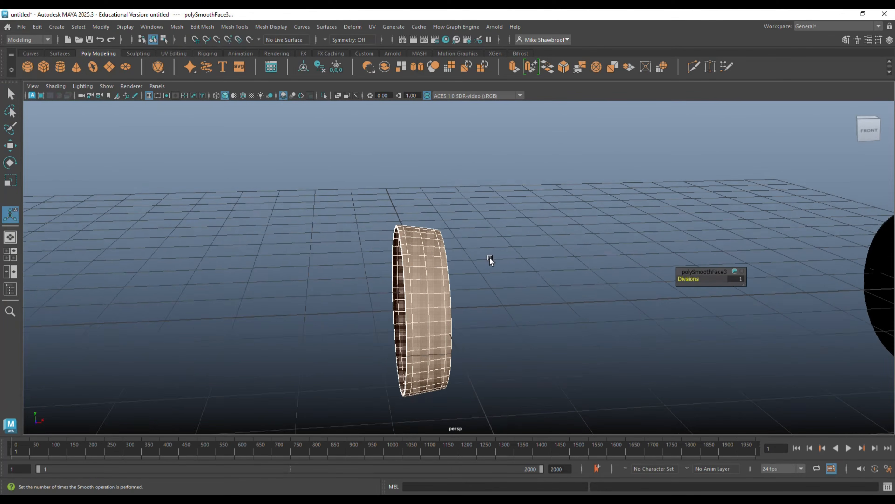
{"action": "left_click", "coordinate": [532, 320]}
{"action": "scroll", "coordinate": [543, 318], "scroll_direction": "down", "scroll_amount": 3}
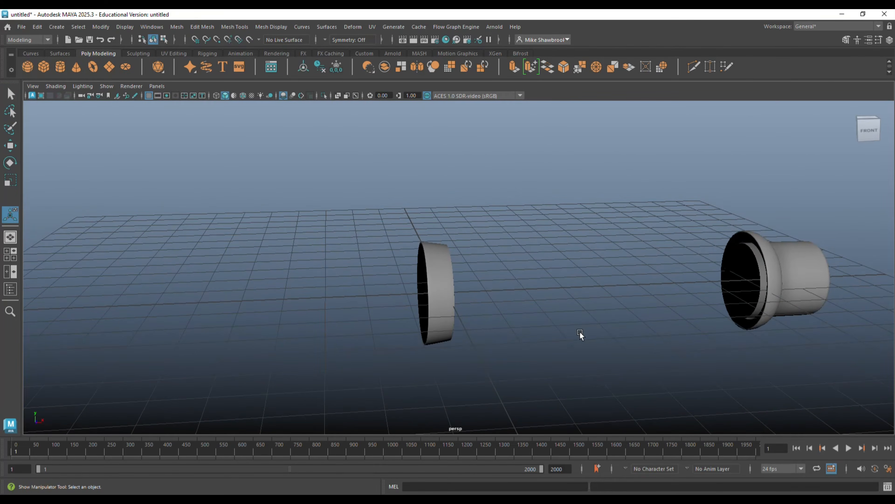
Create a new polygon cylinder at the grid centre and rotate it onto its side so its length runs along X.
{"action": "left_click_drag", "start_coordinate": [580, 332], "coordinate": [561, 324], "text": "alt"}
{"action": "middle_click_drag", "start_coordinate": [561, 326], "coordinate": [495, 331], "text": "alt"}
{"action": "scroll", "coordinate": [495, 332], "scroll_direction": "up", "scroll_amount": 1}
{"action": "scroll", "coordinate": [495, 332], "scroll_direction": "down", "scroll_amount": 6}
{"action": "left_click_drag", "start_coordinate": [498, 334], "coordinate": [502, 333], "text": "alt"}
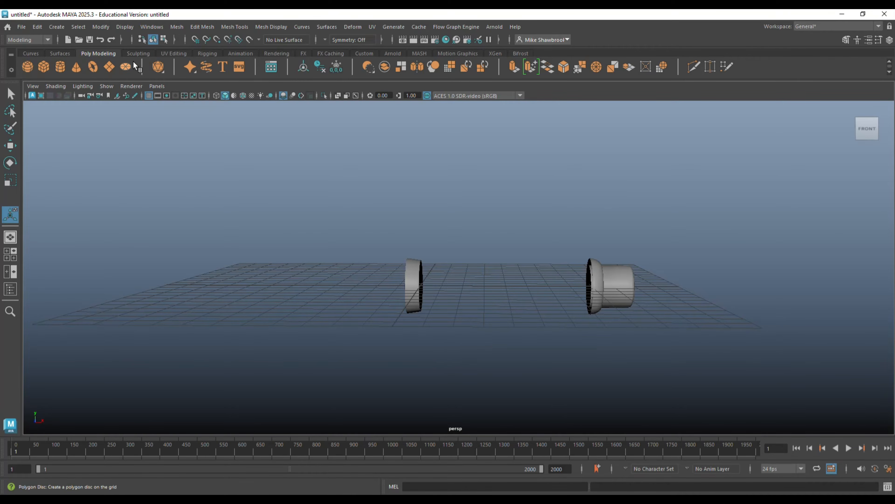
{"action": "left_click", "coordinate": [62, 66]}
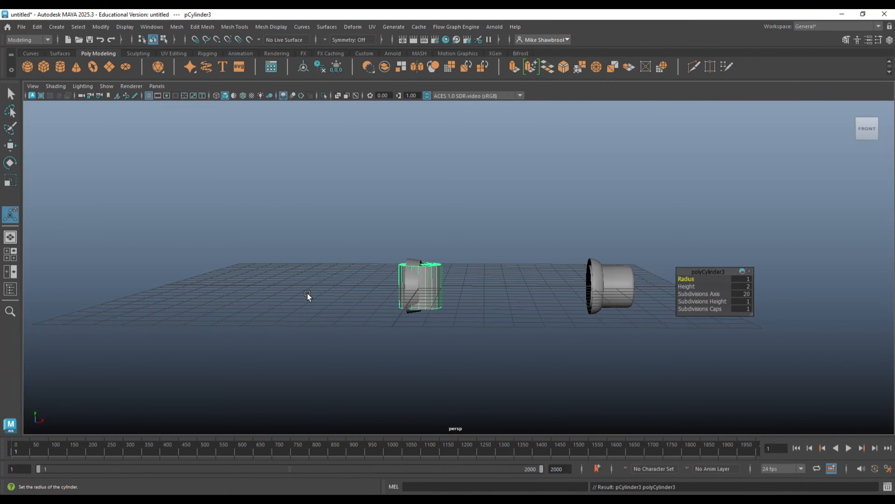
{"action": "key", "text": "e"}
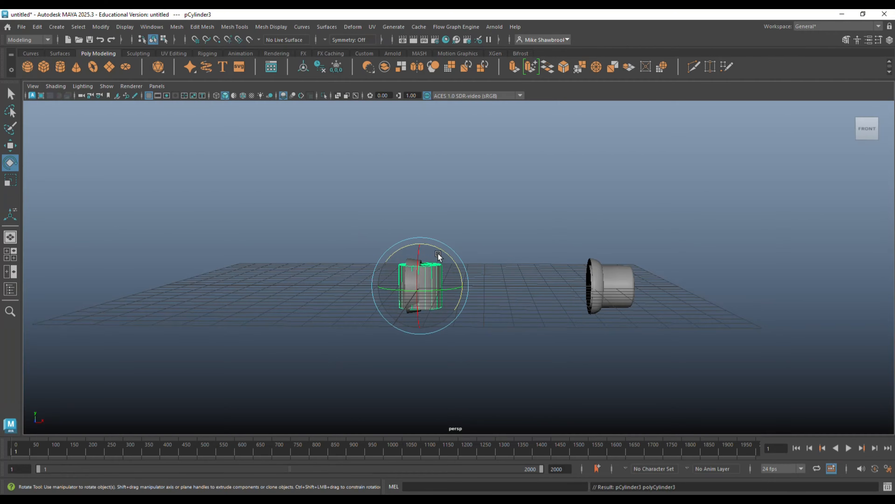
{"action": "left_click_drag", "start_coordinate": [441, 250], "coordinate": [471, 339]}
{"action": "key", "text": "w"}
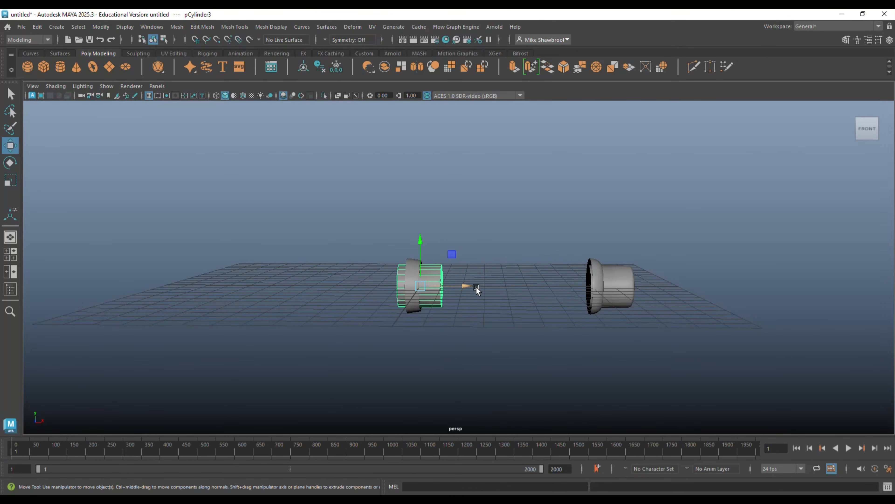
Move the new cylinder along X to just in front of the rim and delete its end cap faces.
{"action": "left_click_drag", "start_coordinate": [471, 286], "coordinate": [603, 305]}
{"action": "left_click_drag", "start_coordinate": [502, 348], "coordinate": [579, 332], "text": "alt"}
{"action": "scroll", "coordinate": [557, 333], "scroll_direction": "up", "scroll_amount": 5}
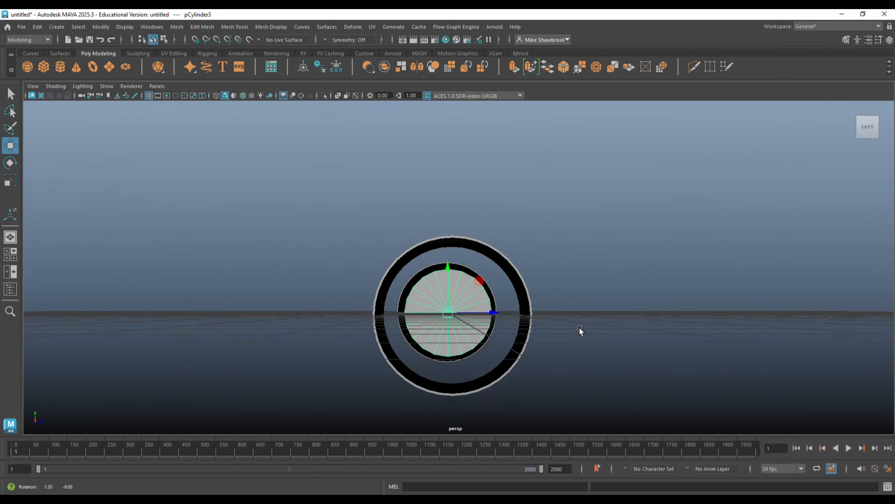
{"action": "right_click_drag", "start_coordinate": [596, 228], "coordinate": [597, 252]}
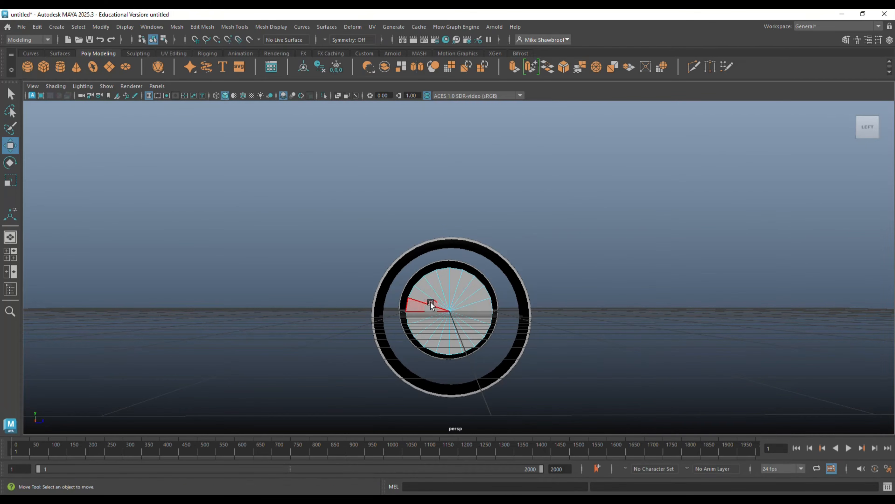
{"action": "left_click_drag", "start_coordinate": [455, 319], "coordinate": [528, 324]}
{"action": "left_click", "coordinate": [604, 342]}
{"action": "middle_click_drag", "start_coordinate": [528, 324], "coordinate": [292, 320], "text": "alt"}
{"action": "right_click_drag", "start_coordinate": [291, 320], "coordinate": [385, 287], "text": "alt"}
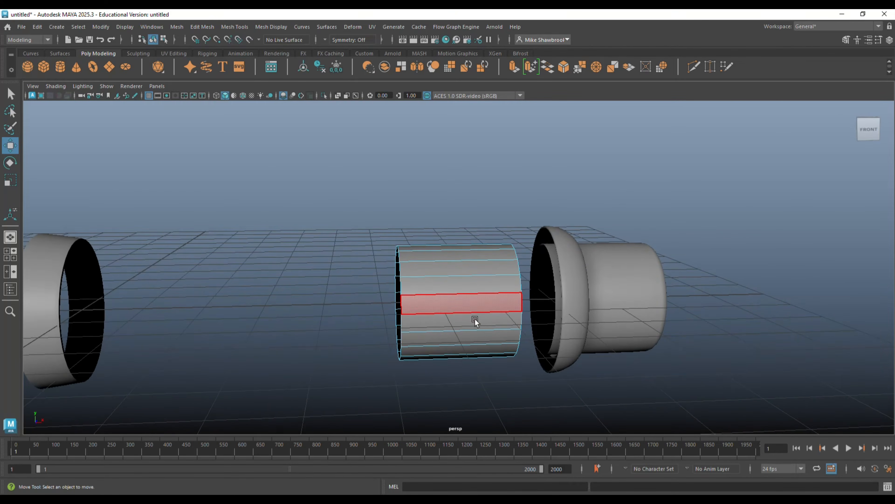
Return the open cylinder to object mode and scale it up uniformly to match the rim ring's diameter.
{"action": "left_click_drag", "start_coordinate": [474, 319], "coordinate": [470, 319], "text": "alt"}
{"action": "right_click_drag", "start_coordinate": [486, 295], "coordinate": [517, 216]}
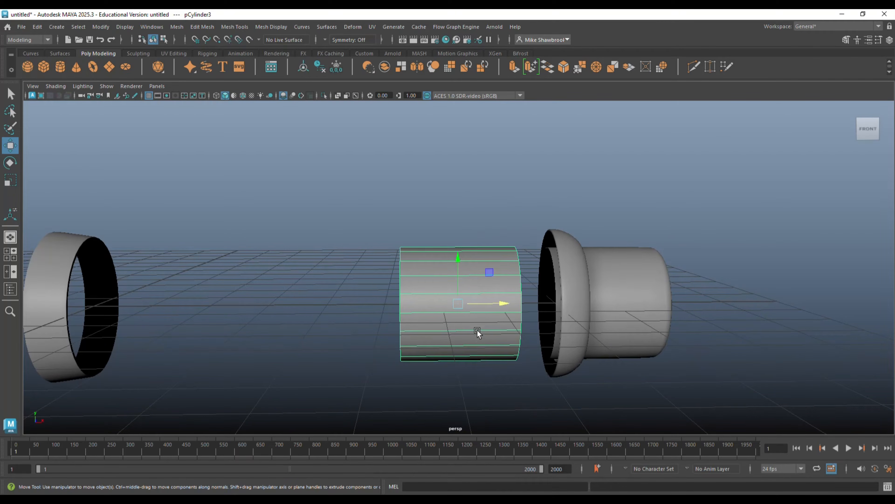
{"action": "key", "text": "r"}
{"action": "left_click", "coordinate": [458, 306]}
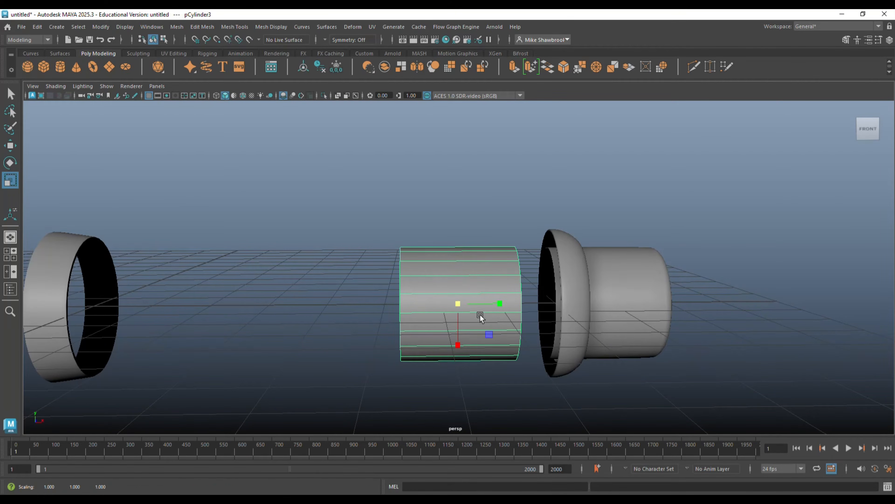
{"action": "left_click_drag", "start_coordinate": [456, 304], "coordinate": [520, 311]}
Select the vertex ring at the open cylinder's free end and move it along X to reach the tapered band.
{"action": "key", "text": "w"}
{"action": "middle_click_drag", "start_coordinate": [505, 316], "coordinate": [582, 296], "text": "alt"}
{"action": "right_click_drag", "start_coordinate": [486, 182], "coordinate": [440, 183]}
{"action": "left_click_drag", "start_coordinate": [413, 167], "coordinate": [558, 437]}
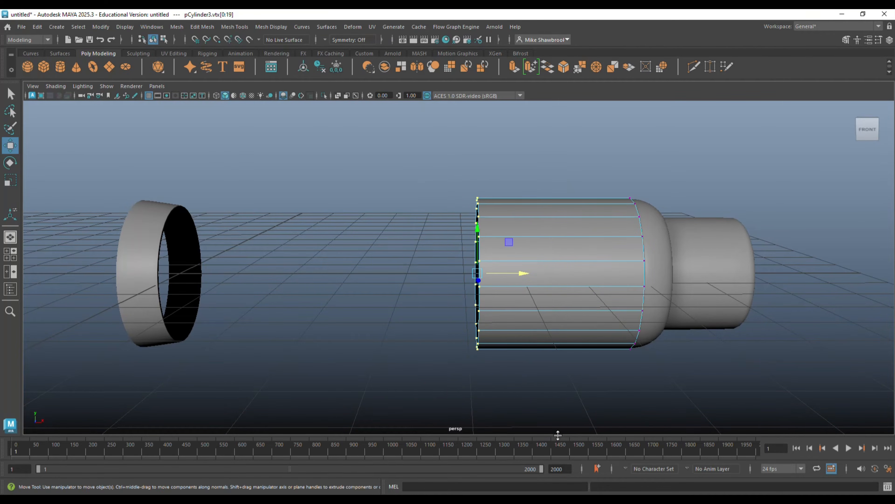
{"action": "left_click_drag", "start_coordinate": [514, 275], "coordinate": [214, 278]}
In the front wireframe view, scale the tube's end ring down to the band's diameter and align it with the band's inner edge.
{"action": "left_click", "coordinate": [9, 257]}
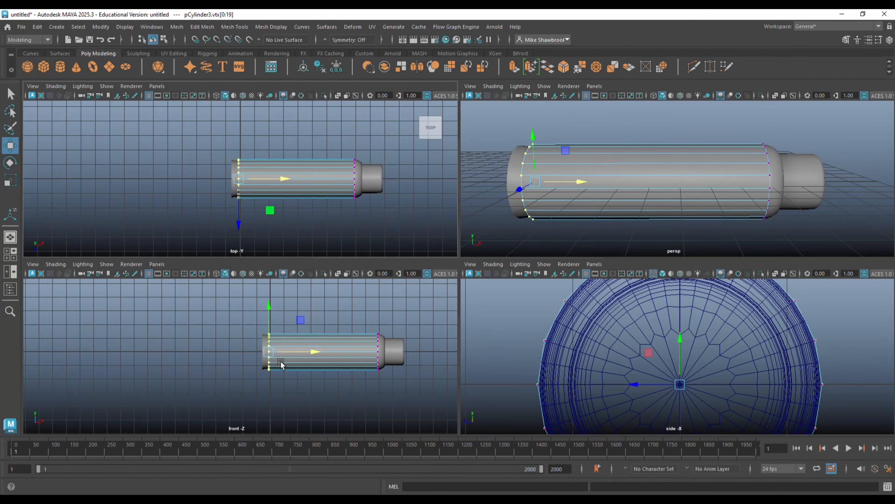
{"action": "key", "text": "space"}
{"action": "key", "text": "f"}
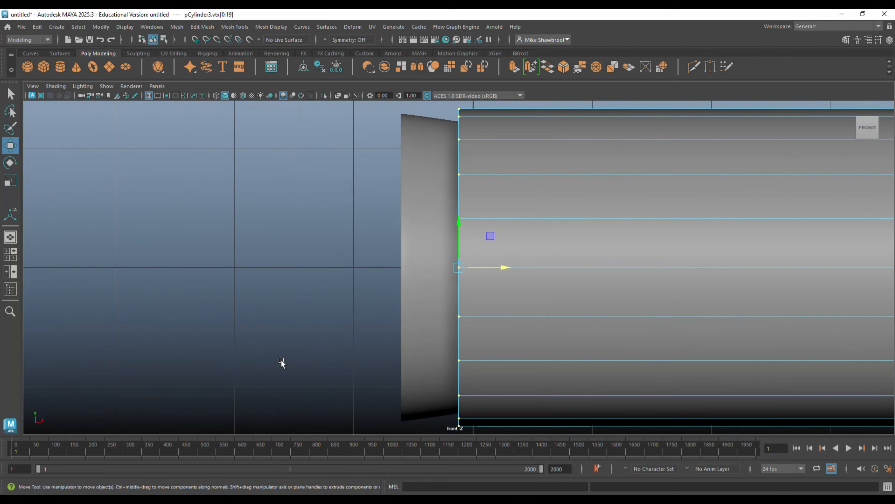
{"action": "key", "text": "4"}
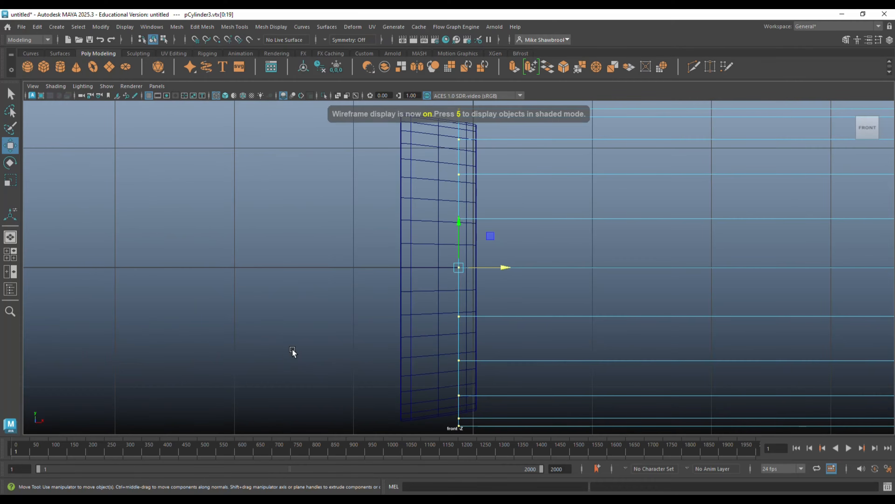
{"action": "scroll", "coordinate": [387, 356], "scroll_direction": "down", "scroll_amount": 5}
{"action": "key", "text": "r"}
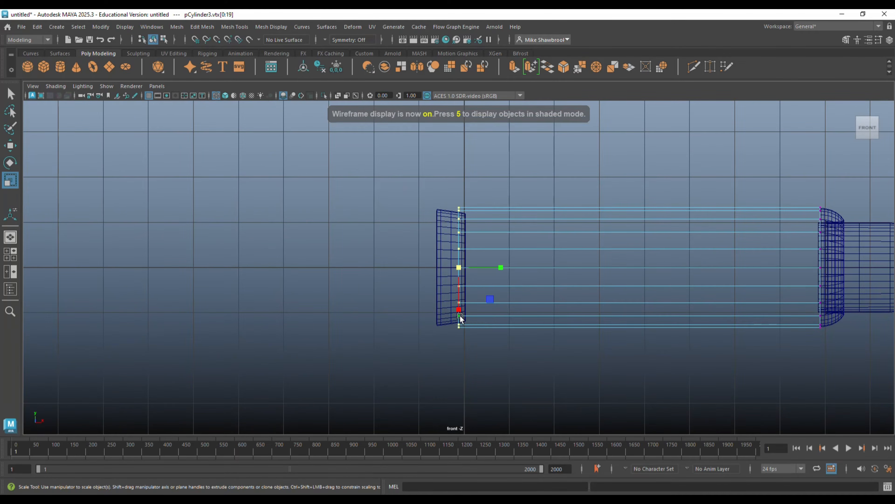
{"action": "left_click_drag", "start_coordinate": [458, 269], "coordinate": [451, 275]}
{"action": "key", "text": "w"}
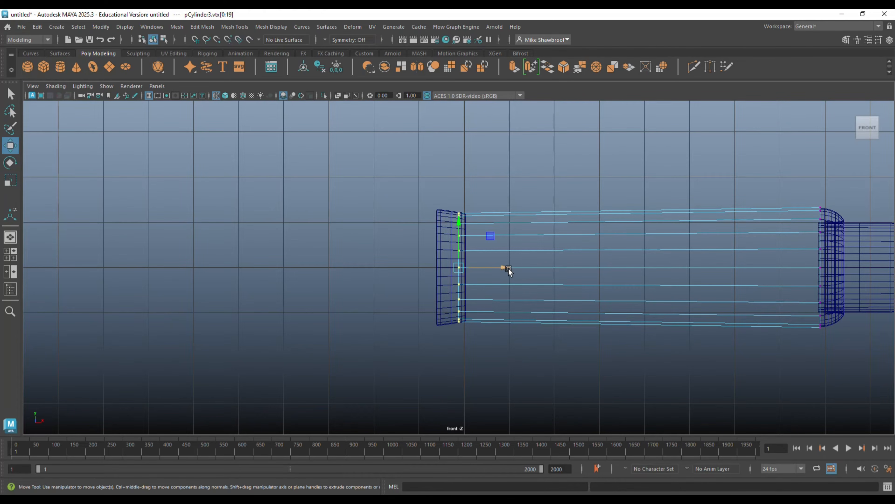
{"action": "left_click_drag", "start_coordinate": [506, 266], "coordinate": [513, 271]}
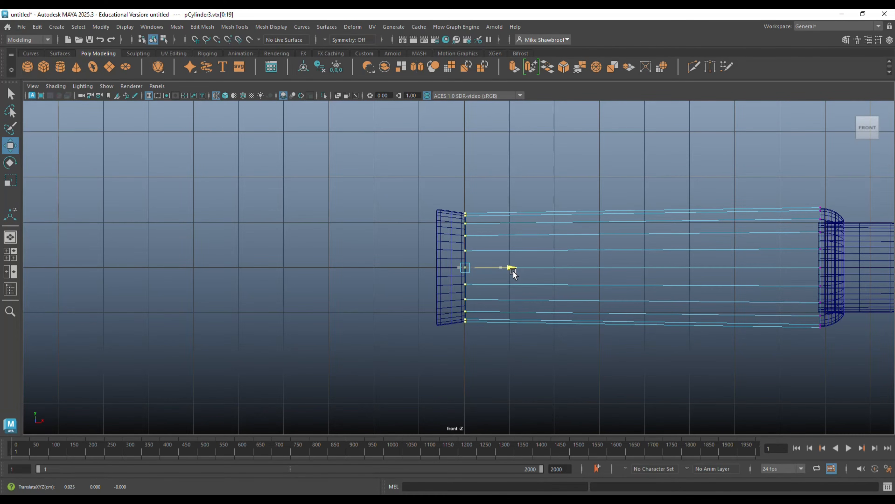
{"action": "left_click", "coordinate": [13, 255]}
{"action": "key", "text": "space"}
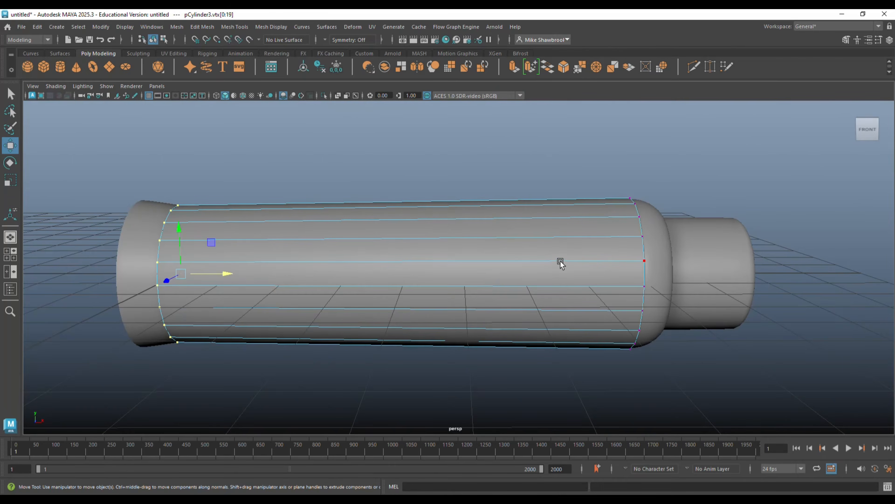
Insert 8 evenly spaced edge loops along the tube using the Insert Edge Loop tool's multiple edge loops option.
{"action": "left_click_drag", "start_coordinate": [450, 328], "coordinate": [476, 331], "text": "alt"}
{"action": "key", "text": "g"}
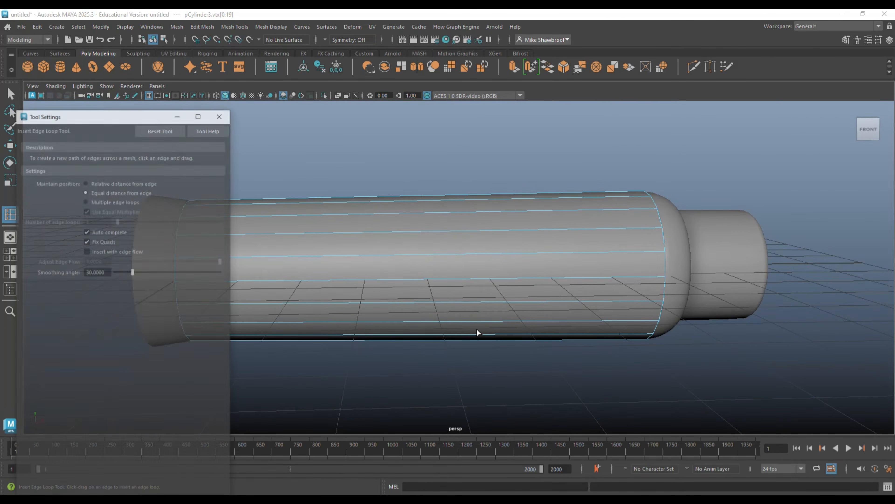
{"action": "left_click", "coordinate": [84, 201]}
{"action": "left_click", "coordinate": [95, 220]}
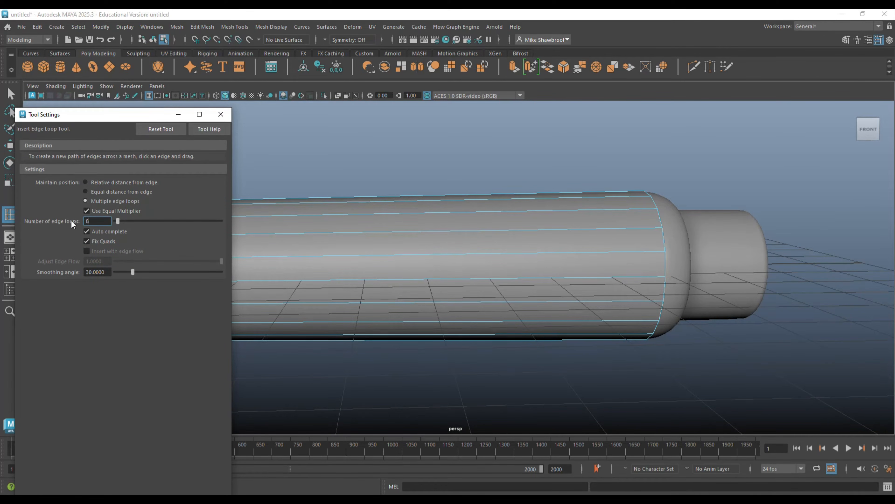
{"action": "type", "text": "8"}
{"action": "left_click", "coordinate": [415, 232]}
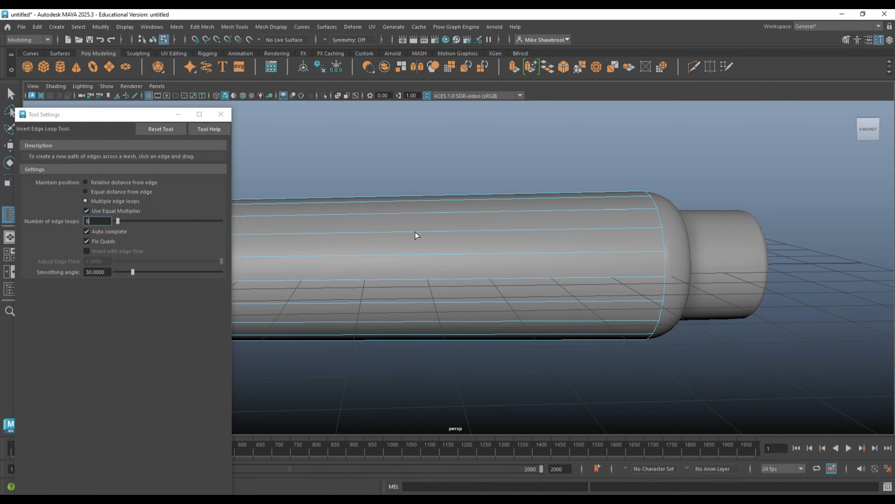
{"action": "left_click", "coordinate": [220, 114]}
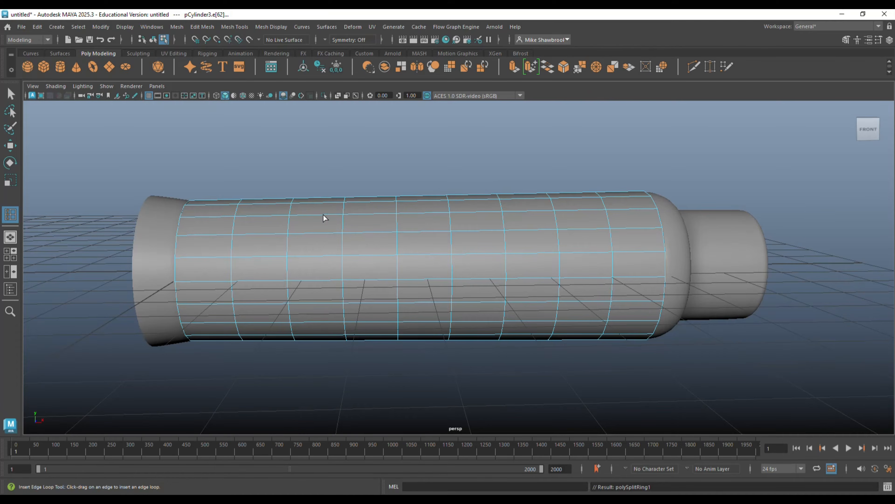
In the front view, select the tube's inserted vertex ring nearest the rim and scale it up into a slight bulge.
{"action": "left_click", "coordinate": [10, 254]}
{"action": "key", "text": "space"}
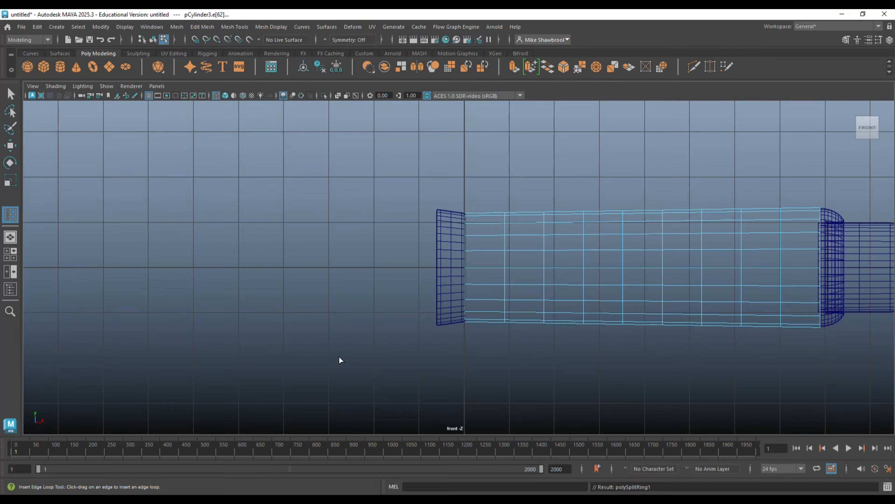
{"action": "middle_click_drag", "start_coordinate": [426, 338], "coordinate": [246, 334], "text": "alt"}
{"action": "scroll", "coordinate": [245, 333], "scroll_direction": "up", "scroll_amount": 1}
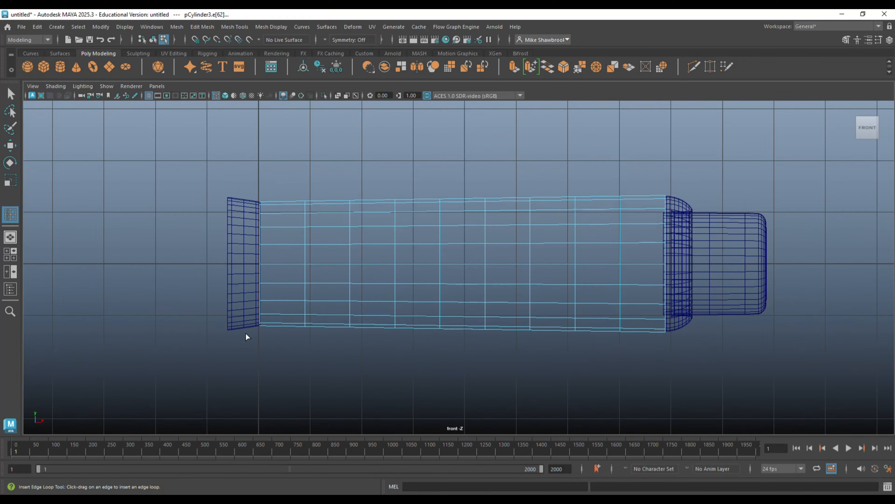
{"action": "key", "text": "q"}
{"action": "right_click_drag", "start_coordinate": [575, 172], "coordinate": [533, 169]}
{"action": "left_click_drag", "start_coordinate": [590, 173], "coordinate": [633, 410]}
{"action": "key", "text": "r"}
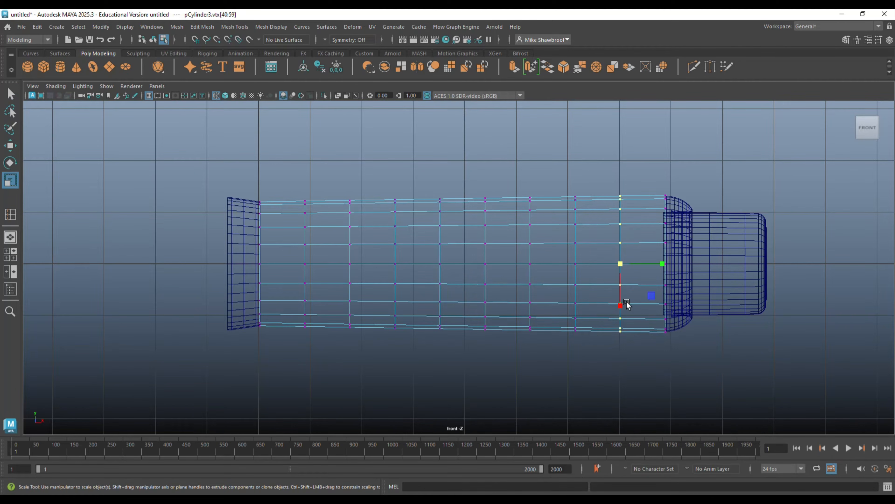
{"action": "left_click_drag", "start_coordinate": [620, 268], "coordinate": [630, 275]}
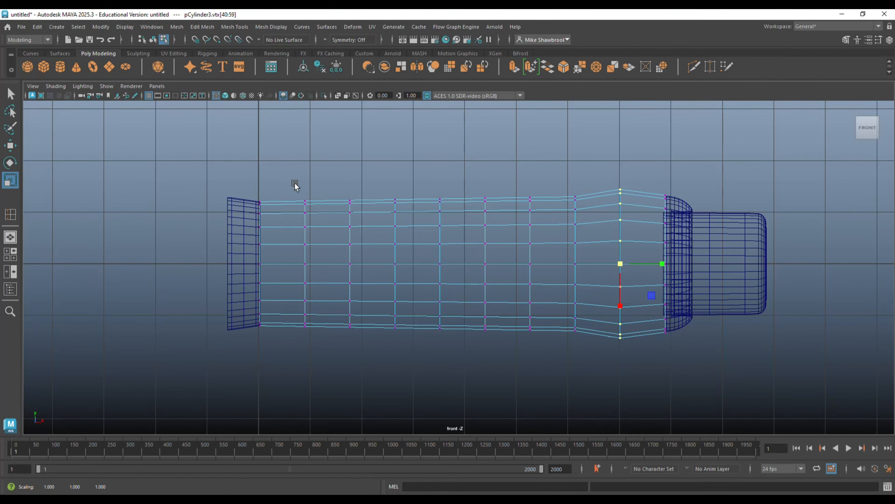
Scale down the inserted vertex ring nearest the band and scale up the second inserted ring from the rim.
{"action": "left_click_drag", "start_coordinate": [294, 181], "coordinate": [325, 392]}
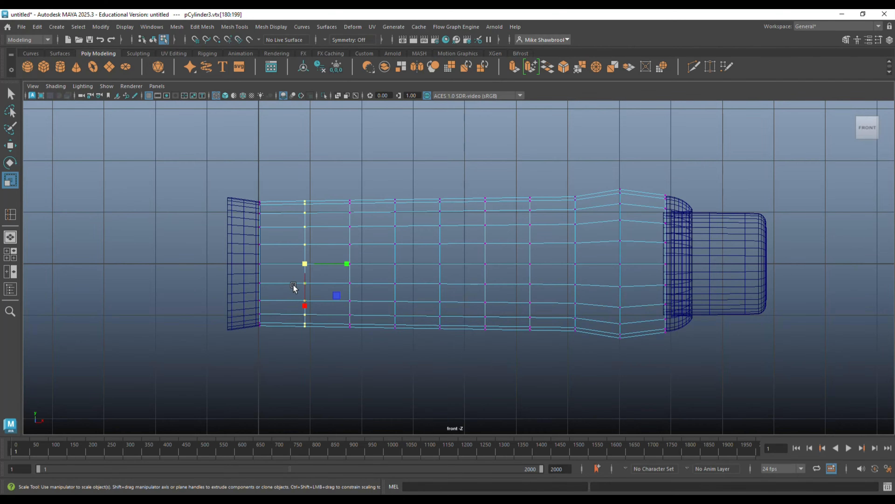
{"action": "left_click_drag", "start_coordinate": [304, 266], "coordinate": [298, 266]}
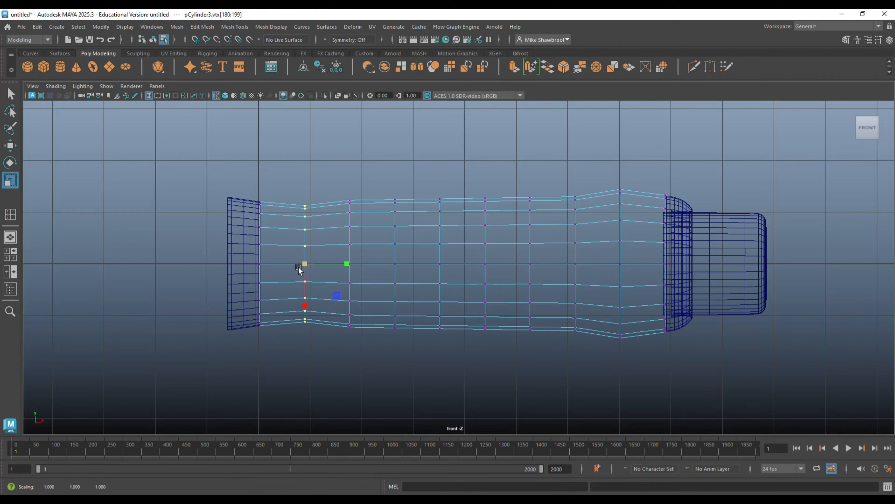
{"action": "left_click_drag", "start_coordinate": [559, 172], "coordinate": [595, 415]}
{"action": "left_click_drag", "start_coordinate": [576, 265], "coordinate": [577, 263]}
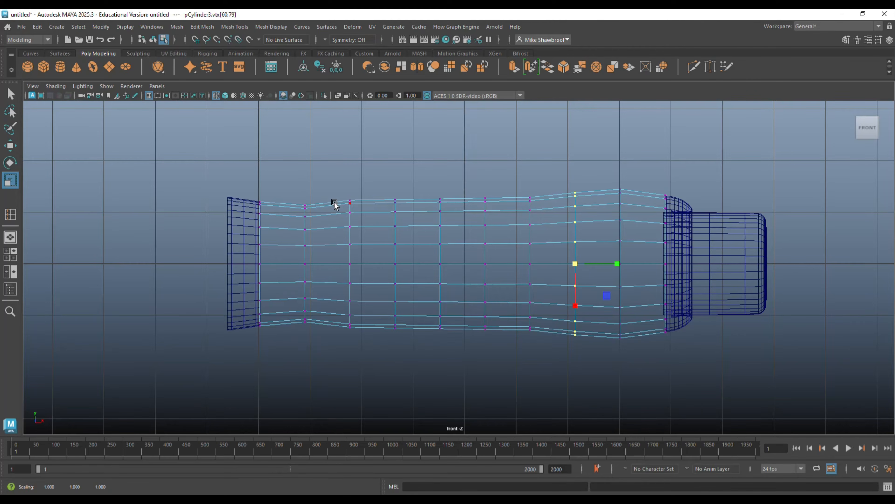
Scale down the second and third inserted vertex rings from the band to begin narrowing the tube's waist.
{"action": "left_click_drag", "start_coordinate": [323, 181], "coordinate": [366, 414]}
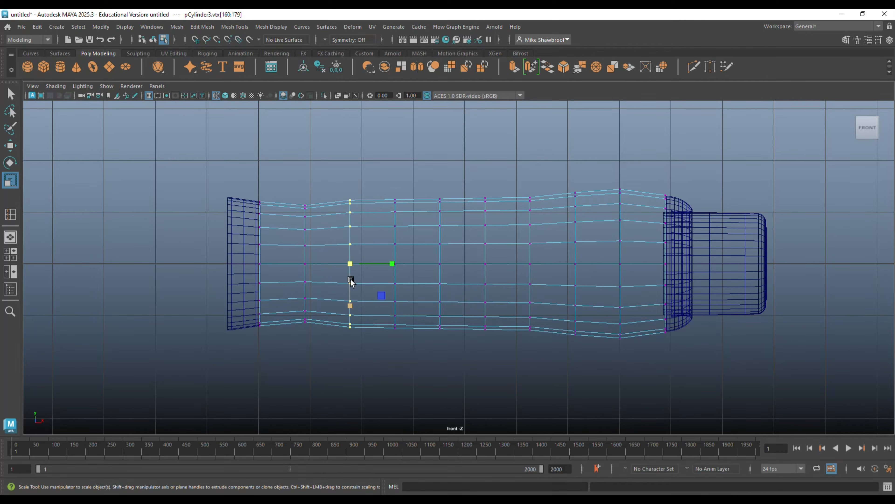
{"action": "left_click_drag", "start_coordinate": [349, 264], "coordinate": [343, 268]}
{"action": "left_click_drag", "start_coordinate": [383, 173], "coordinate": [409, 433]}
{"action": "left_click_drag", "start_coordinate": [394, 265], "coordinate": [394, 269]}
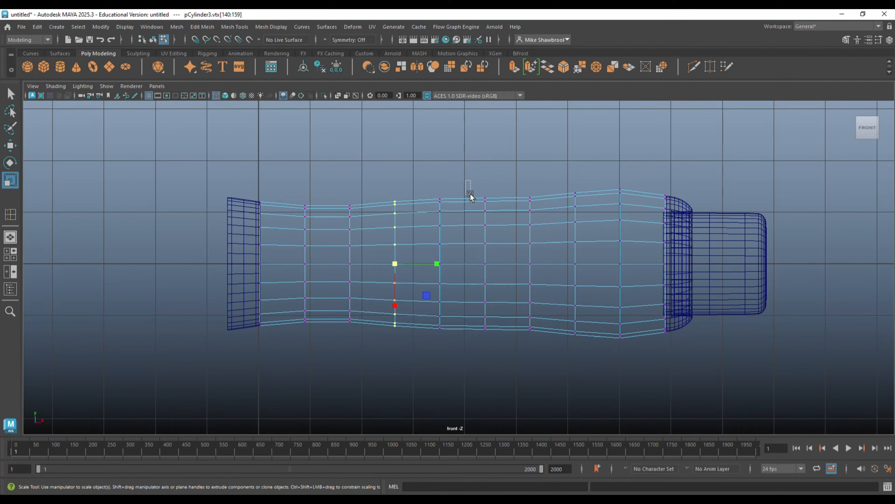
Scale down the fifth and fourth inserted vertex rings from the band to taper the middle of the tube.
{"action": "left_click_drag", "start_coordinate": [465, 180], "coordinate": [507, 405]}
{"action": "left_click_drag", "start_coordinate": [484, 265], "coordinate": [480, 266]}
{"action": "left_click_drag", "start_coordinate": [424, 170], "coordinate": [455, 397]}
{"action": "left_click_drag", "start_coordinate": [441, 263], "coordinate": [434, 273]}
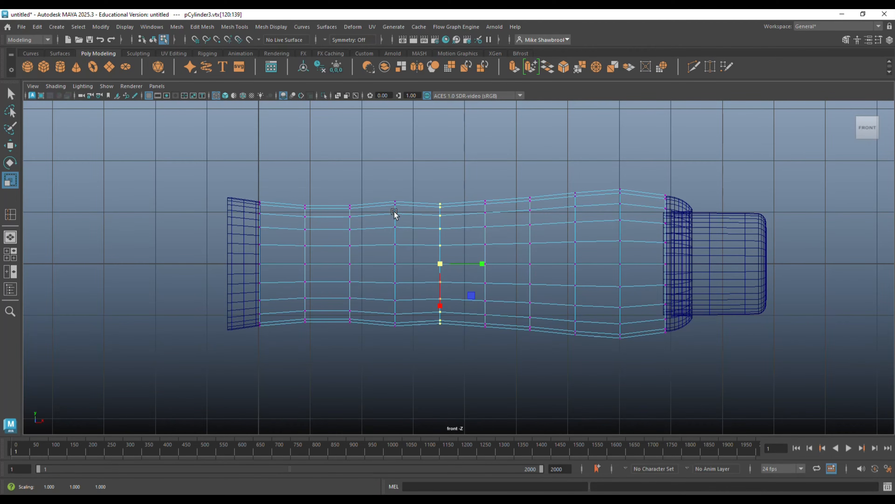
Narrow the third and second inserted vertex rings from the band further, forming a smooth waist in the tube.
{"action": "left_click_drag", "start_coordinate": [379, 175], "coordinate": [413, 395]}
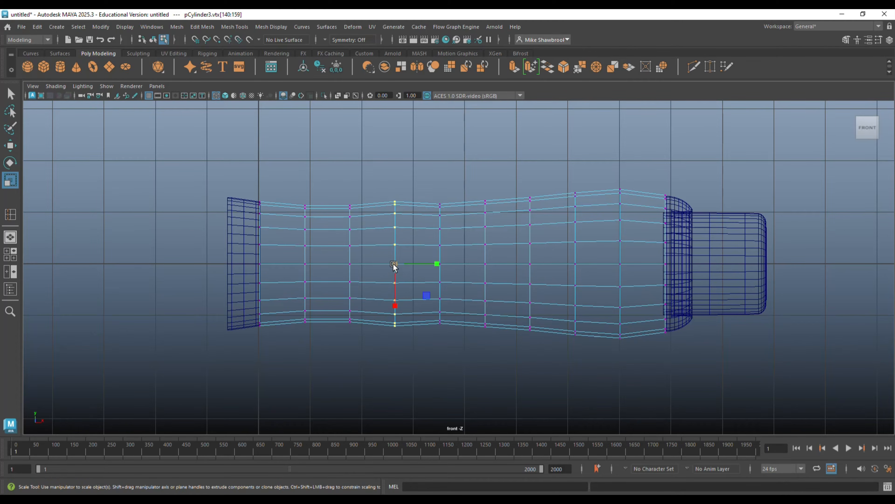
{"action": "left_click_drag", "start_coordinate": [394, 264], "coordinate": [380, 276]}
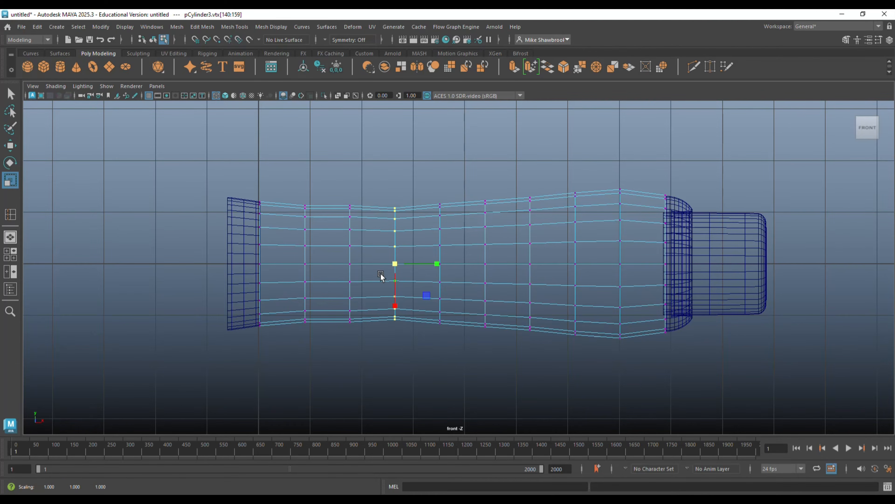
{"action": "left_click_drag", "start_coordinate": [320, 174], "coordinate": [372, 392]}
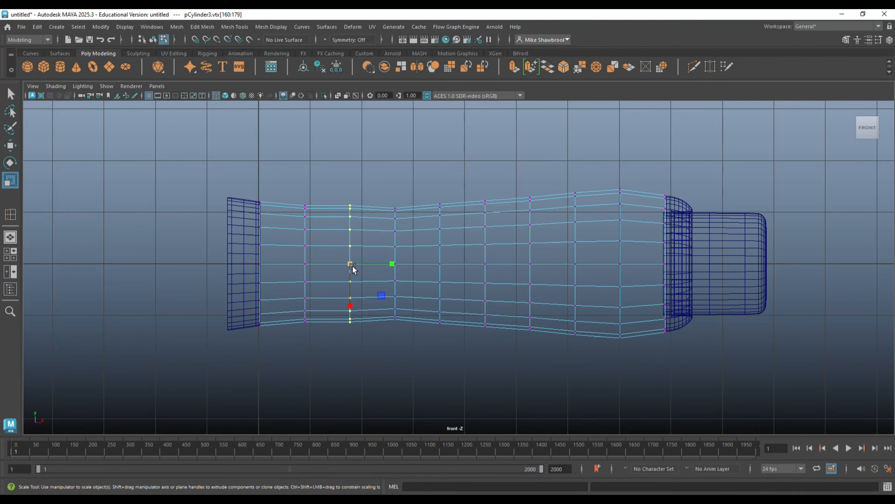
{"action": "left_click_drag", "start_coordinate": [351, 265], "coordinate": [350, 266]}
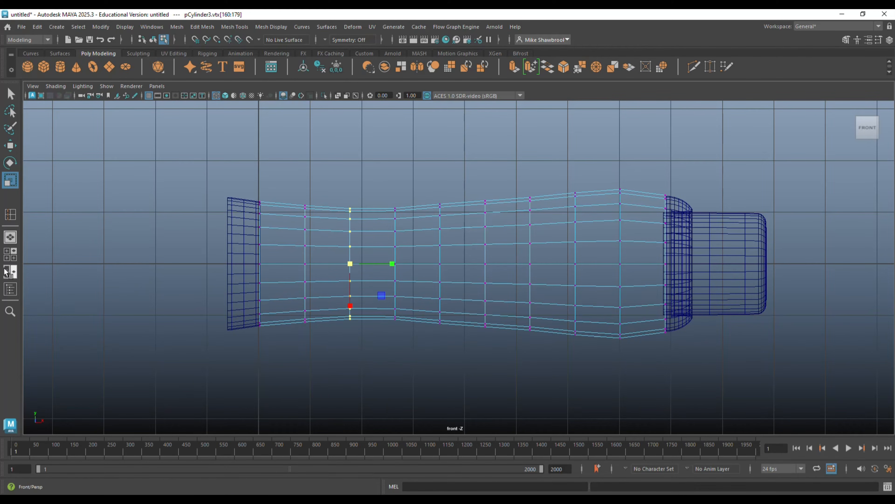
Return the shaped tube to object mode in the perspective view and move it up along Y, clear of the band and rim.
{"action": "left_click", "coordinate": [10, 254]}
{"action": "key", "text": "space"}
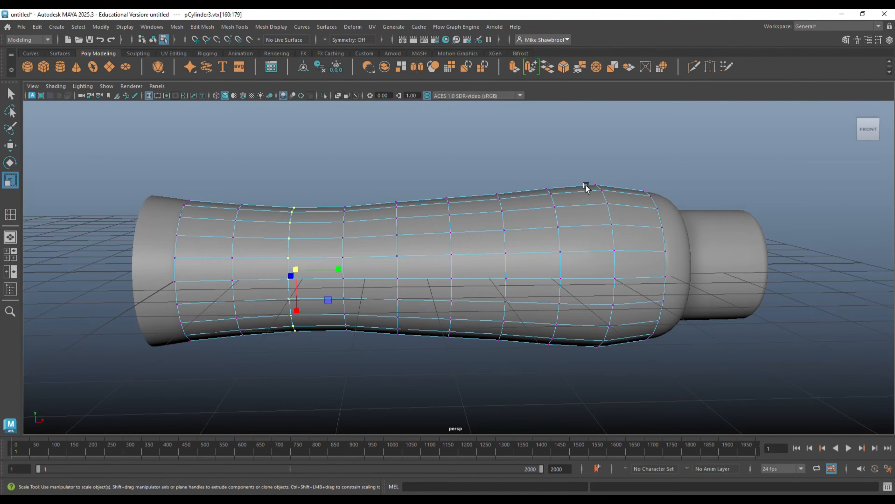
{"action": "mouse_move", "coordinate": [535, 298]}
{"action": "left_mouse_down", "text": "alt"}
{"action": "mouse_move", "coordinate": [542, 303]}
{"action": "mouse_move", "coordinate": [534, 312]}
{"action": "left_mouse_up", "text": "alt"}
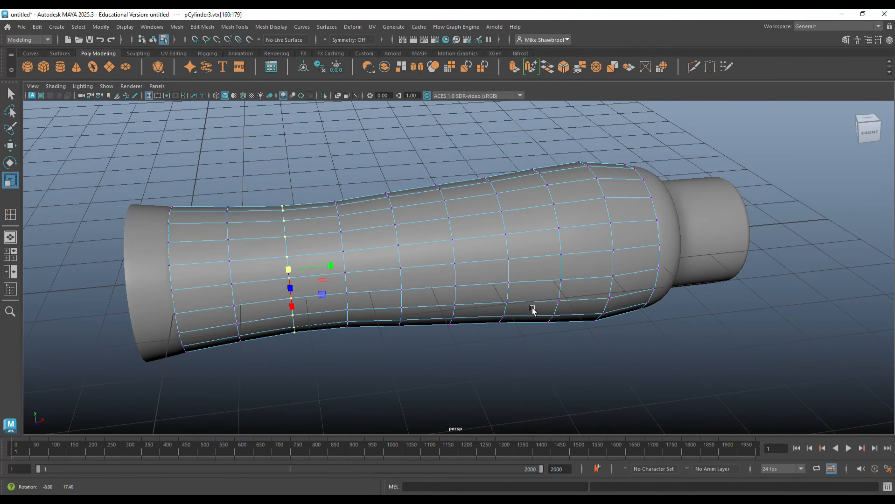
{"action": "right_click_drag", "start_coordinate": [556, 195], "coordinate": [596, 183]}
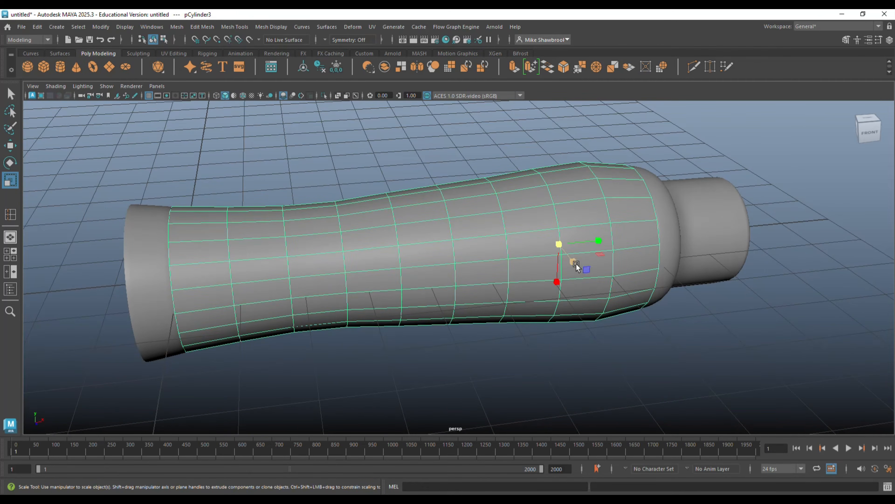
{"action": "left_click_drag", "start_coordinate": [576, 267], "coordinate": [580, 264], "text": "alt"}
{"action": "left_click_drag", "start_coordinate": [627, 349], "coordinate": [612, 337], "text": "alt"}
{"action": "middle_click_drag", "start_coordinate": [560, 344], "coordinate": [596, 356], "text": "alt"}
{"action": "scroll", "coordinate": [579, 355], "scroll_direction": "down", "scroll_amount": 3}
{"action": "key", "text": "w"}
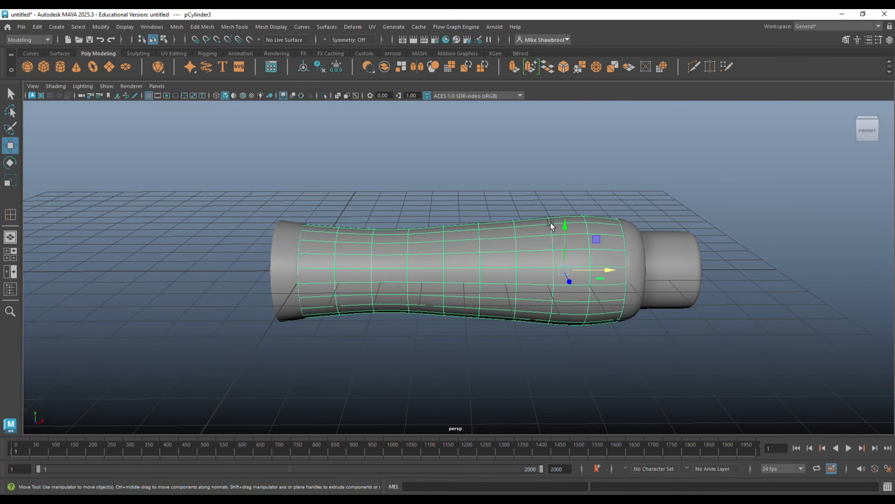
{"action": "left_click_drag", "start_coordinate": [565, 226], "coordinate": [568, 102]}
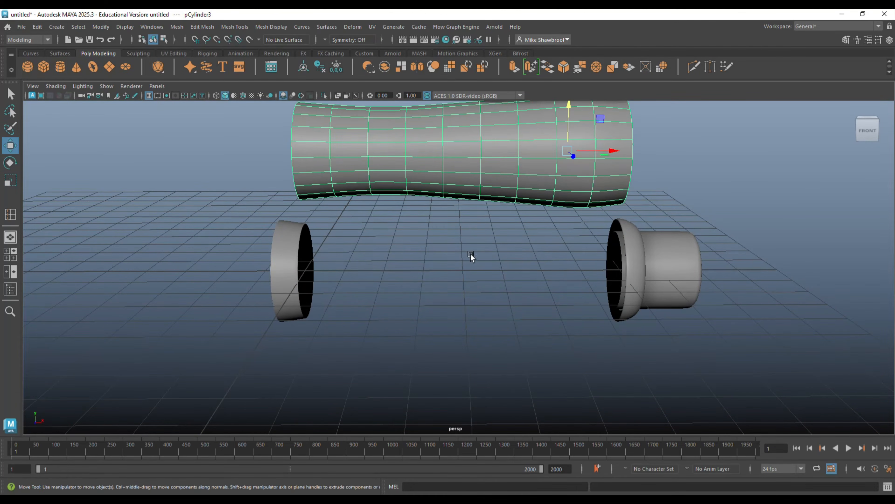
Extrude the tube's open border edge at the band end and scale it slightly inward to give the wall thickness.
{"action": "left_click_drag", "start_coordinate": [403, 317], "coordinate": [540, 417], "text": "alt"}
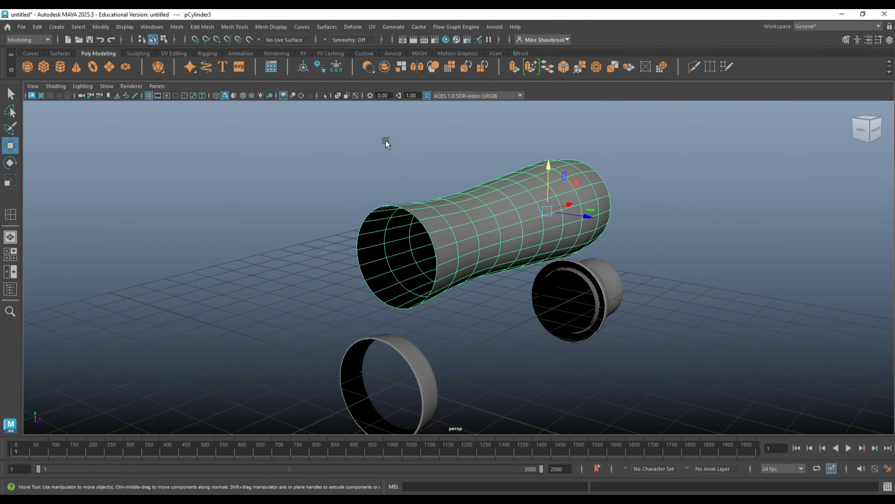
{"action": "right_click_drag", "start_coordinate": [386, 141], "coordinate": [375, 119]}
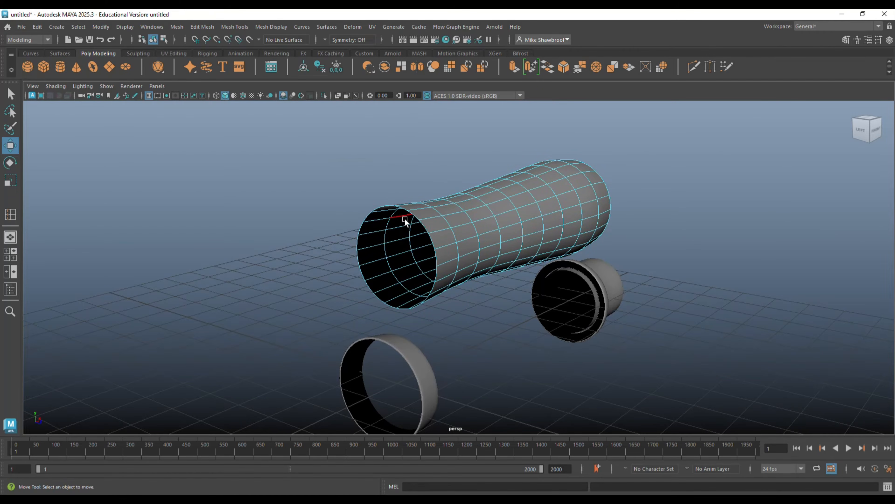
{"action": "left_click", "coordinate": [419, 216]}
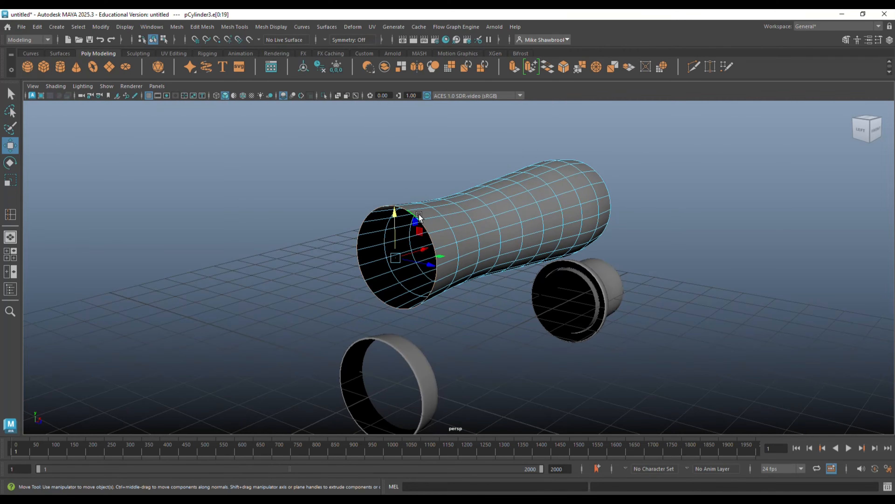
{"action": "key", "text": "ctrl+e"}
{"action": "key", "text": "r"}
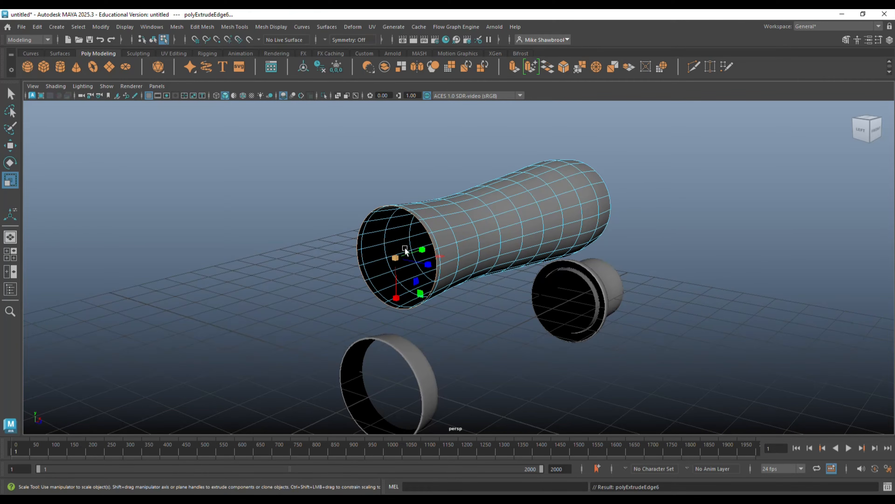
{"action": "left_click_drag", "start_coordinate": [395, 260], "coordinate": [391, 265]}
{"action": "key", "text": "1"}
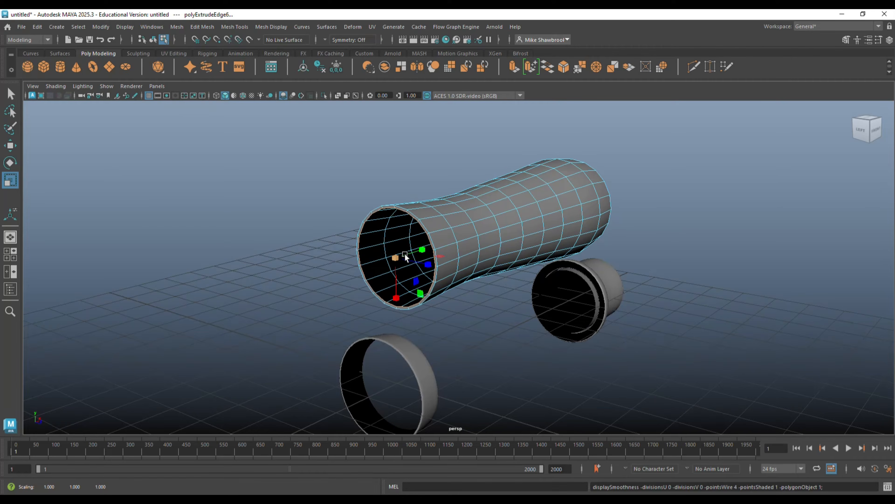
{"action": "left_click_drag", "start_coordinate": [399, 256], "coordinate": [397, 259]}
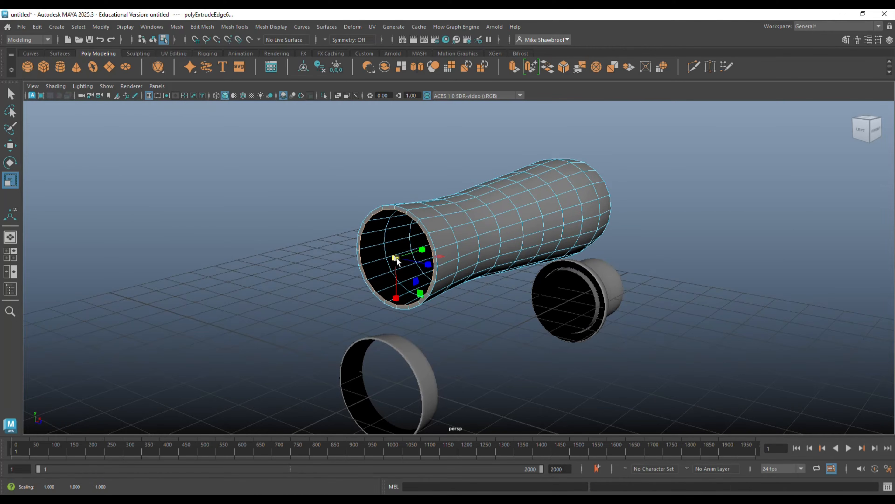
Extrude the tube's open border edge at the rim end and scale it slightly inward to match the wall thickness.
{"action": "left_click_drag", "start_coordinate": [501, 312], "coordinate": [472, 326], "text": "alt"}
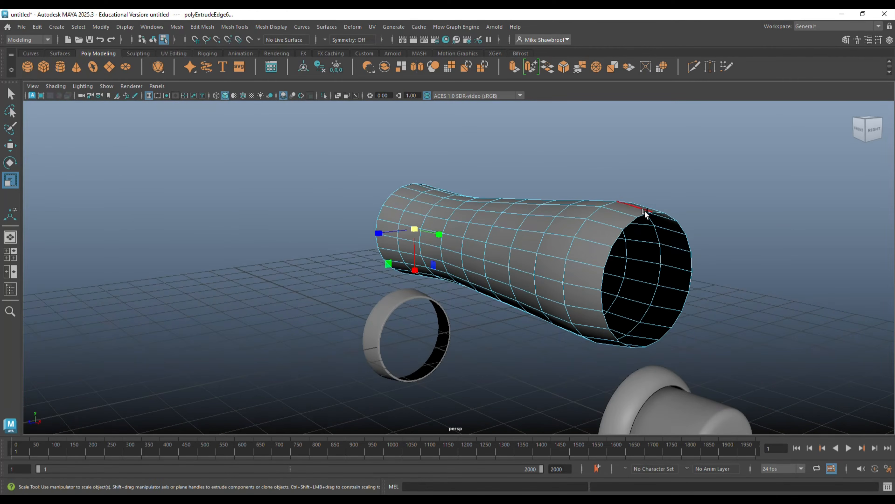
{"action": "double_click", "coordinate": [645, 213]}
{"action": "key", "text": "ctrl+e"}
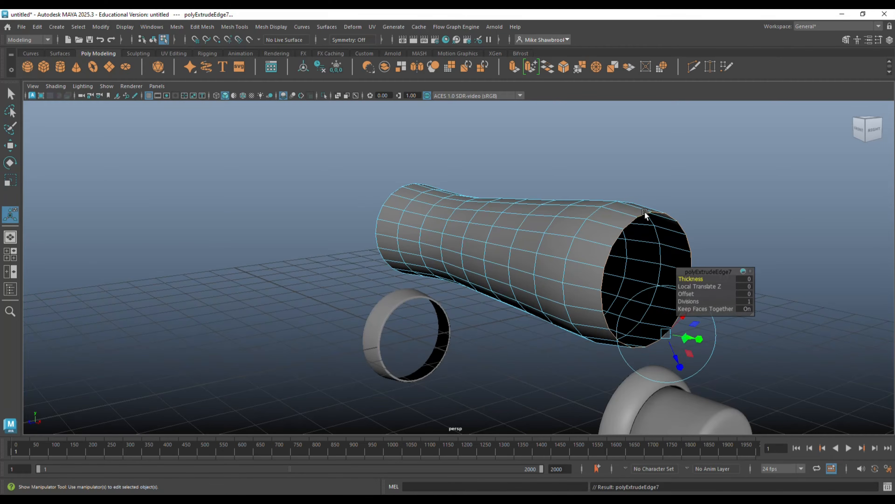
{"action": "key", "text": "r"}
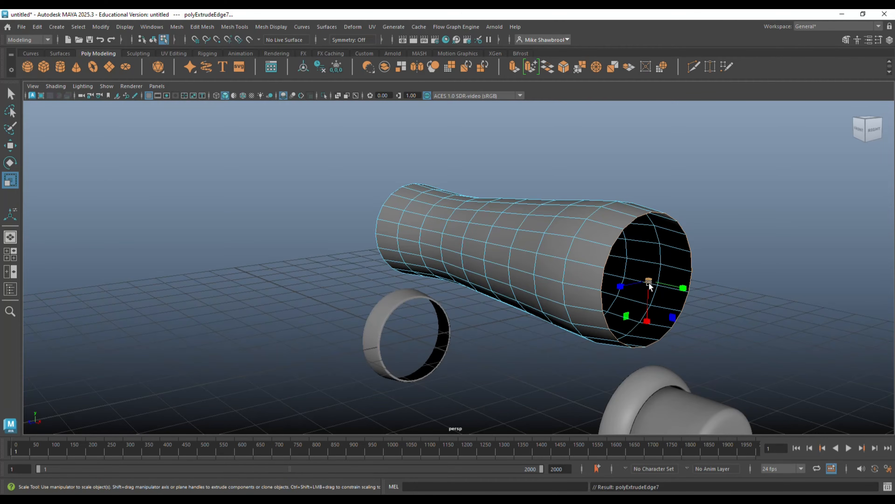
{"action": "left_click_drag", "start_coordinate": [649, 280], "coordinate": [643, 286]}
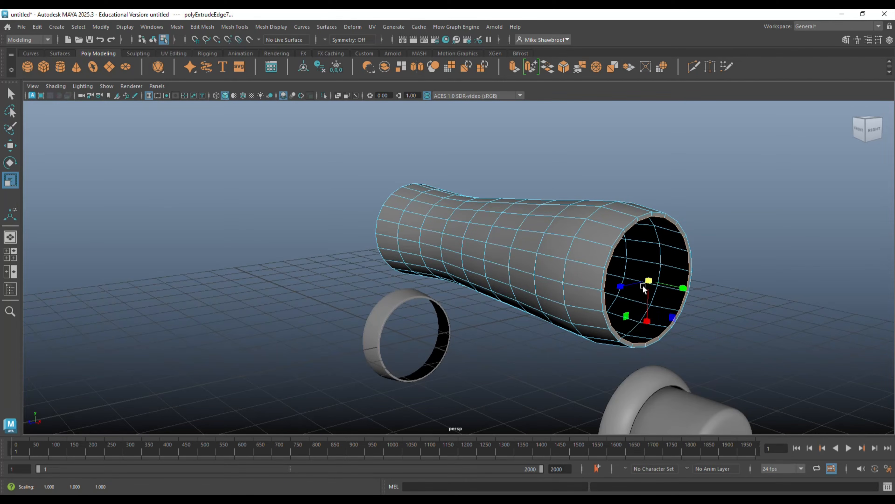
{"action": "key", "text": "q"}
Bevel the outer edge loops at the tube's two ends with a fraction of 0.2.
{"action": "right_click_drag", "start_coordinate": [652, 210], "coordinate": [656, 189]}
{"action": "left_click_drag", "start_coordinate": [641, 216], "coordinate": [418, 251], "text": "alt"}
{"action": "double_click", "coordinate": [396, 234], "text": "shift"}
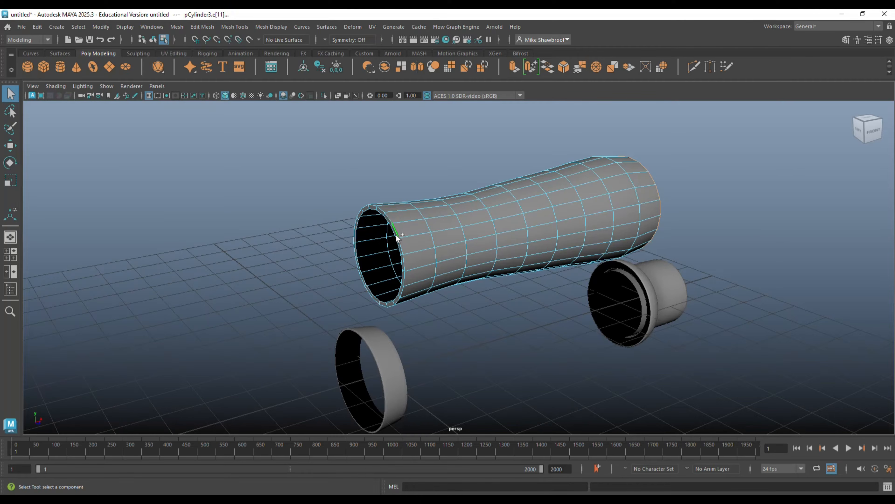
{"action": "key", "text": "ctrl+b"}
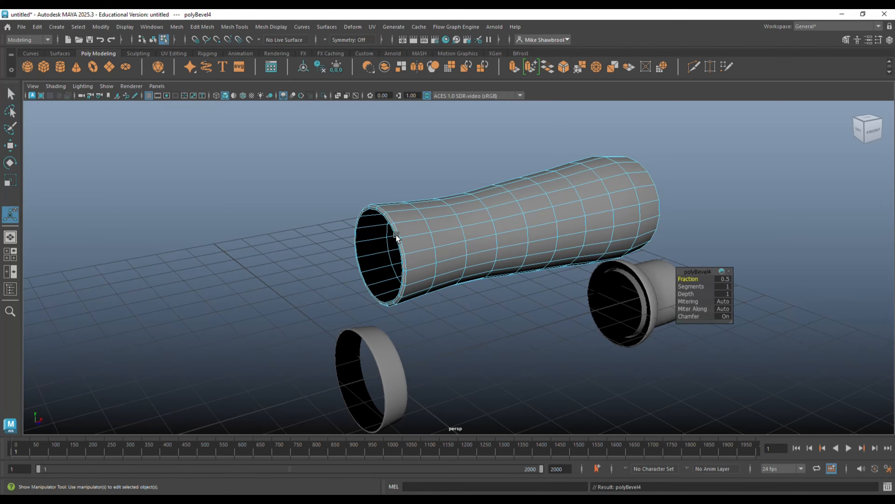
{"action": "left_click", "coordinate": [723, 279]}
{"action": "type", "text": "0.2"}
{"action": "key", "text": "Return"}
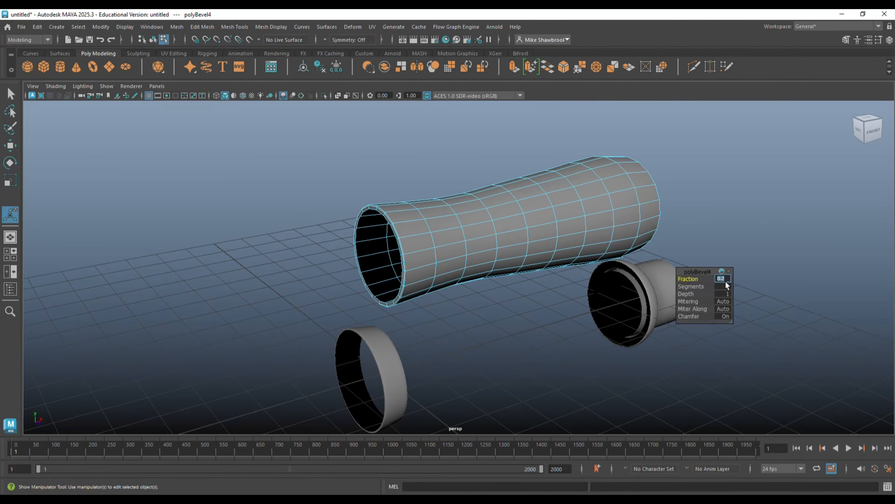
{"action": "left_click", "coordinate": [554, 321]}
Return the tube to object mode and apply Smooth with one division.
{"action": "right_click_drag", "start_coordinate": [591, 199], "coordinate": [622, 188]}
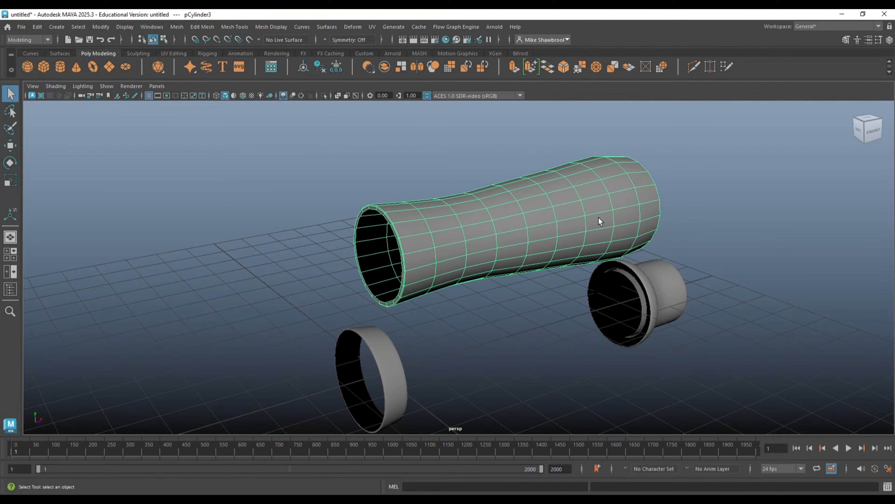
{"action": "left_click", "coordinate": [178, 27]}
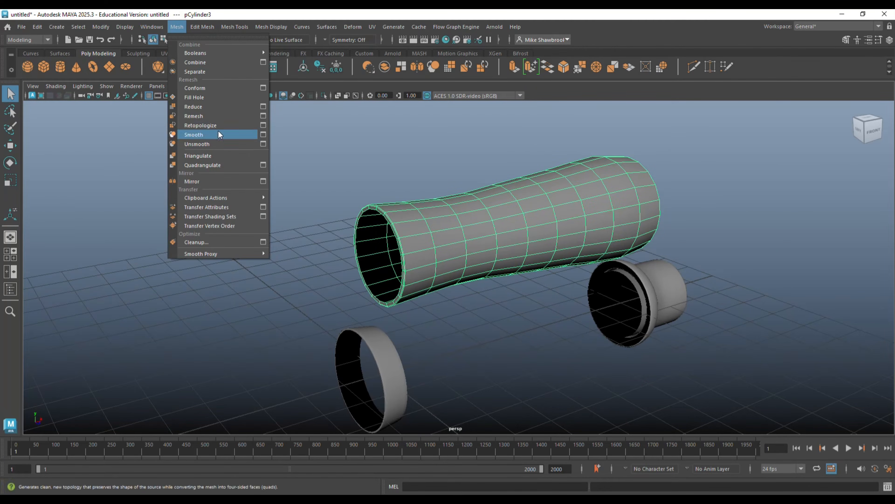
{"action": "left_click", "coordinate": [193, 134]}
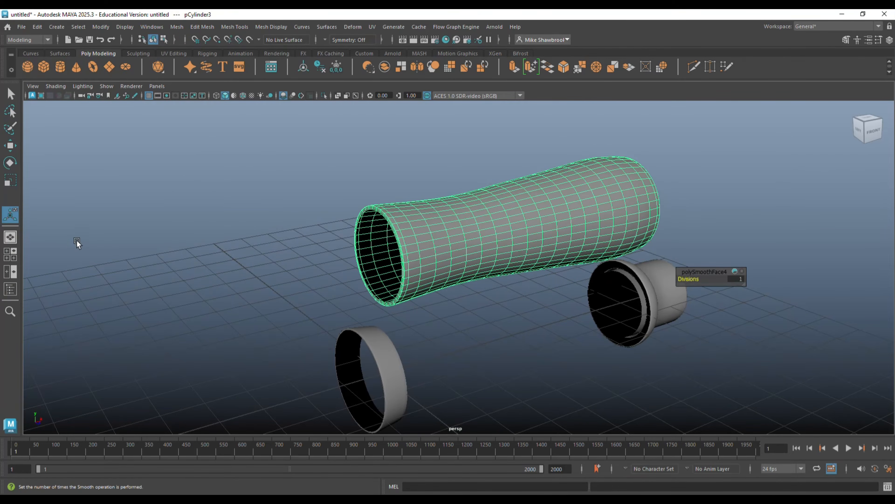
In the front view, move the tube down along Y with grid snapping, back in line between the band and the rim.
{"action": "left_click", "coordinate": [10, 253]}
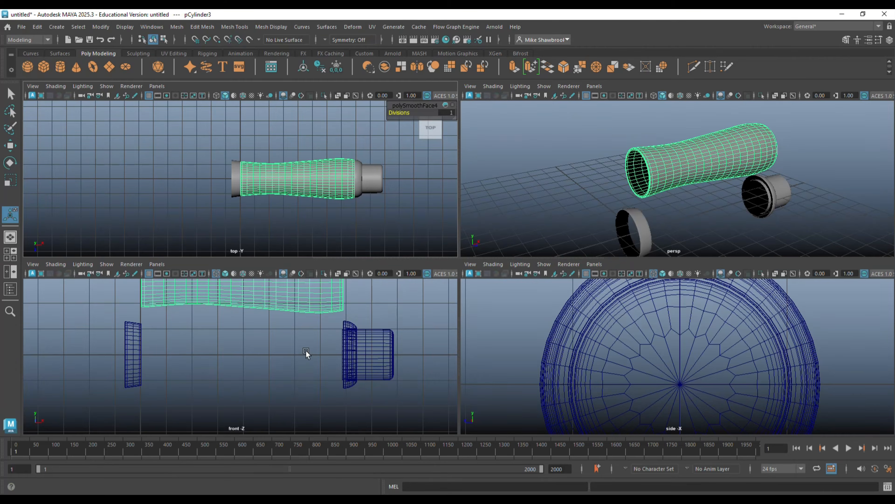
{"action": "key", "text": "space"}
{"action": "key", "text": "w"}
{"action": "scroll", "coordinate": [432, 340], "scroll_direction": "down", "scroll_amount": 5}
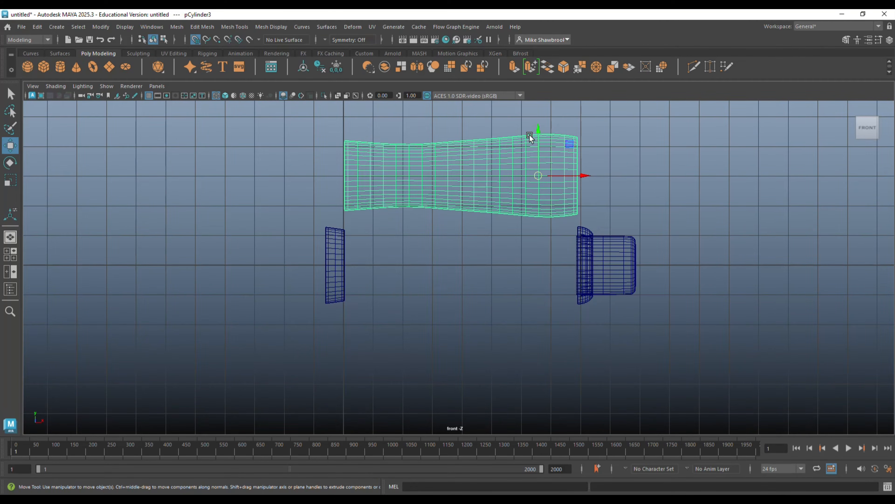
{"action": "left_click_drag", "start_coordinate": [536, 131], "coordinate": [540, 264]}
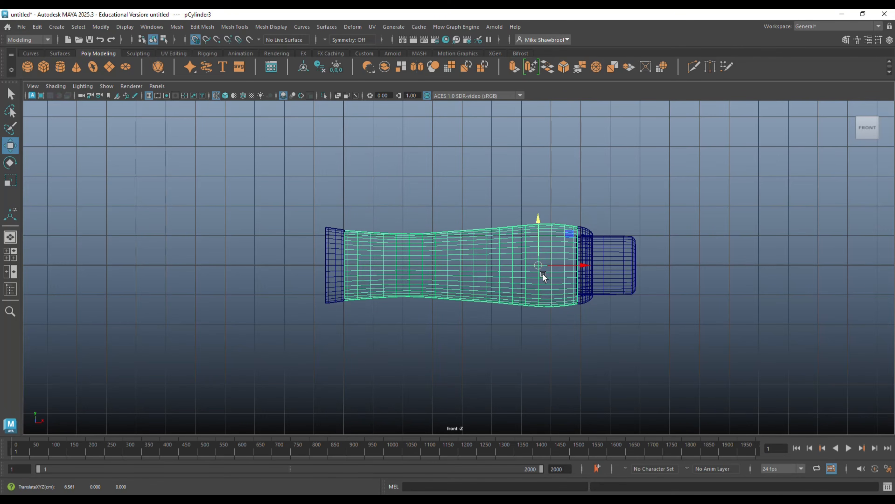
Examine the assembled tube, band and rim in the perspective view, checking the joints and the overall profile.
{"action": "left_click", "coordinate": [10, 254]}
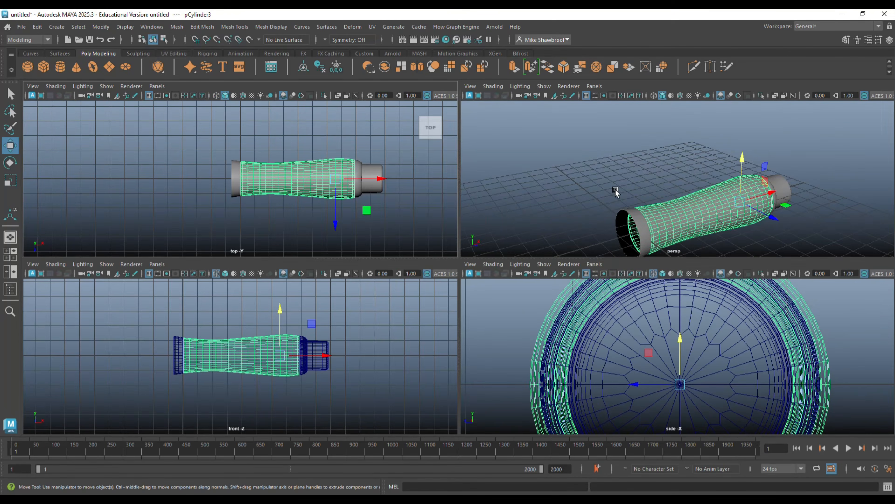
{"action": "key", "text": "space"}
{"action": "left_click", "coordinate": [562, 210]}
{"action": "left_click_drag", "start_coordinate": [563, 210], "coordinate": [482, 225], "text": "alt"}
{"action": "right_click_drag", "start_coordinate": [483, 228], "coordinate": [531, 280], "text": "alt"}
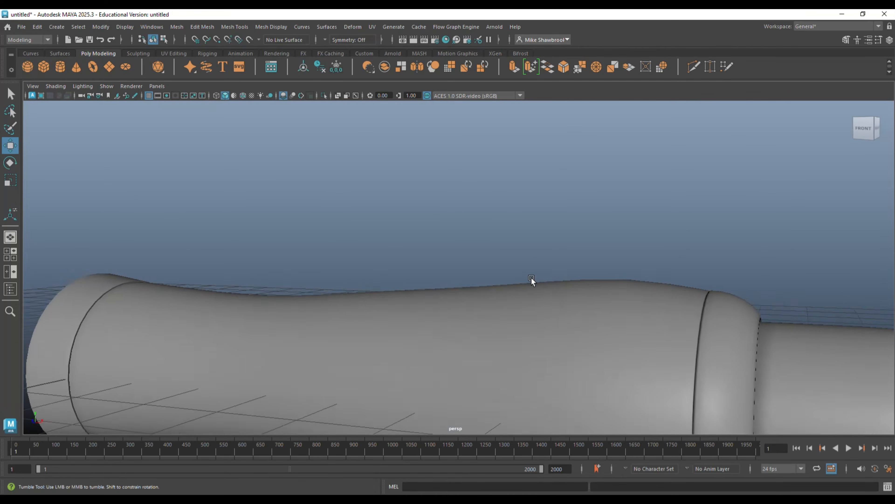
{"action": "mouse_move", "coordinate": [532, 280]}
{"action": "left_mouse_down", "text": "alt"}
{"action": "mouse_move", "coordinate": [527, 286]}
{"action": "mouse_move", "coordinate": [545, 280]}
{"action": "left_mouse_up", "text": "alt"}
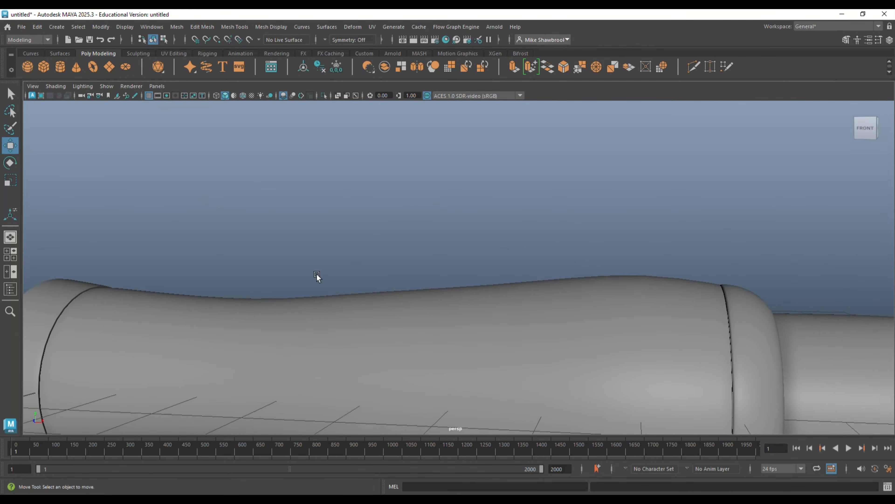
{"action": "left_click_drag", "start_coordinate": [317, 274], "coordinate": [612, 269], "text": "alt"}
{"action": "scroll", "coordinate": [612, 270], "scroll_direction": "down", "scroll_amount": 5}
{"action": "scroll", "coordinate": [612, 270], "scroll_direction": "down", "scroll_amount": 5}
{"action": "mouse_move", "coordinate": [620, 308]}
{"action": "middle_mouse_down", "text": "alt"}
{"action": "mouse_move", "coordinate": [579, 304]}
{"action": "mouse_move", "coordinate": [630, 300]}
{"action": "middle_mouse_up", "text": "alt"}
{"action": "scroll", "coordinate": [630, 301], "scroll_direction": "down", "scroll_amount": 3}
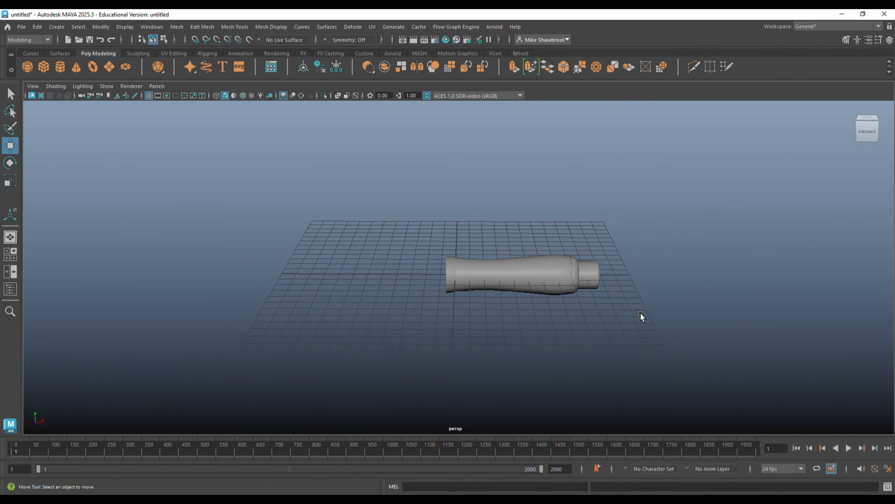
{"action": "scroll", "coordinate": [641, 313], "scroll_direction": "up", "scroll_amount": 3}
{"action": "scroll", "coordinate": [641, 313], "scroll_direction": "down", "scroll_amount": 2}
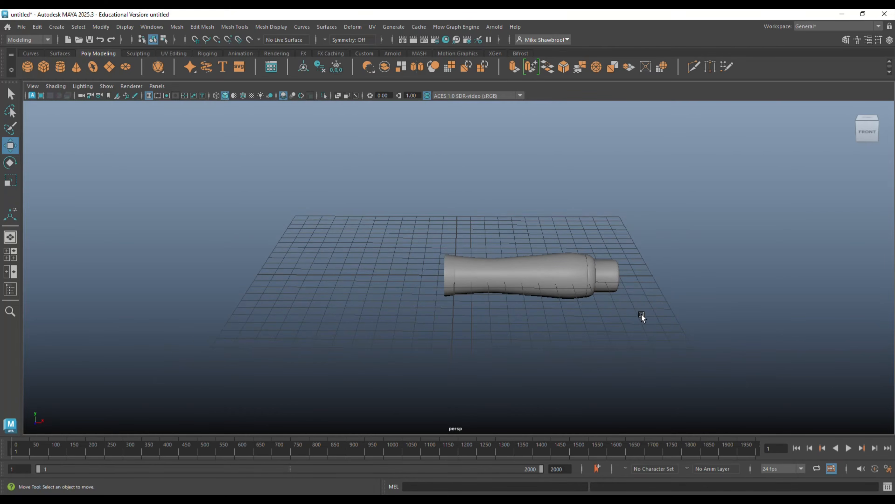
{"action": "scroll", "coordinate": [641, 314], "scroll_direction": "up", "scroll_amount": 3}
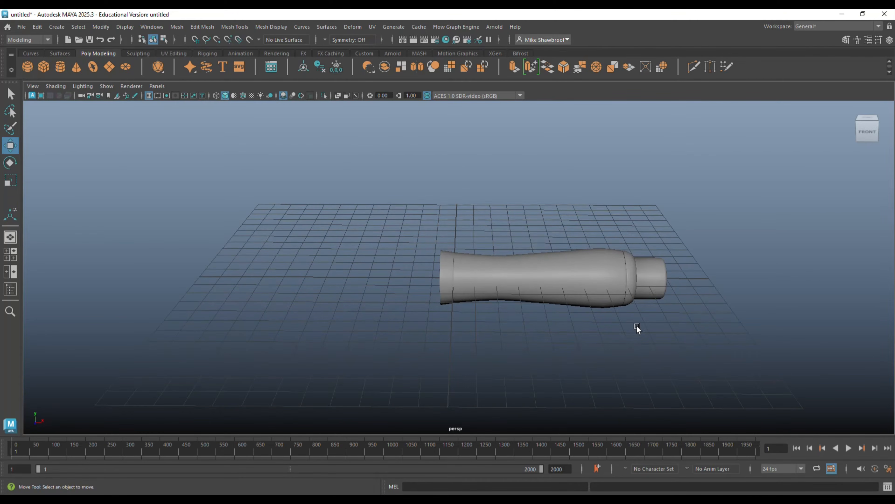
{"action": "left_click_drag", "start_coordinate": [637, 325], "coordinate": [618, 325], "text": "alt"}
{"action": "middle_click_drag", "start_coordinate": [618, 325], "coordinate": [637, 315], "text": "alt"}
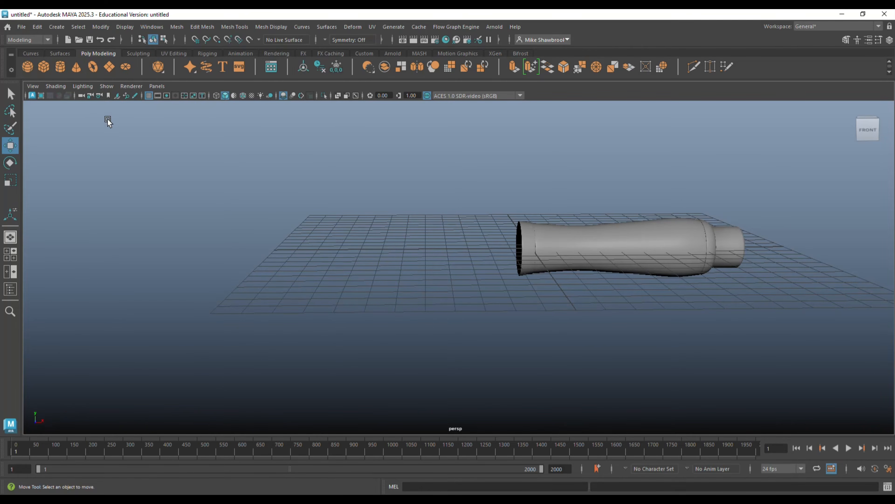
Create a polygon cylinder, rotate it 90 degrees about Z, and move it along X well clear of the band end.
{"action": "left_click", "coordinate": [61, 68]}
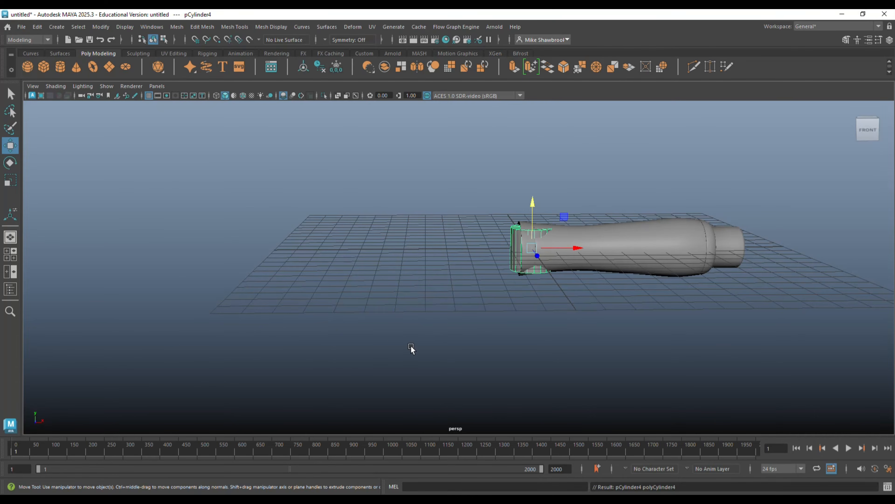
{"action": "key", "text": "e"}
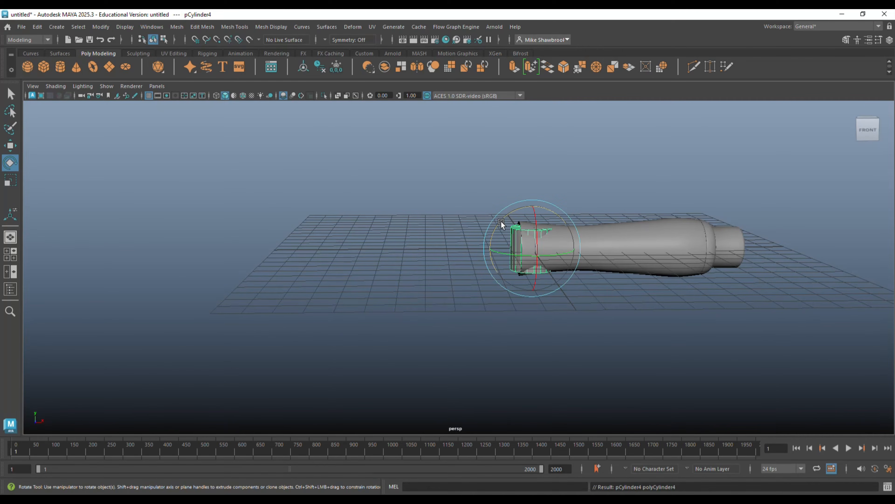
{"action": "left_click_drag", "start_coordinate": [500, 226], "coordinate": [485, 283]}
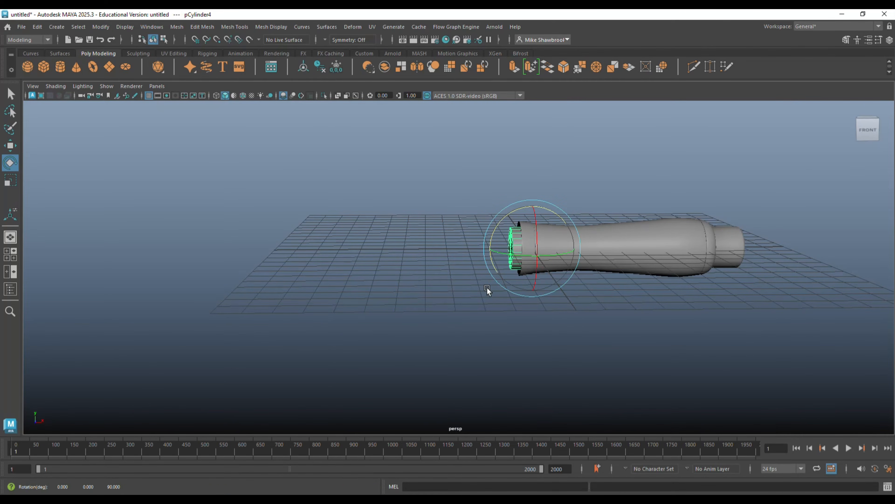
{"action": "key", "text": "w"}
{"action": "left_click_drag", "start_coordinate": [576, 248], "coordinate": [346, 269]}
Delete the cap faces of the new cylinder, leaving an open tube.
{"action": "left_click_drag", "start_coordinate": [331, 298], "coordinate": [454, 244], "text": "alt"}
{"action": "right_click_drag", "start_coordinate": [502, 170], "coordinate": [502, 195]}
{"action": "mouse_move", "coordinate": [503, 207]}
{"action": "left_mouse_down", "text": "alt"}
{"action": "mouse_move", "coordinate": [495, 200]}
{"action": "mouse_move", "coordinate": [488, 208]}
{"action": "left_mouse_up", "text": "alt"}
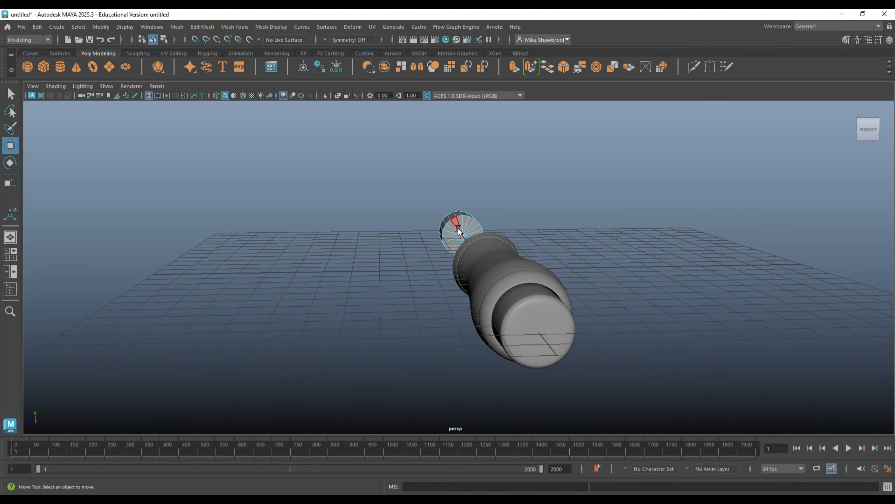
{"action": "double_click", "coordinate": [470, 241]}
{"action": "key", "text": "Delete"}
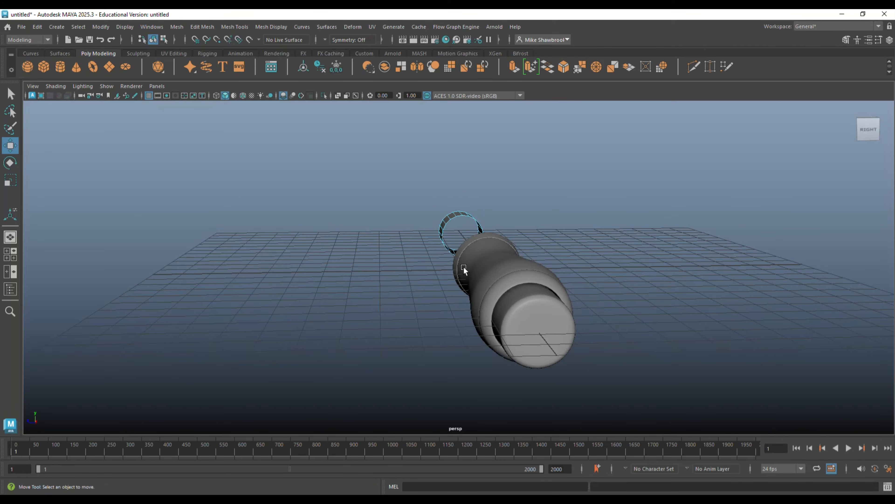
{"action": "left_click_drag", "start_coordinate": [343, 278], "coordinate": [476, 292], "text": "alt"}
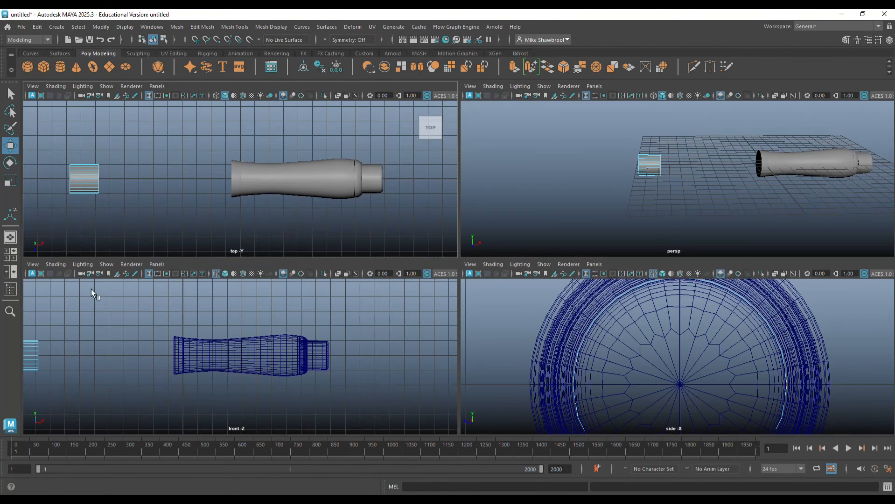
In the front view, scale down the new cylinder's vertex ring farthest from the band to form a narrow taper.
{"action": "left_click", "coordinate": [10, 254]}
{"action": "key", "text": "space"}
{"action": "scroll", "coordinate": [300, 377], "scroll_direction": "down", "scroll_amount": 3}
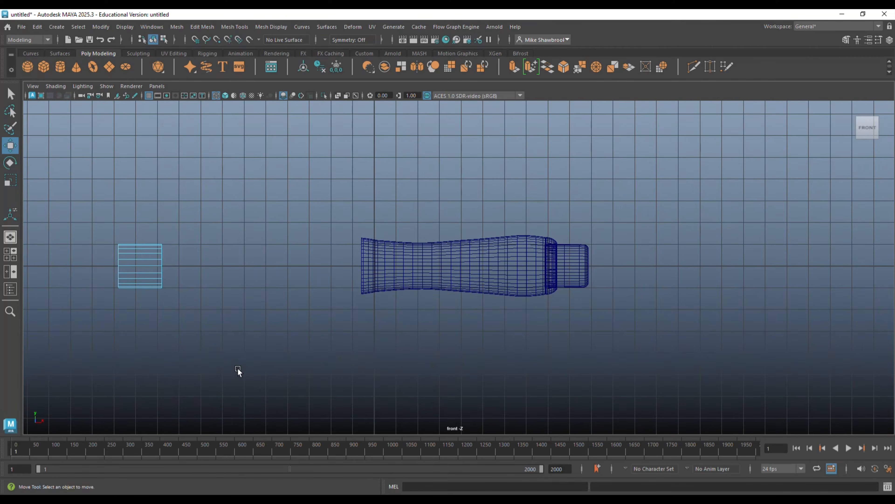
{"action": "middle_click_drag", "start_coordinate": [238, 371], "coordinate": [492, 363], "text": "alt"}
{"action": "right_click_drag", "start_coordinate": [388, 196], "coordinate": [341, 196]}
{"action": "left_click_drag", "start_coordinate": [309, 213], "coordinate": [370, 349]}
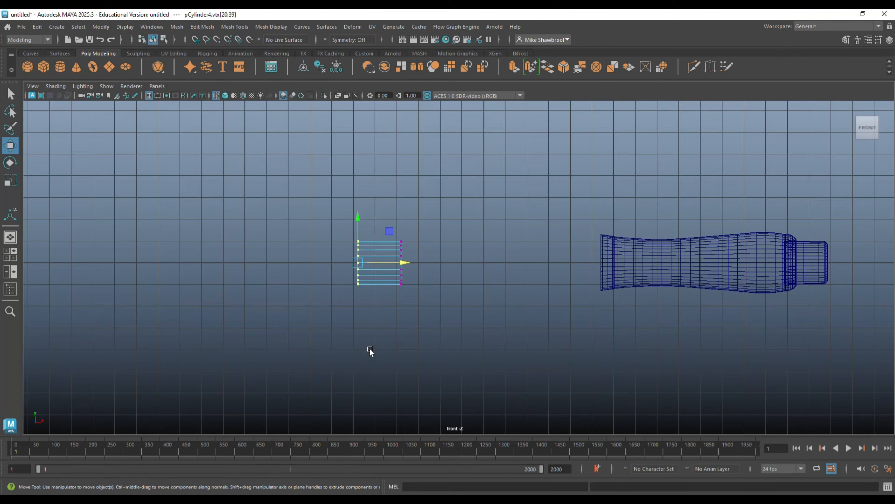
{"action": "key", "text": "r"}
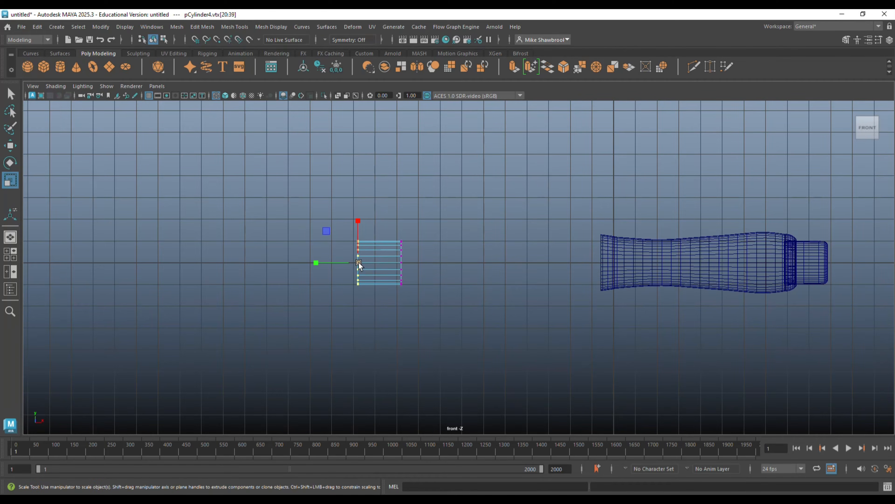
{"action": "left_click_drag", "start_coordinate": [359, 263], "coordinate": [336, 271]}
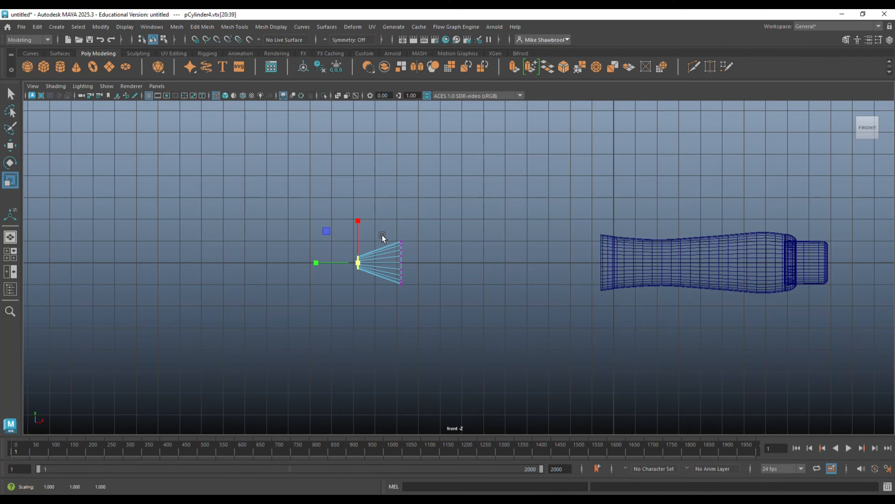
Move the cone's wide-end vertices along X toward the band to lengthen it, and return it to object mode.
{"action": "left_click_drag", "start_coordinate": [382, 234], "coordinate": [413, 348]}
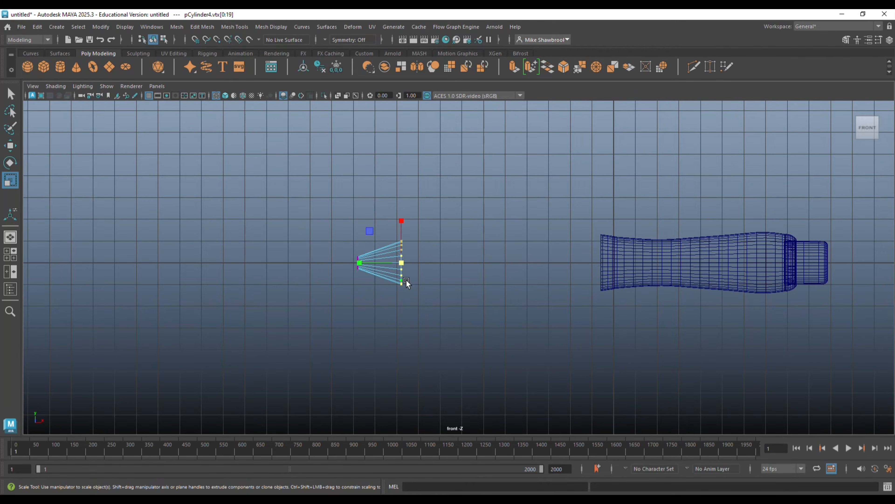
{"action": "key", "text": "w"}
{"action": "left_click_drag", "start_coordinate": [445, 263], "coordinate": [456, 264]}
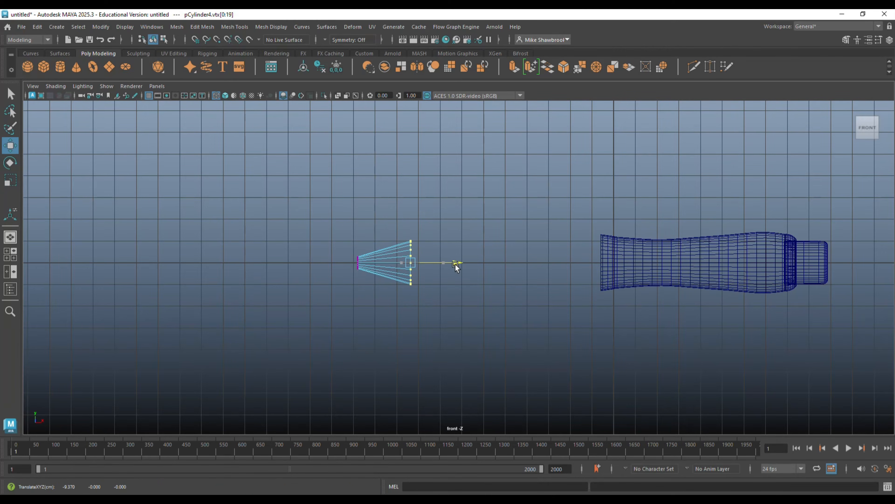
{"action": "right_click", "coordinate": [392, 261]}
{"action": "left_click", "coordinate": [423, 215]}
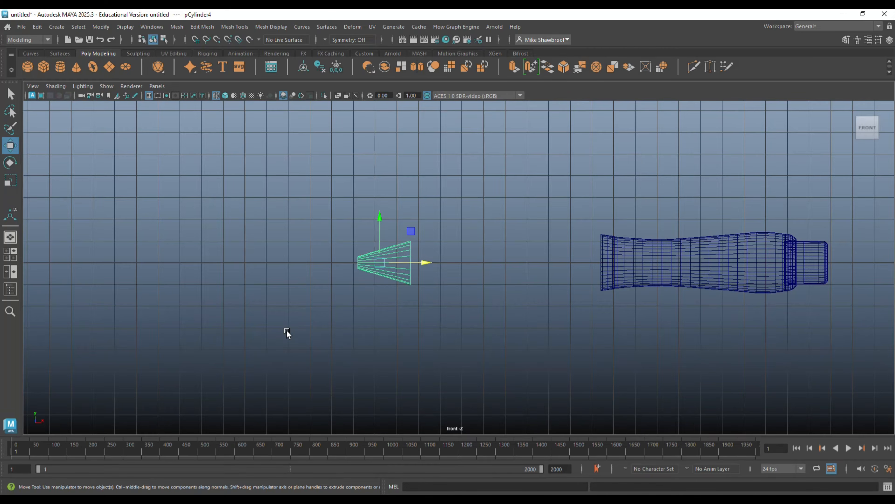
{"action": "key", "text": "f"}
{"action": "scroll", "coordinate": [331, 339], "scroll_direction": "down", "scroll_amount": 8}
{"action": "scroll", "coordinate": [331, 339], "scroll_direction": "up", "scroll_amount": 2}
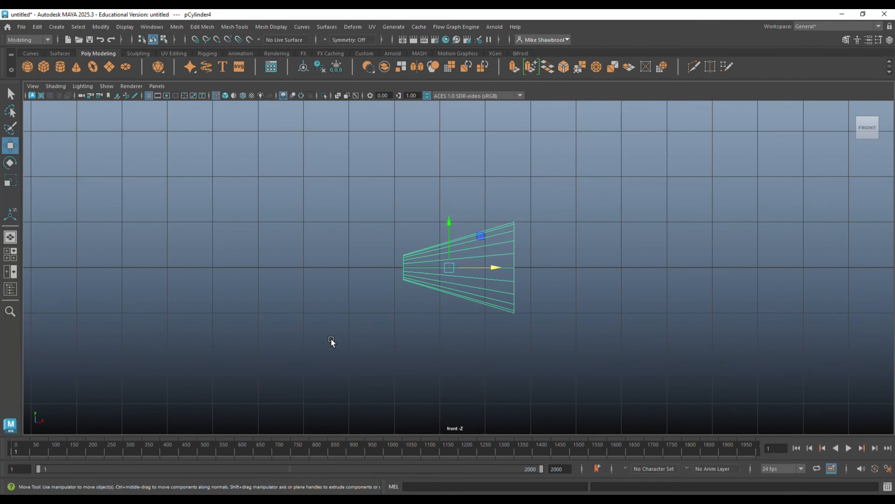
Insert four evenly spaced edge loops around the tapered cylinder along its length.
{"action": "key", "text": "g"}
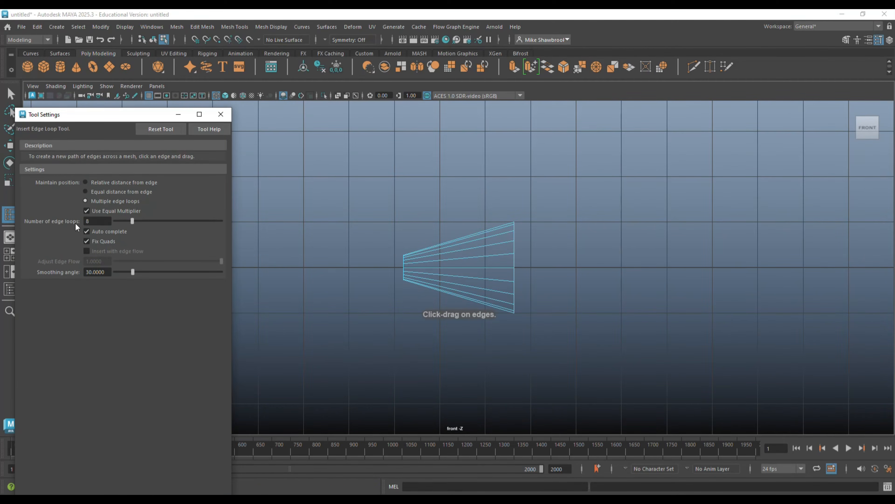
{"action": "double_click", "coordinate": [94, 221]}
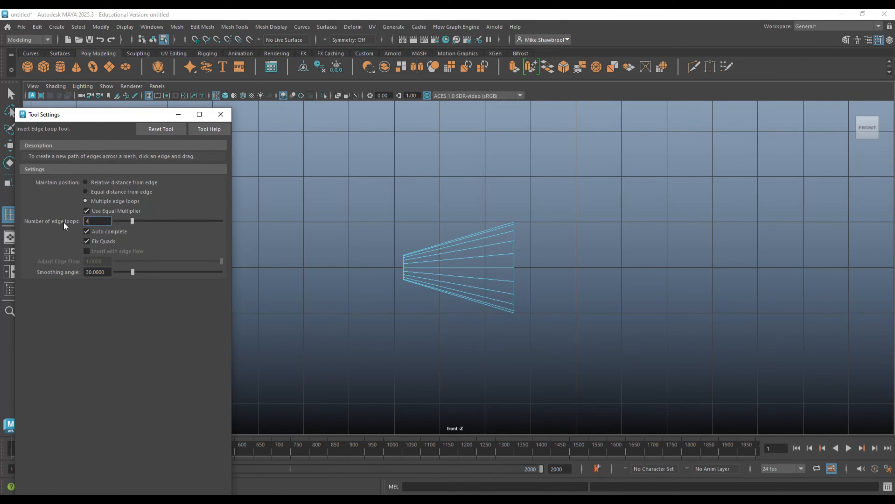
{"action": "type", "text": "4"}
{"action": "left_click", "coordinate": [454, 263]}
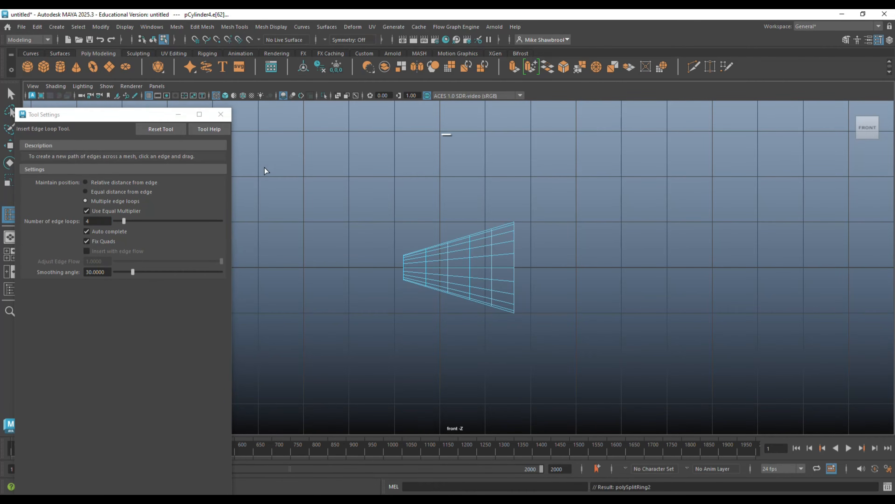
{"action": "left_click", "coordinate": [221, 114]}
{"action": "key", "text": "q"}
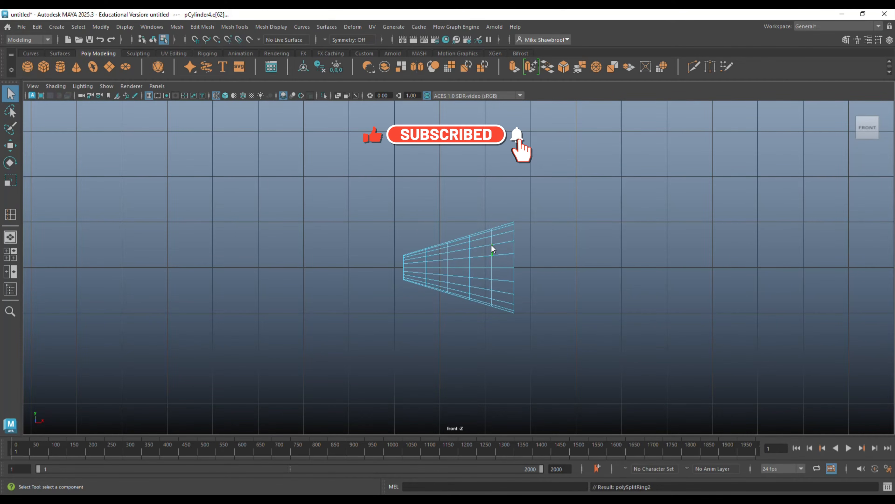
Scale up the inserted vertex ring nearest the cone's wide end by a factor of about 1.08.
{"action": "right_click_drag", "start_coordinate": [491, 228], "coordinate": [452, 240]}
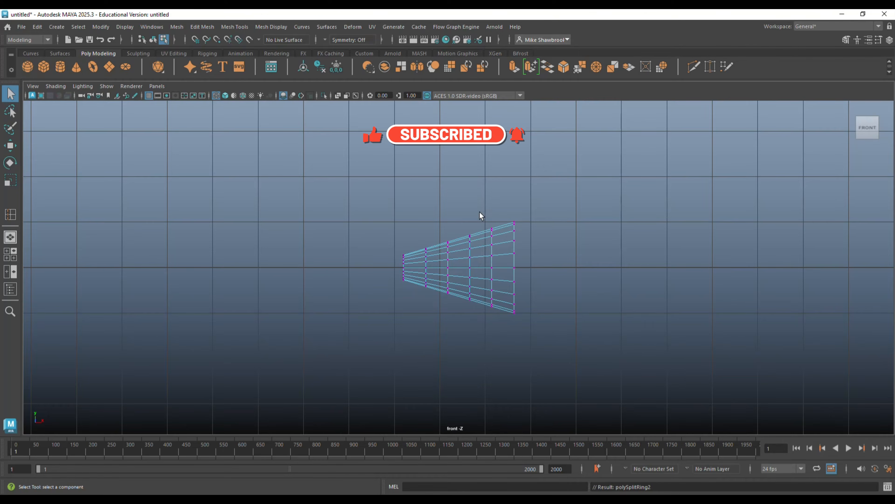
{"action": "left_click_drag", "start_coordinate": [480, 212], "coordinate": [500, 366]}
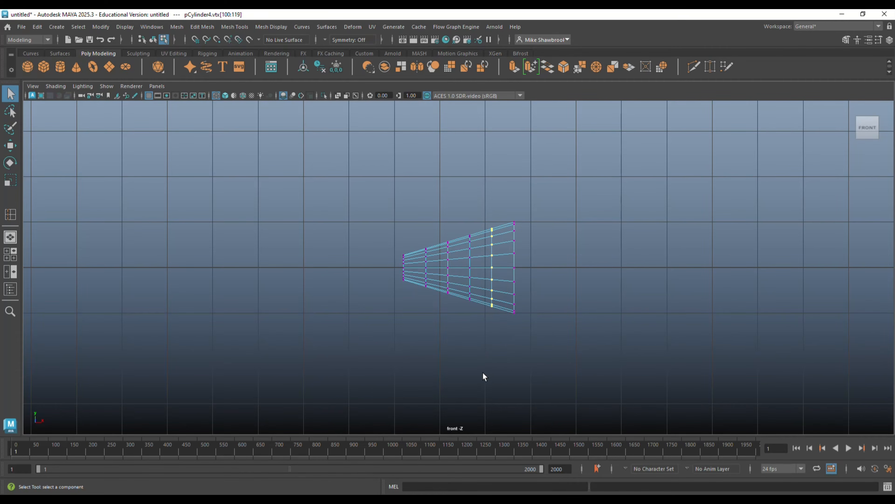
{"action": "key", "text": "r"}
{"action": "left_click", "coordinate": [493, 269]}
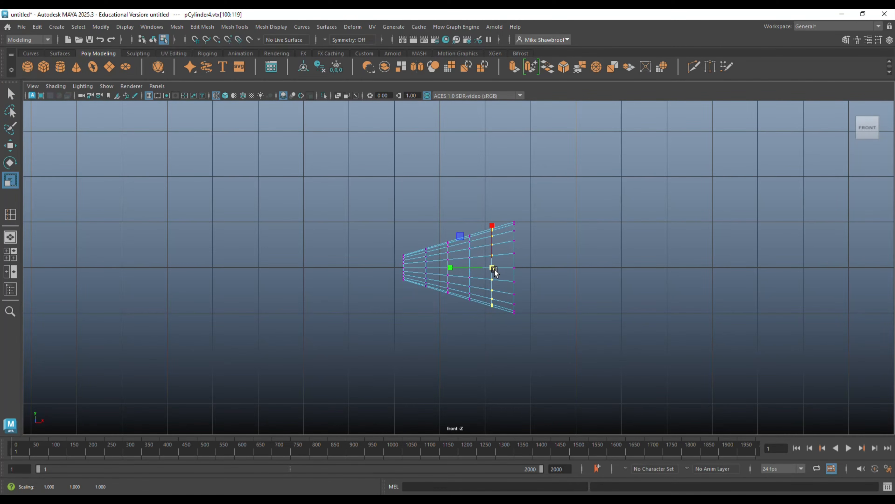
{"action": "left_click_drag", "start_coordinate": [494, 267], "coordinate": [498, 271]}
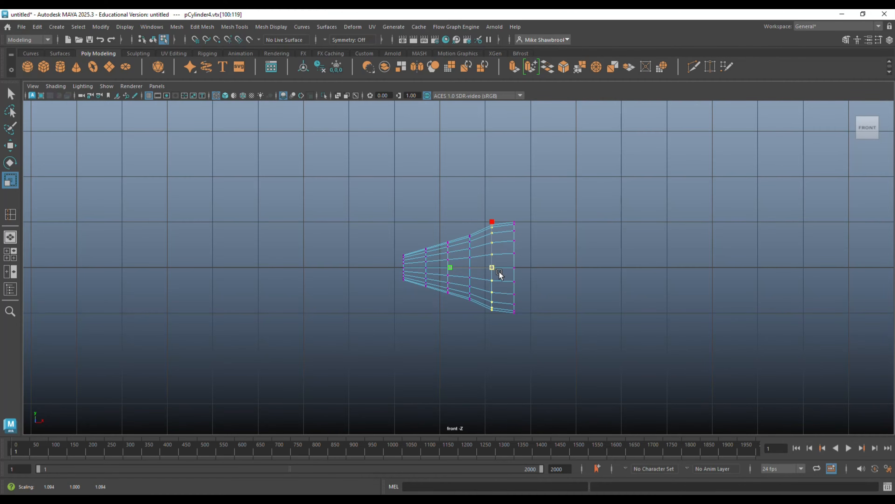
Scale up the remaining three inserted vertex rings slightly so the cone's profile bulges in a smooth curve.
{"action": "left_click_drag", "start_coordinate": [457, 209], "coordinate": [476, 304]}
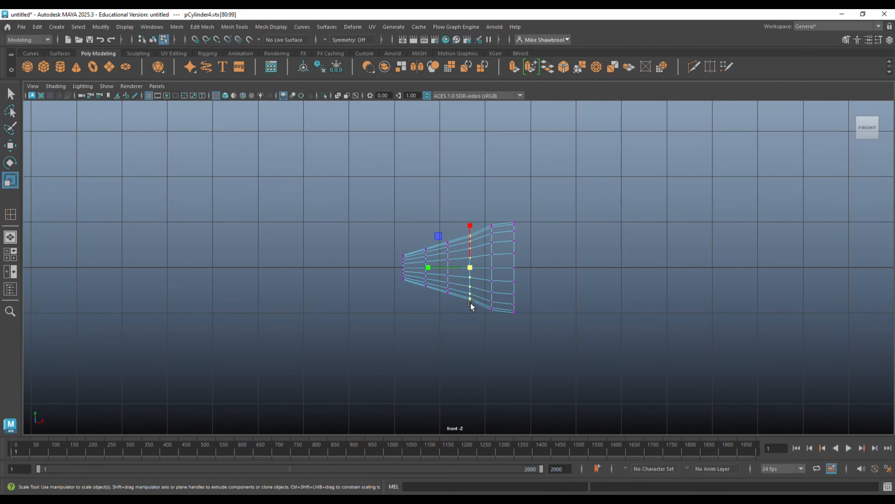
{"action": "left_click_drag", "start_coordinate": [470, 267], "coordinate": [478, 278]}
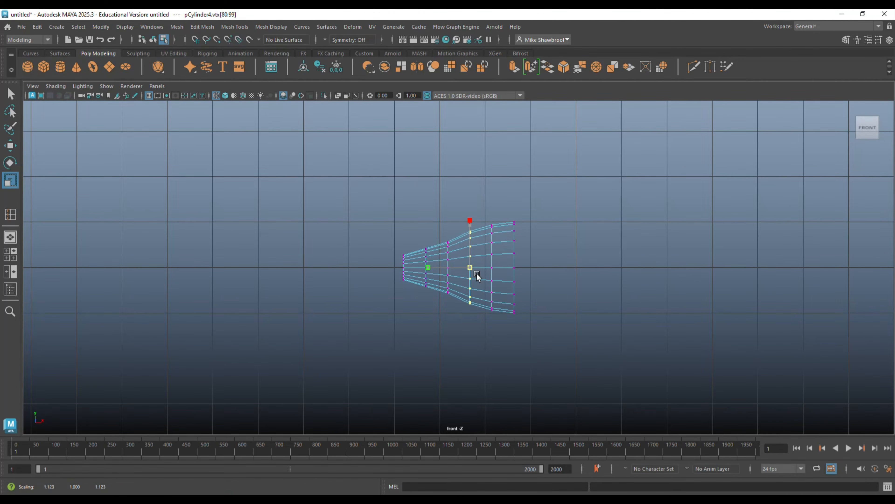
{"action": "left_click_drag", "start_coordinate": [434, 199], "coordinate": [462, 353]}
{"action": "mouse_move", "coordinate": [450, 269]}
{"action": "left_mouse_down"}
{"action": "mouse_move", "coordinate": [456, 275]}
{"action": "mouse_move", "coordinate": [422, 267]}
{"action": "mouse_move", "coordinate": [432, 338]}
{"action": "left_mouse_up"}
{"action": "left_click_drag", "start_coordinate": [412, 203], "coordinate": [432, 328]}
{"action": "left_click_drag", "start_coordinate": [425, 268], "coordinate": [429, 271]}
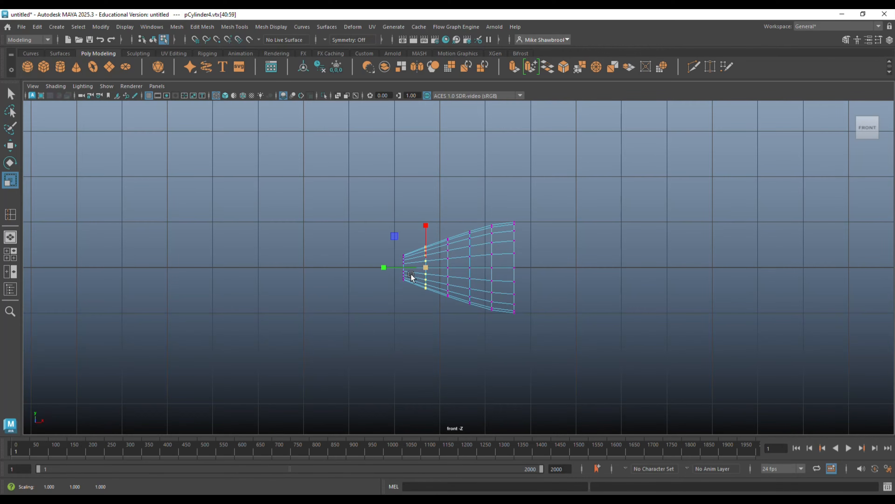
Return the cone to object mode in the perspective view and stretch it slightly along its length.
{"action": "left_click", "coordinate": [10, 253]}
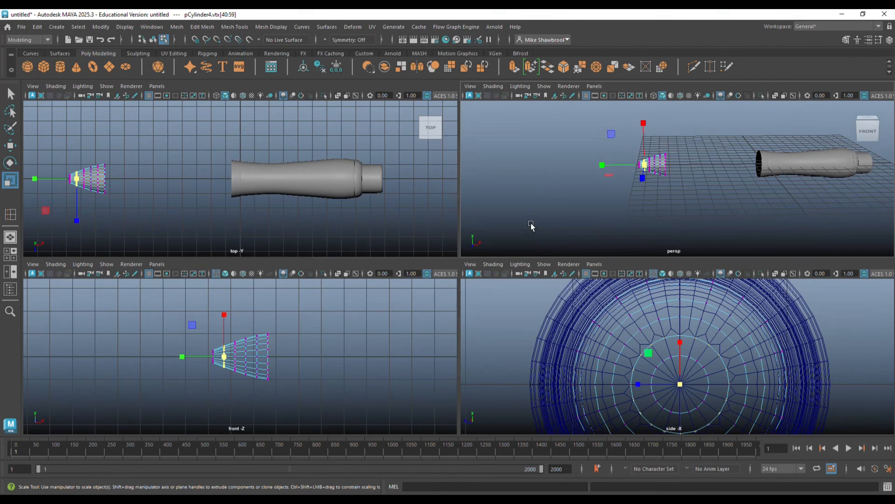
{"action": "key", "text": "space"}
{"action": "right_click_drag", "start_coordinate": [401, 243], "coordinate": [448, 216]}
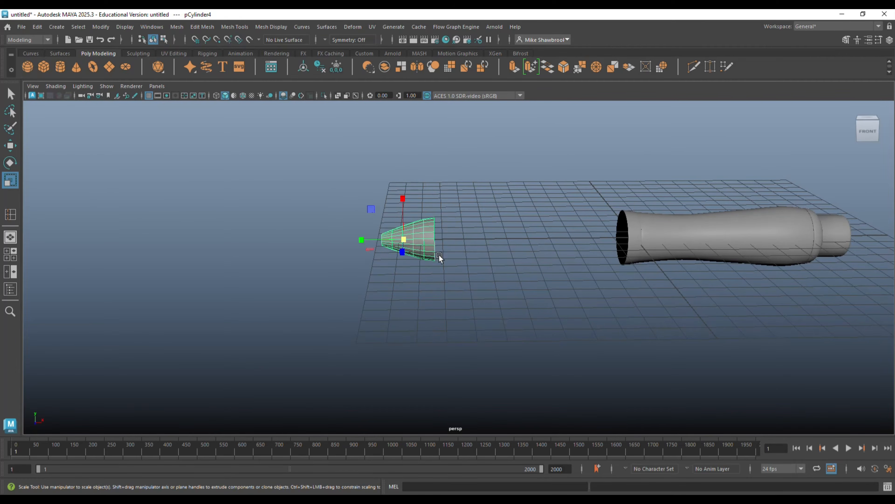
{"action": "left_click_drag", "start_coordinate": [361, 240], "coordinate": [355, 239]}
{"action": "left_click", "coordinate": [388, 292]}
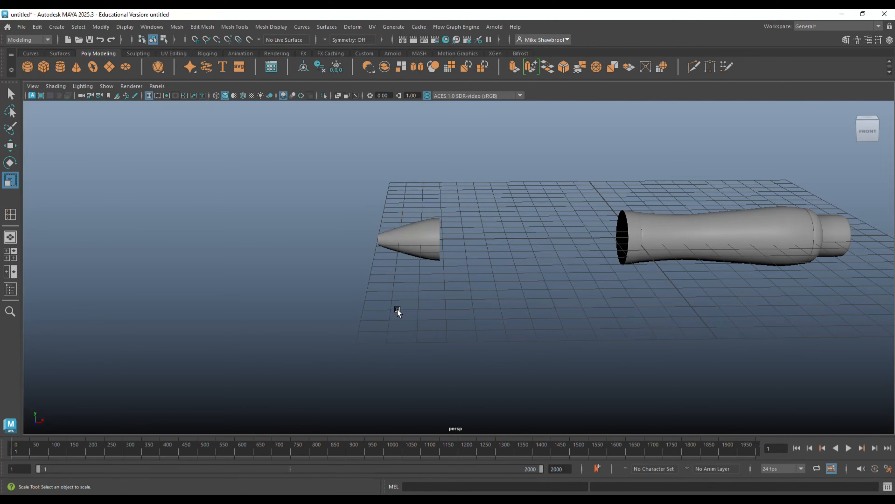
Extrude the border edge loop of the cone's narrow opening and scale it inward to about 0.9 to form a rim.
{"action": "scroll", "coordinate": [397, 310], "scroll_direction": "up", "scroll_amount": 2}
{"action": "left_click_drag", "start_coordinate": [388, 330], "coordinate": [475, 327], "text": "alt"}
{"action": "scroll", "coordinate": [474, 328], "scroll_direction": "up", "scroll_amount": 4}
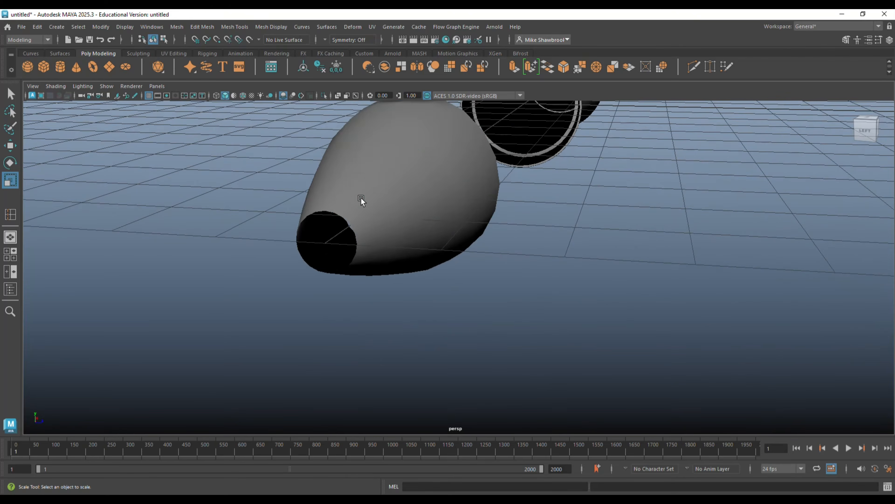
{"action": "left_click", "coordinate": [361, 199]}
{"action": "right_click_drag", "start_coordinate": [332, 175], "coordinate": [327, 170]}
{"action": "left_click", "coordinate": [334, 211]}
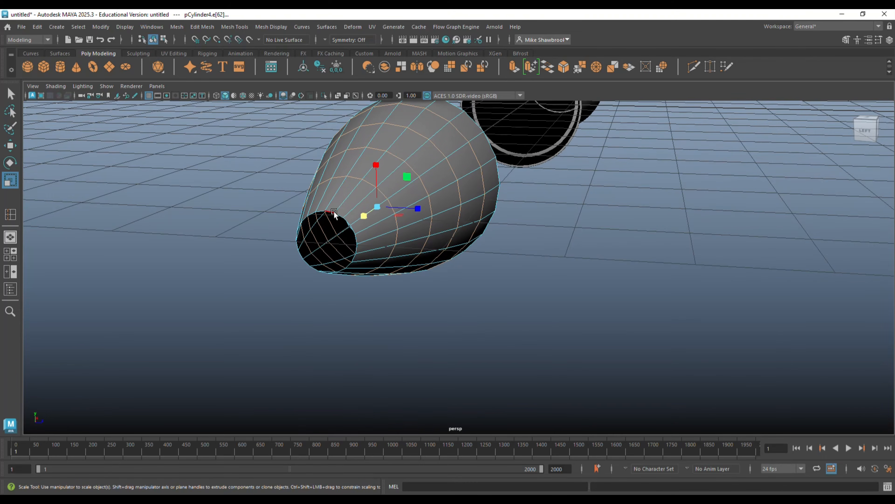
{"action": "double_click", "coordinate": [334, 211]}
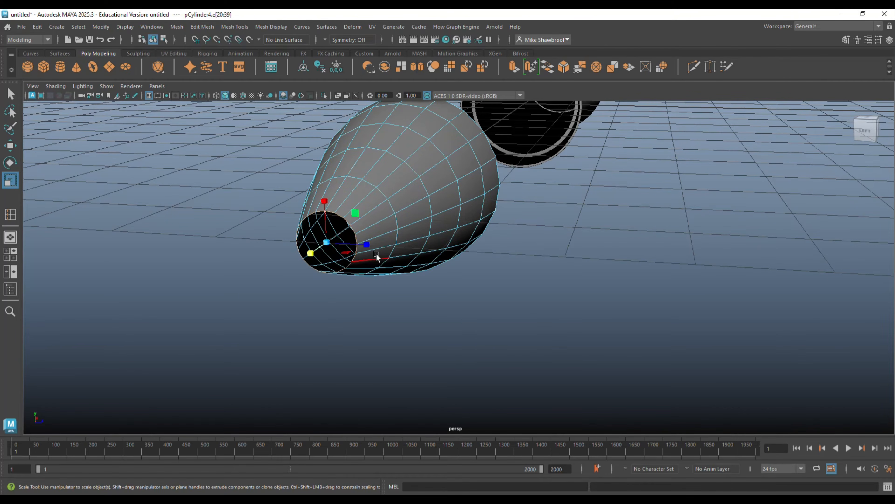
{"action": "key", "text": "ctrl+e"}
{"action": "key", "text": "r"}
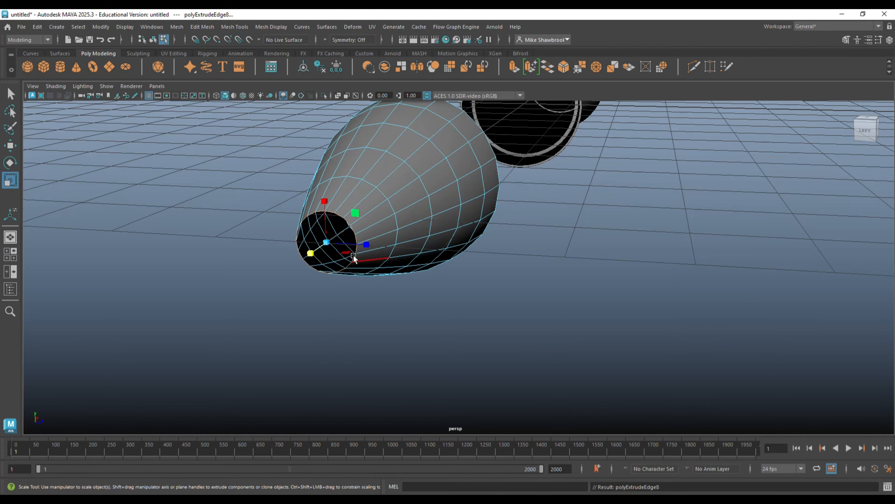
{"action": "left_click_drag", "start_coordinate": [327, 243], "coordinate": [323, 246]}
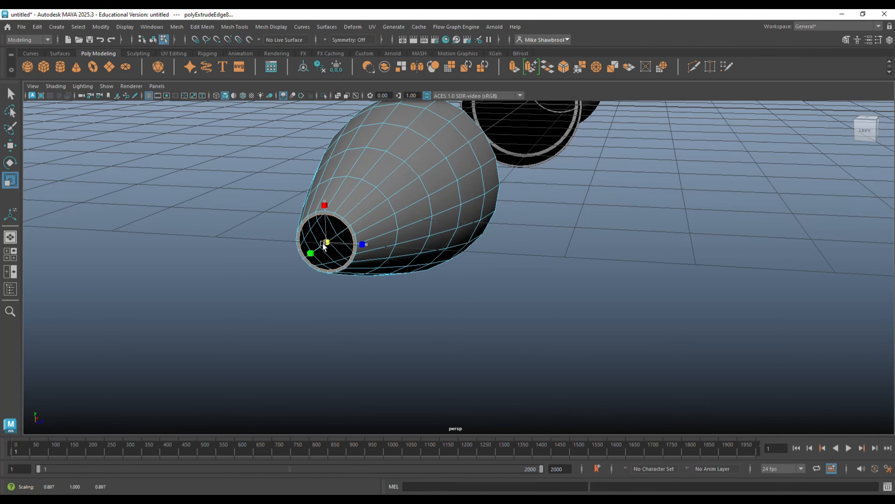
Extrude the narrow opening's inner rim edge again and move it a short distance into the cone.
{"action": "key", "text": "ctrl+e"}
{"action": "key", "text": "w"}
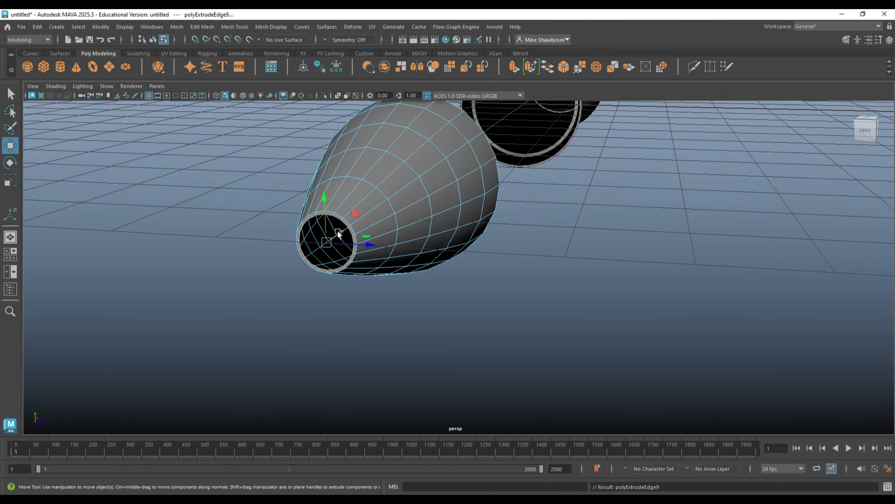
{"action": "left_click_drag", "start_coordinate": [340, 230], "coordinate": [343, 229]}
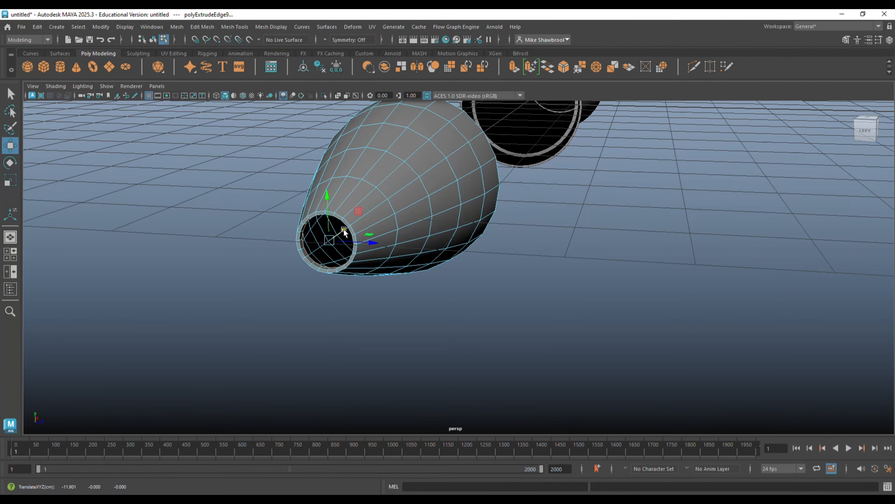
Extrude the border edge loop of the cone's wide opening and scale it slightly inward to form a thin rim.
{"action": "left_click_drag", "start_coordinate": [428, 273], "coordinate": [420, 363], "text": "alt"}
{"action": "double_click", "coordinate": [433, 223]}
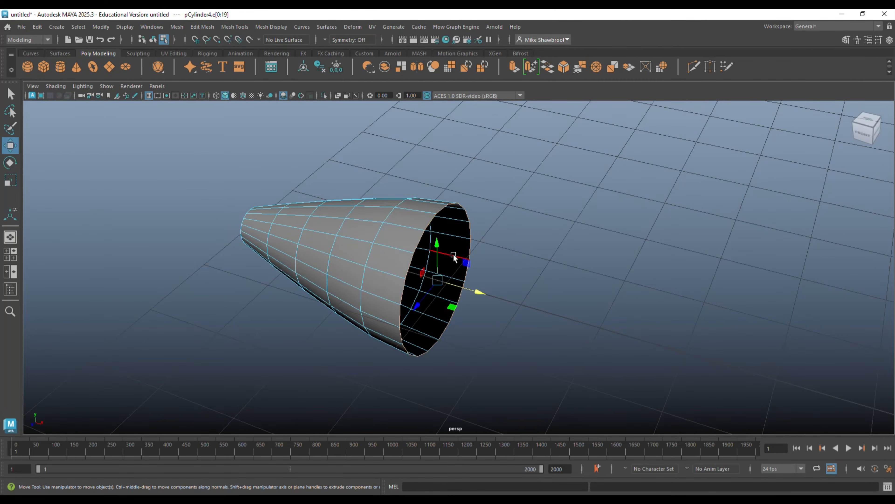
{"action": "key", "text": "ctrl+e"}
{"action": "key", "text": "r"}
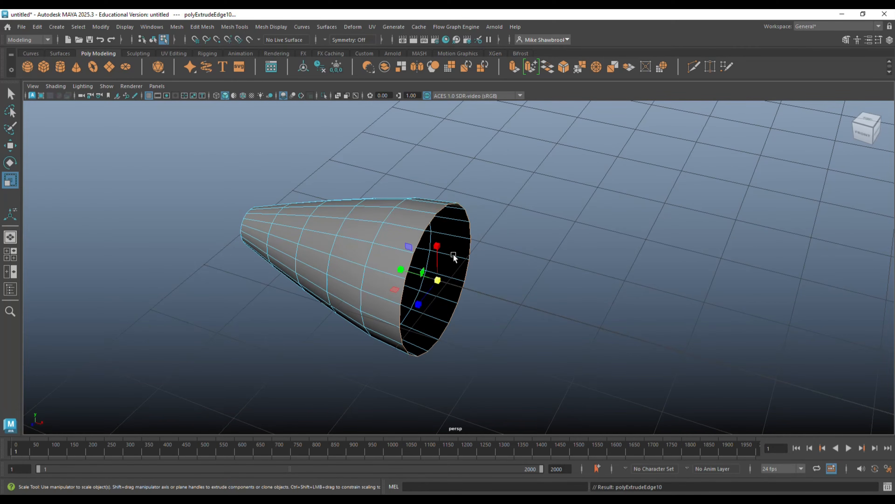
{"action": "left_click_drag", "start_coordinate": [440, 281], "coordinate": [431, 279]}
Bevel the outer edge loops of the cone's wide and narrow ends together with one segment.
{"action": "right_click_drag", "start_coordinate": [484, 179], "coordinate": [479, 152]}
{"action": "left_click", "coordinate": [443, 208]}
{"action": "double_click", "coordinate": [442, 208]}
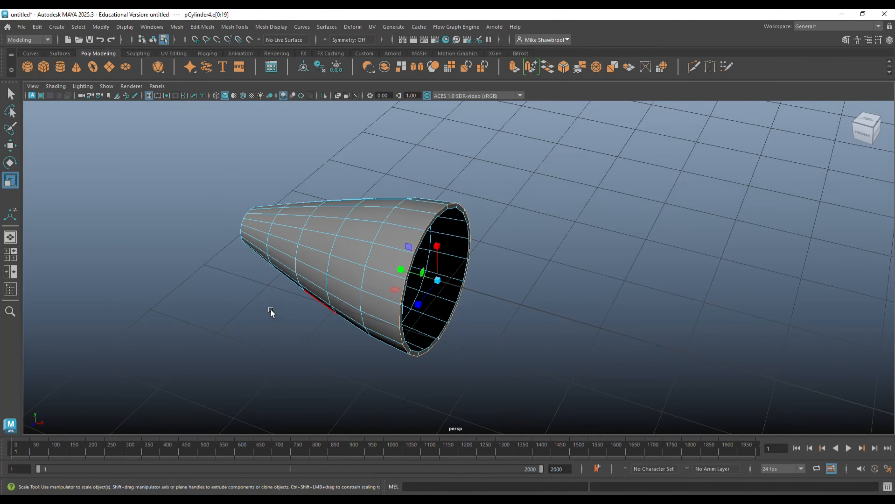
{"action": "left_click_drag", "start_coordinate": [272, 310], "coordinate": [381, 349], "text": "alt"}
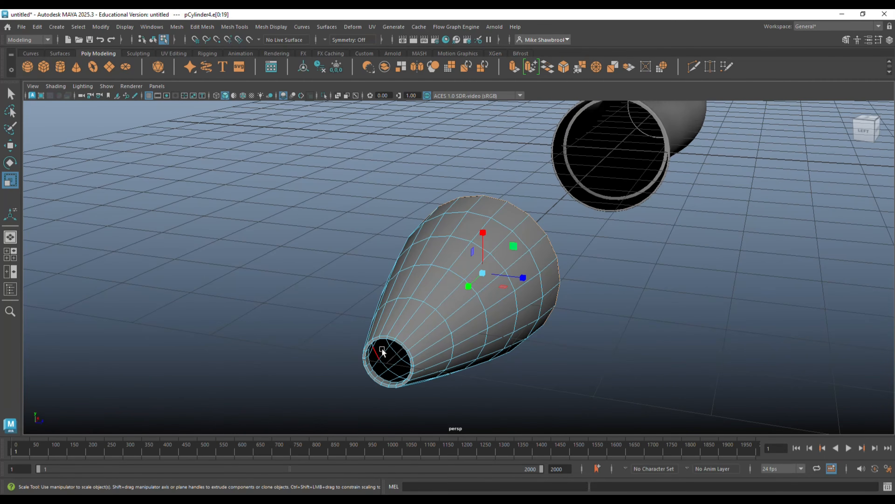
{"action": "double_click", "coordinate": [399, 338], "text": "shift"}
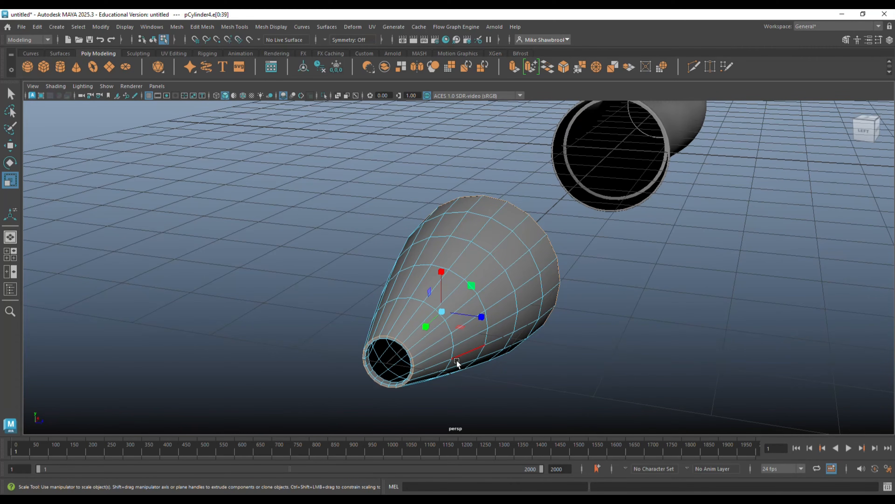
{"action": "key", "text": "ctrl+b"}
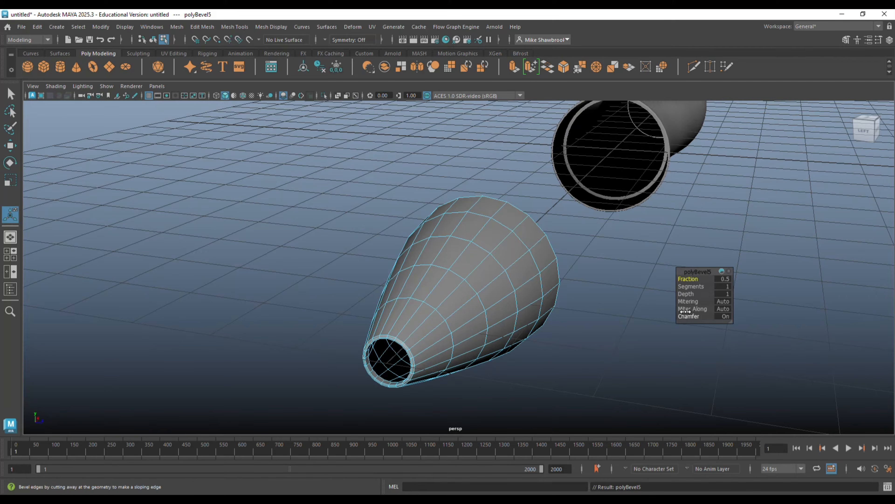
{"action": "left_click", "coordinate": [726, 280]}
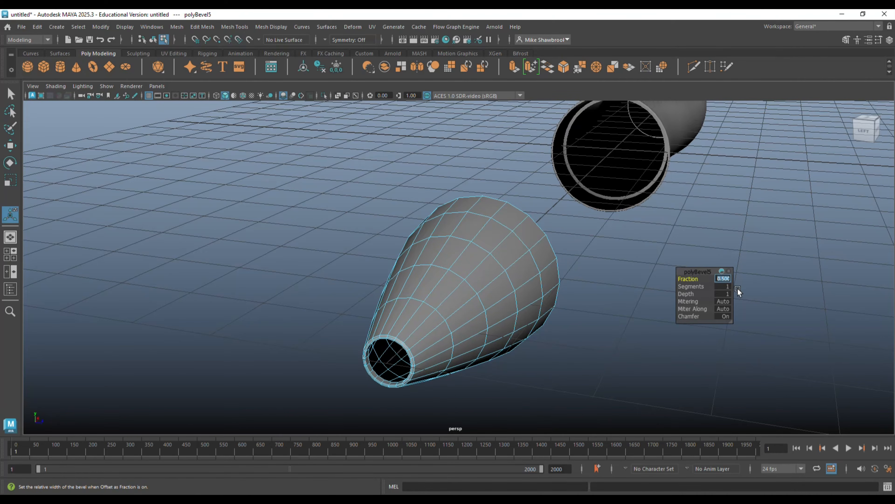
{"action": "key", "text": "Return"}
Switch the cone back to object mode, apply Smooth to its mesh and deselect it.
{"action": "scroll", "coordinate": [613, 319], "scroll_direction": "down", "scroll_amount": 3}
{"action": "left_click_drag", "start_coordinate": [614, 322], "coordinate": [536, 328], "text": "alt"}
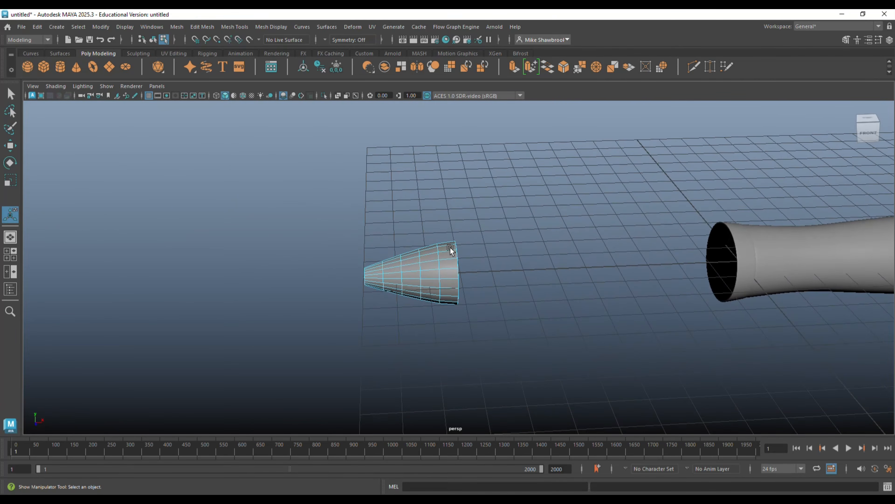
{"action": "right_click_drag", "start_coordinate": [451, 249], "coordinate": [494, 214]}
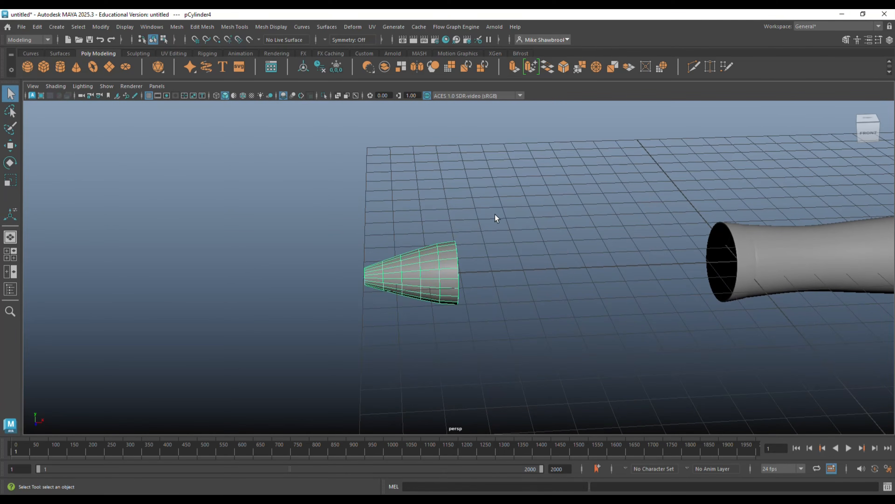
{"action": "key", "text": "q"}
{"action": "left_click", "coordinate": [176, 27]}
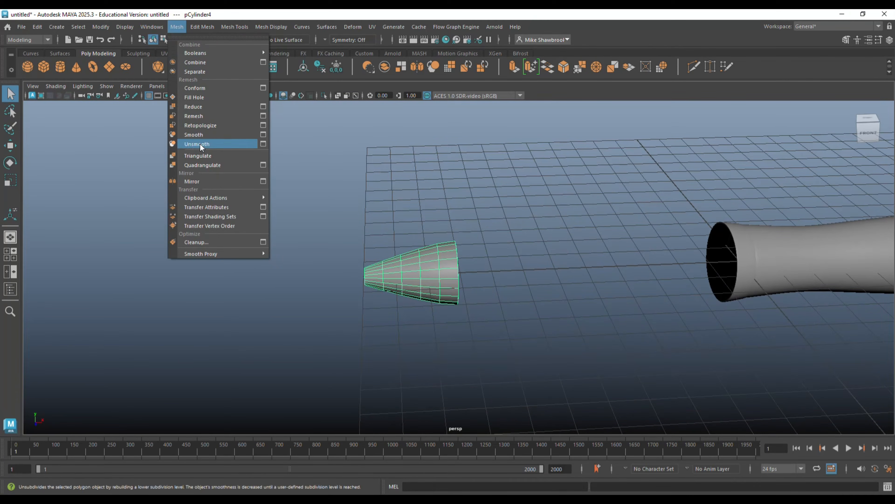
{"action": "left_click", "coordinate": [210, 135]}
{"action": "left_click", "coordinate": [453, 334]}
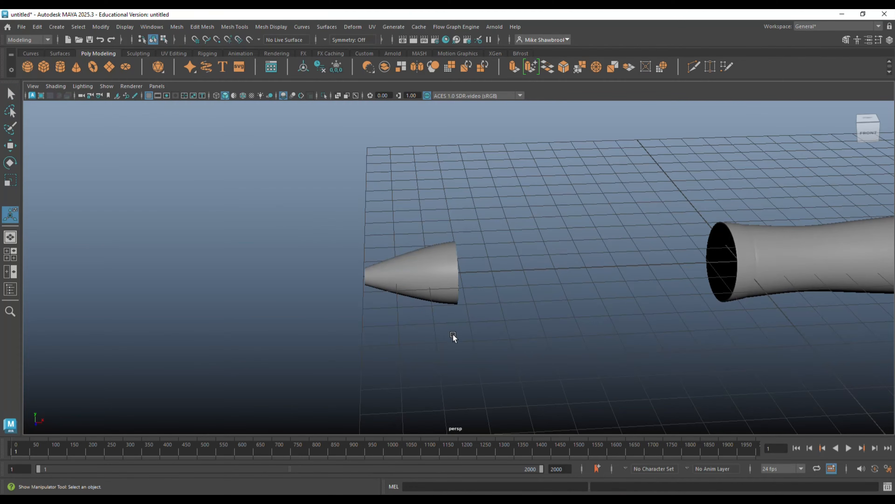
{"action": "scroll", "coordinate": [472, 334], "scroll_direction": "down", "scroll_amount": 3}
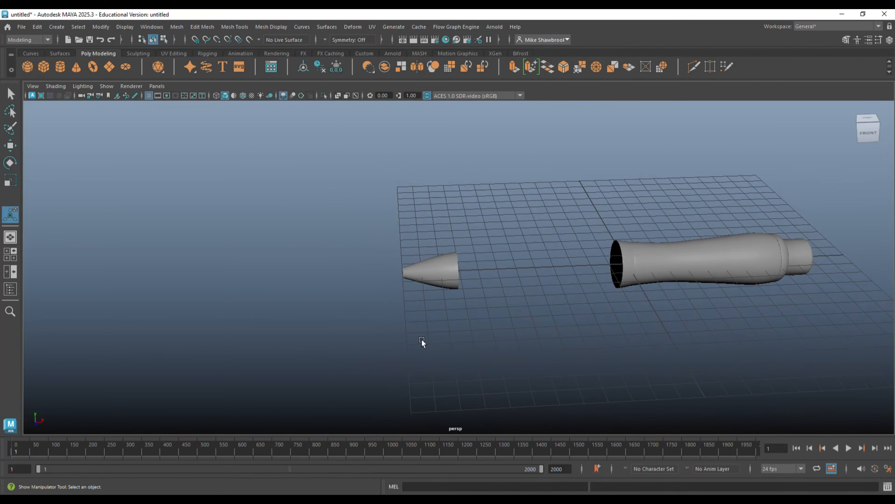
{"action": "left_click", "coordinate": [10, 253]}
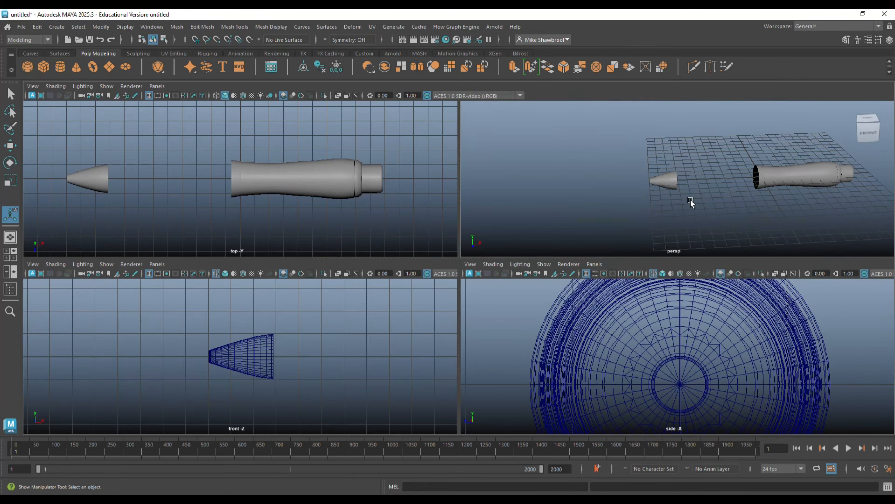
{"action": "key", "text": "space"}
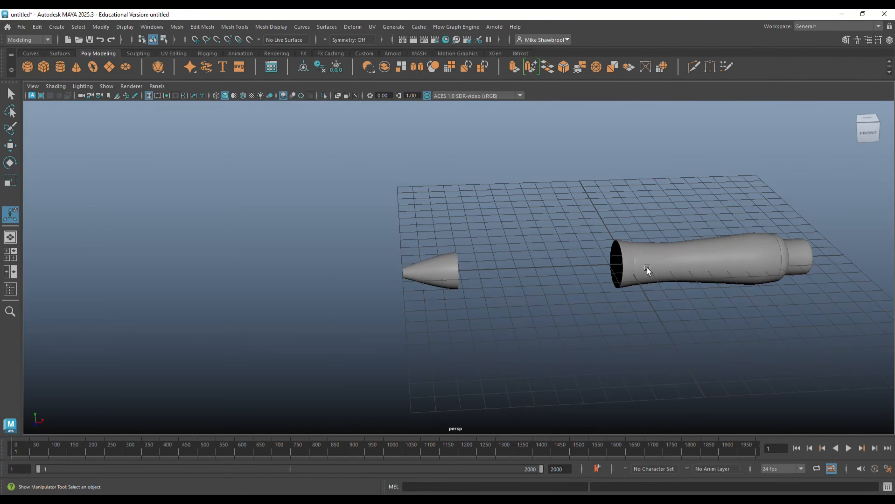
Create a polygon cylinder, place it between the cone and the barrel, and rotate it to lie along the barrel's length.
{"action": "mouse_move", "coordinate": [616, 302]}
{"action": "left_mouse_down", "text": "alt"}
{"action": "mouse_move", "coordinate": [598, 296]}
{"action": "mouse_move", "coordinate": [614, 298]}
{"action": "left_mouse_up", "text": "alt"}
{"action": "middle_click_drag", "start_coordinate": [610, 297], "coordinate": [499, 313], "text": "alt"}
{"action": "scroll", "coordinate": [498, 311], "scroll_direction": "up", "scroll_amount": 3}
{"action": "scroll", "coordinate": [499, 311], "scroll_direction": "down", "scroll_amount": 3}
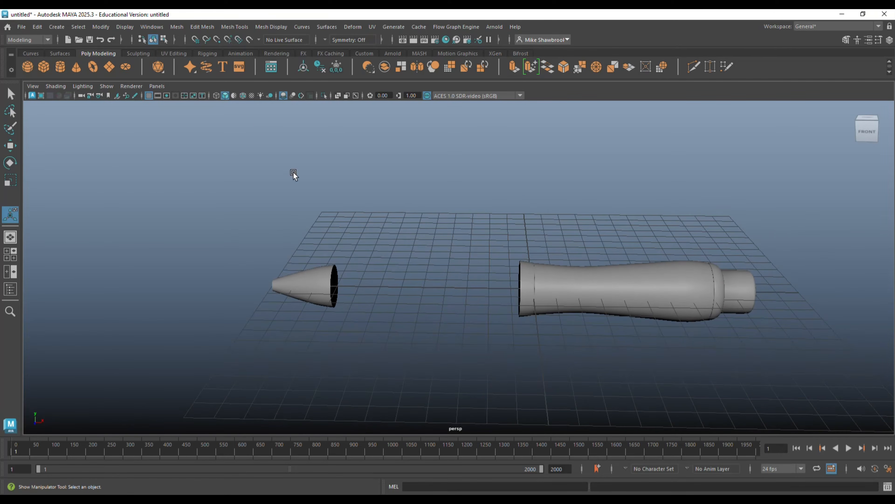
{"action": "left_click", "coordinate": [64, 68]}
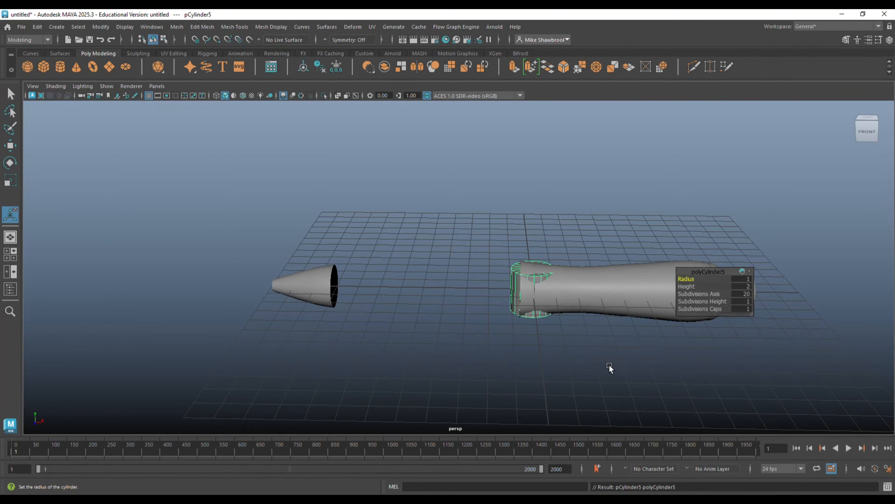
{"action": "key", "text": "w"}
{"action": "left_click_drag", "start_coordinate": [576, 293], "coordinate": [467, 298]}
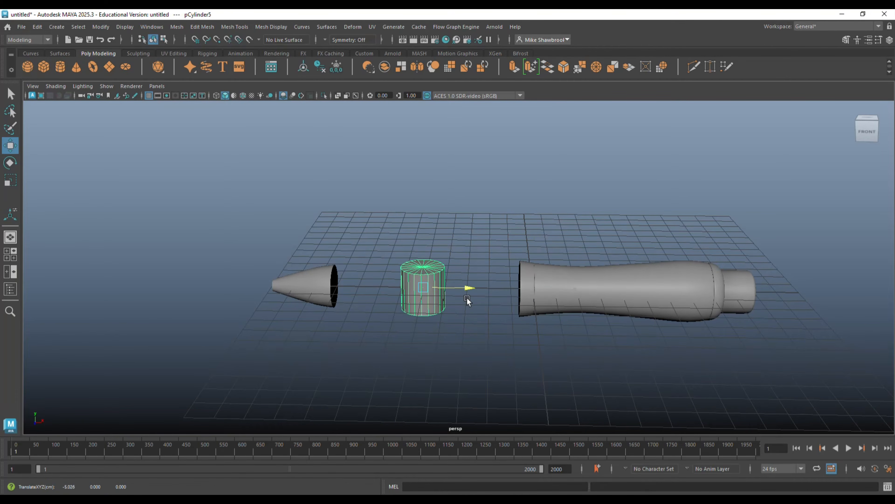
{"action": "key", "text": "e"}
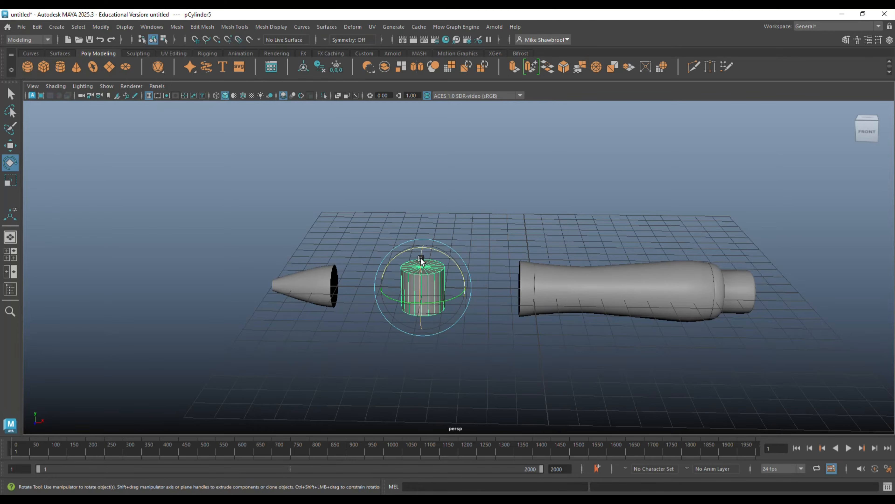
{"action": "left_click_drag", "start_coordinate": [431, 246], "coordinate": [470, 306]}
Raise the cylinder clear of the other parts and delete the cap faces at its end.
{"action": "left_click_drag", "start_coordinate": [473, 348], "coordinate": [523, 347], "text": "alt"}
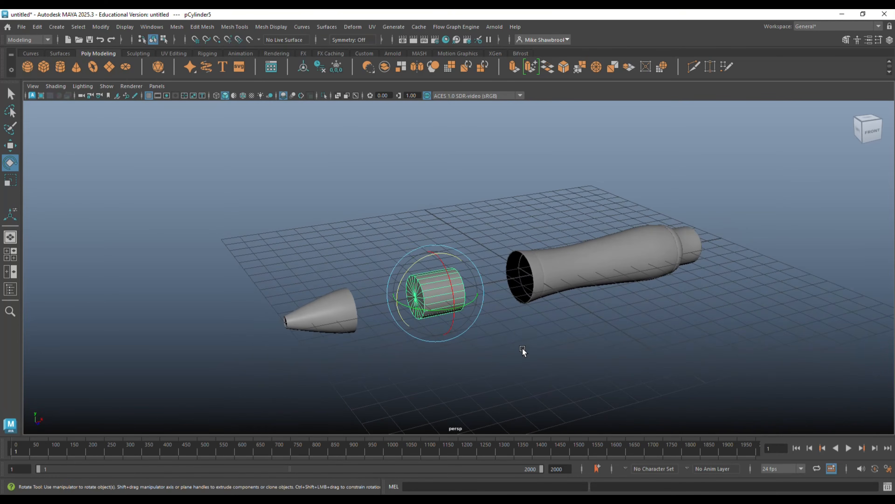
{"action": "key", "text": "w"}
{"action": "left_click_drag", "start_coordinate": [437, 250], "coordinate": [545, 182]}
{"action": "right_click", "coordinate": [557, 173]}
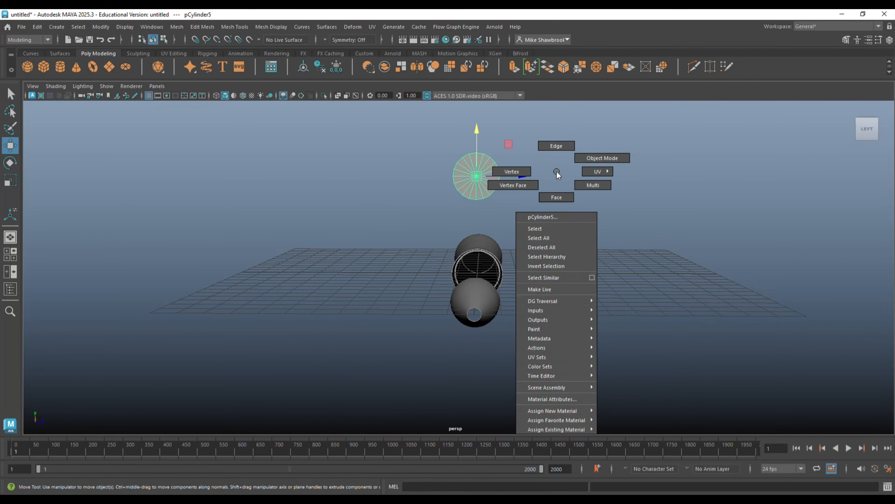
{"action": "left_click", "coordinate": [557, 197]}
{"action": "left_click", "coordinate": [480, 183]}
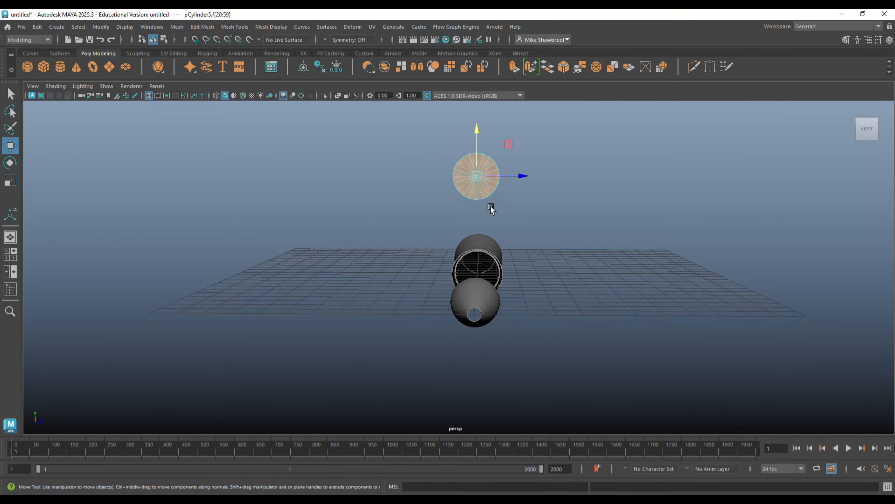
{"action": "key", "text": "Delete"}
Return the cylinder to object mode, lower it back onto the barrel's axis and slide it against the barrel's open end.
{"action": "left_click_drag", "start_coordinate": [641, 249], "coordinate": [532, 254], "text": "alt"}
{"action": "right_click_drag", "start_coordinate": [422, 162], "coordinate": [464, 142]}
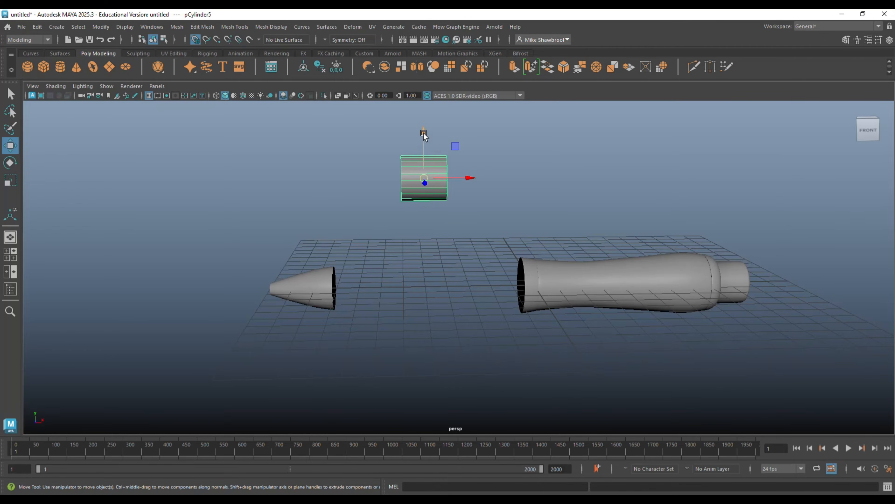
{"action": "left_click_drag", "start_coordinate": [424, 136], "coordinate": [428, 283]}
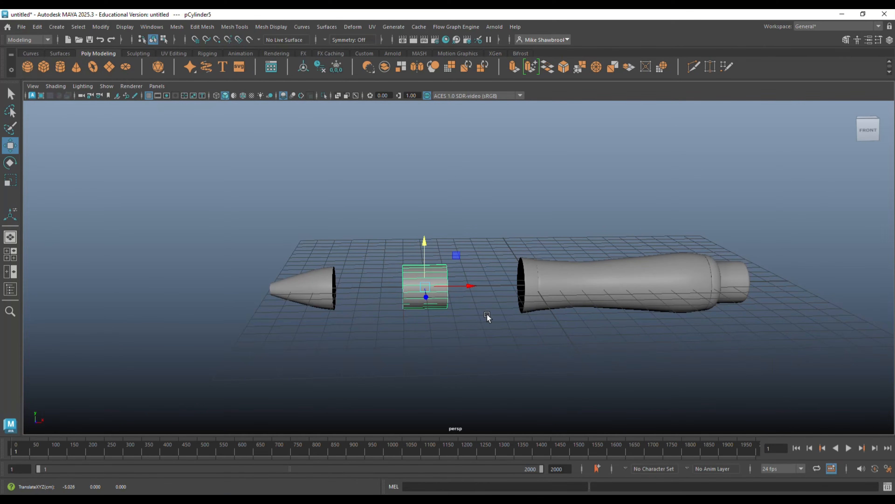
{"action": "left_click_drag", "start_coordinate": [467, 284], "coordinate": [541, 291]}
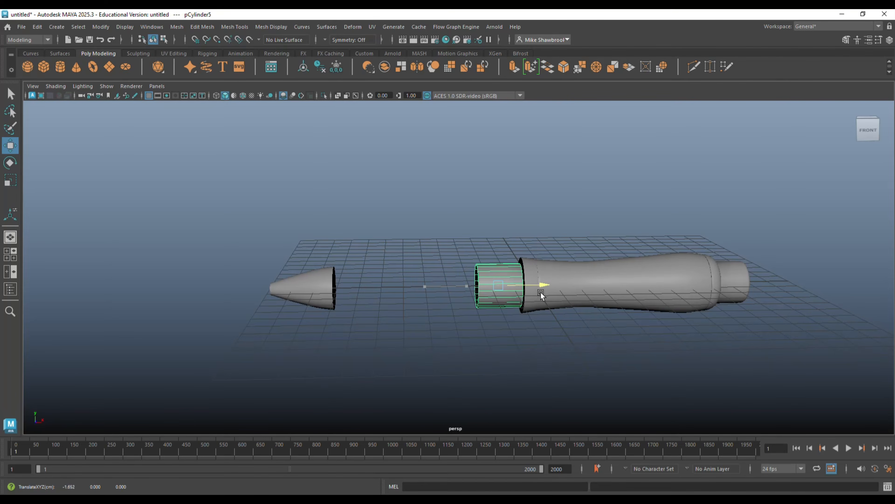
In the front view, scale the cylinder up to the diameter of the barrel's open end and align it flush with that edge.
{"action": "left_click", "coordinate": [12, 258]}
{"action": "key", "text": "space"}
{"action": "key", "text": "f"}
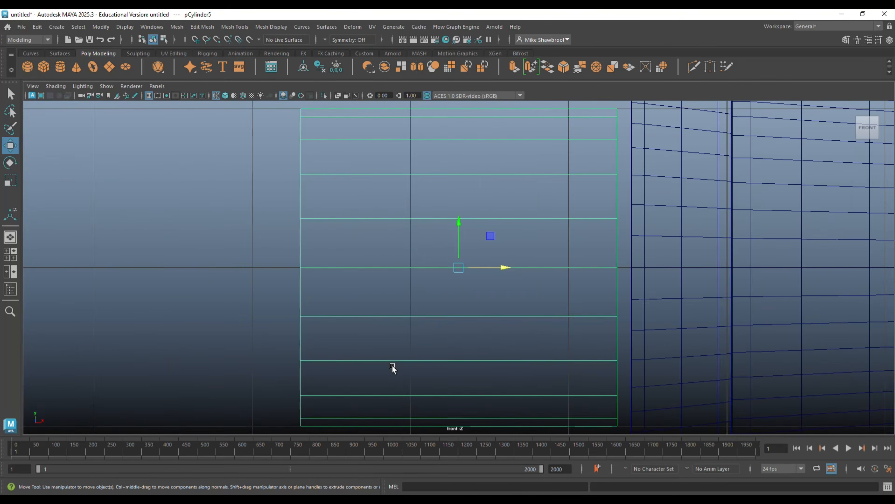
{"action": "scroll", "coordinate": [490, 350], "scroll_direction": "down", "scroll_amount": 5}
{"action": "scroll", "coordinate": [491, 349], "scroll_direction": "up", "scroll_amount": 3}
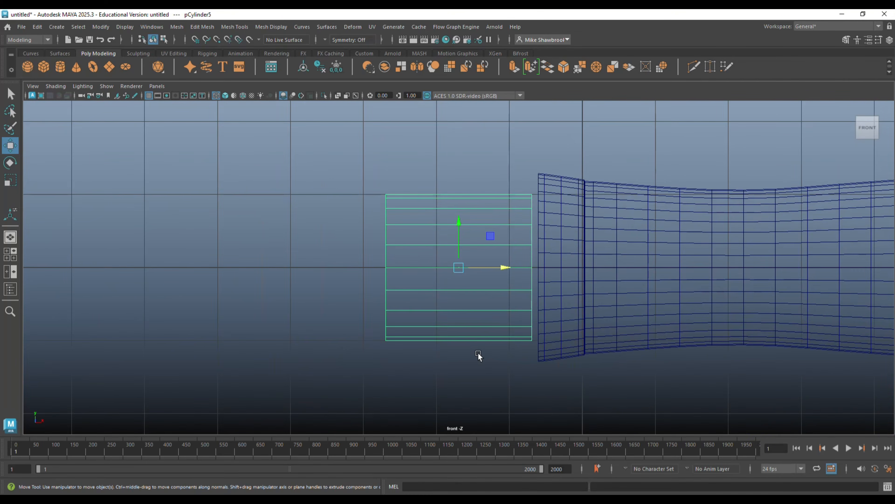
{"action": "key", "text": "r"}
{"action": "left_click_drag", "start_coordinate": [461, 267], "coordinate": [487, 271]}
{"action": "key", "text": "w"}
{"action": "scroll", "coordinate": [295, 303], "scroll_direction": "down", "scroll_amount": 5}
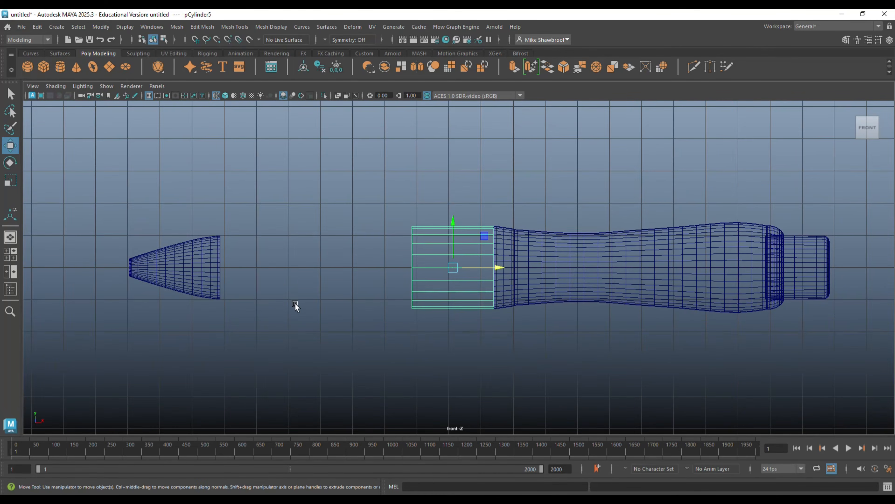
Stretch the cylinder to the cone by moving its far-end vertices flush with the cone's wide opening.
{"action": "right_click_drag", "start_coordinate": [420, 240], "coordinate": [370, 229]}
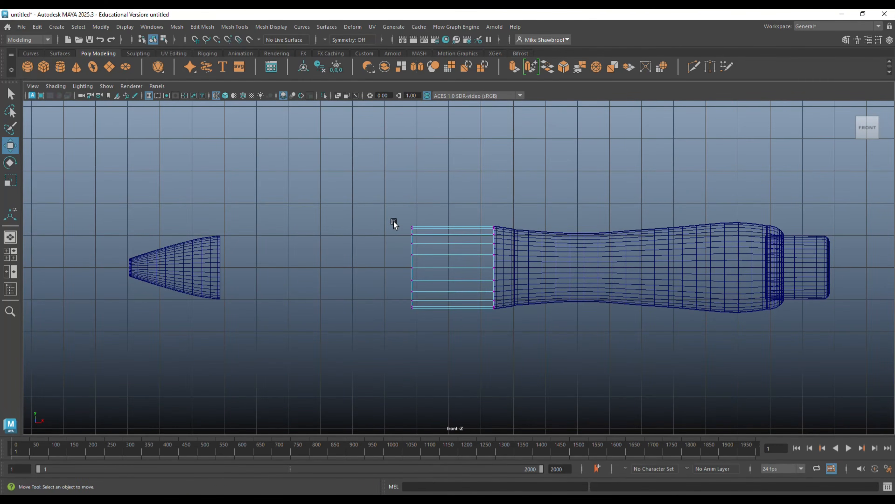
{"action": "left_click_drag", "start_coordinate": [373, 182], "coordinate": [439, 405]}
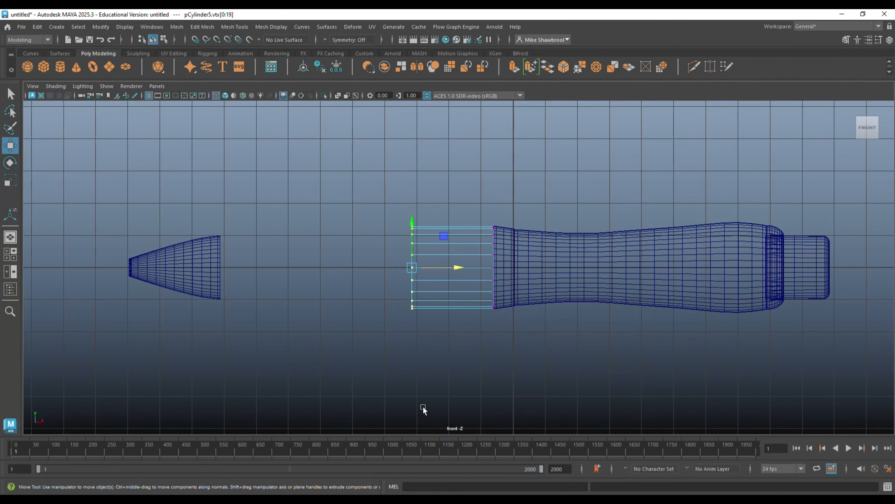
{"action": "left_click_drag", "start_coordinate": [458, 271], "coordinate": [268, 289]}
{"action": "scroll", "coordinate": [269, 292], "scroll_direction": "up", "scroll_amount": 10}
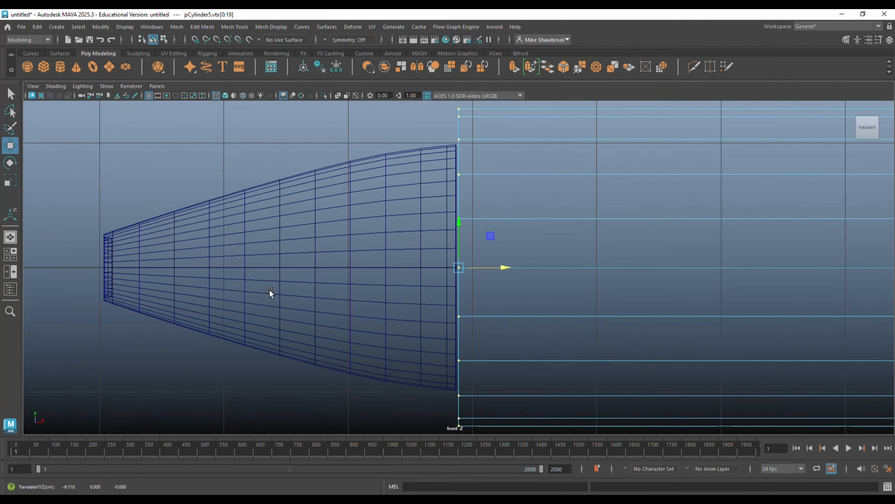
{"action": "left_click_drag", "start_coordinate": [502, 269], "coordinate": [501, 268]}
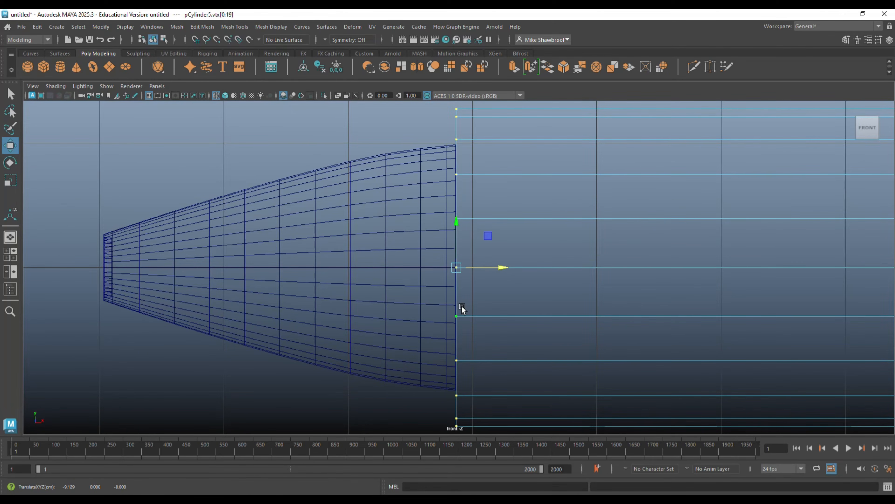
Scale the cylinder's cone-end vertices down to the diameter of the cone's wide opening.
{"action": "key", "text": "r"}
{"action": "left_click_drag", "start_coordinate": [457, 266], "coordinate": [406, 297]}
{"action": "scroll", "coordinate": [529, 344], "scroll_direction": "down", "scroll_amount": 5}
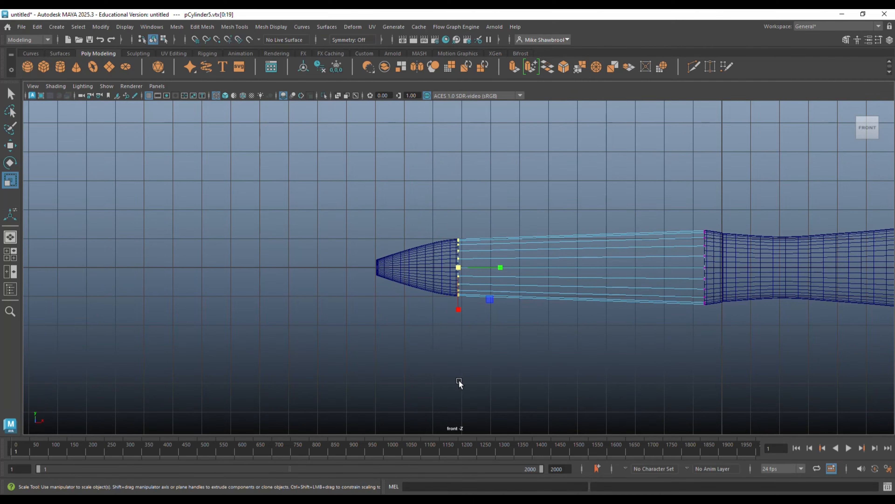
Insert 8 evenly spaced edge loops along the length of the stretched cylinder.
{"action": "key", "text": "g"}
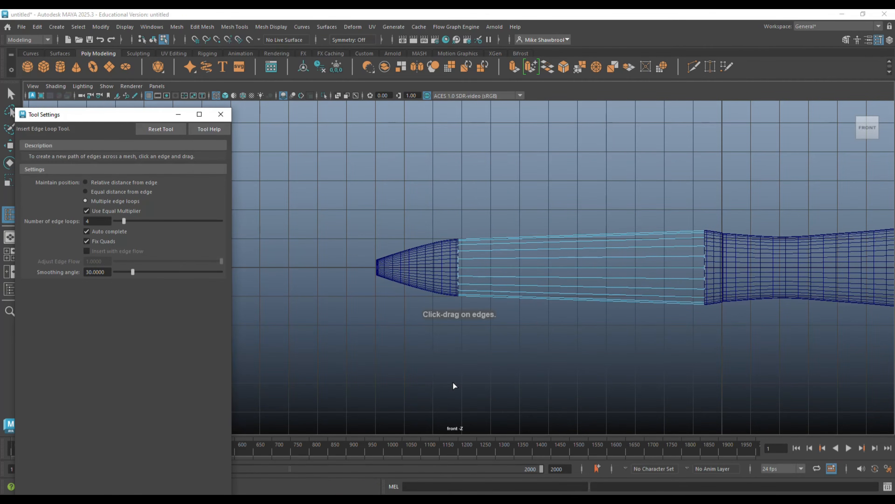
{"action": "double_click", "coordinate": [104, 221]}
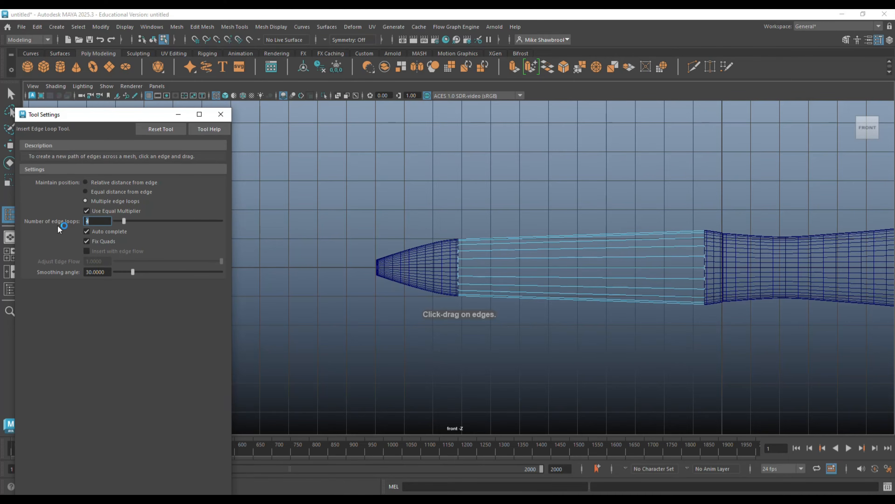
{"action": "type", "text": "8"}
{"action": "left_click", "coordinate": [582, 256]}
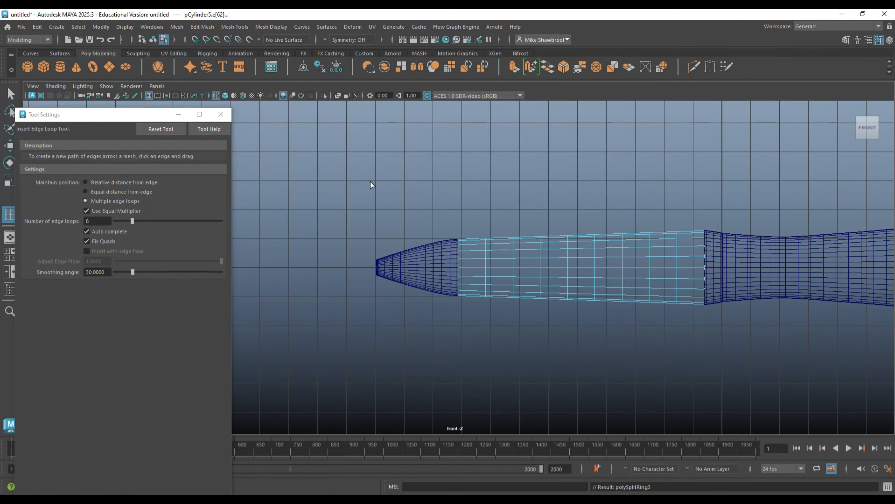
{"action": "left_click", "coordinate": [221, 114]}
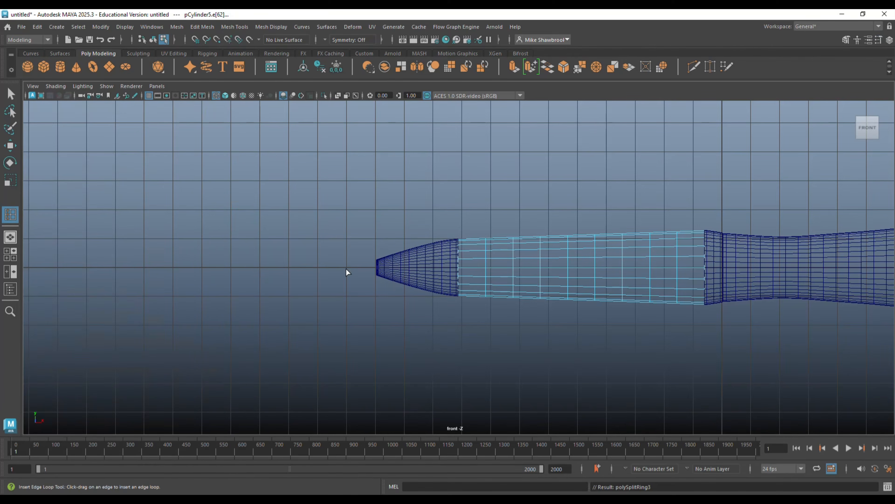
{"action": "key", "text": "q"}
Scale the first and second inserted vertex rings from the cone end slightly outward to continue the cone's curve.
{"action": "scroll", "coordinate": [482, 342], "scroll_direction": "up", "scroll_amount": 3}
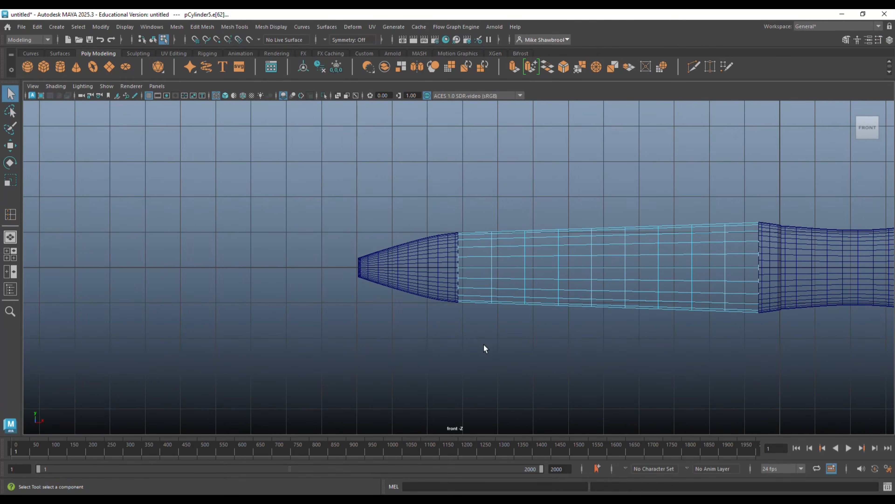
{"action": "middle_click_drag", "start_coordinate": [489, 346], "coordinate": [414, 376], "text": "alt"}
{"action": "scroll", "coordinate": [495, 379], "scroll_direction": "up", "scroll_amount": 1}
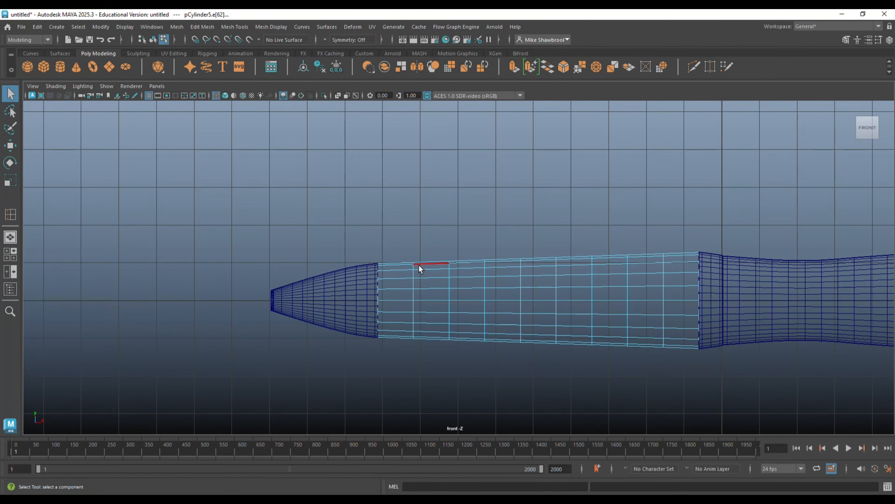
{"action": "right_click_drag", "start_coordinate": [409, 241], "coordinate": [369, 228]}
{"action": "left_click_drag", "start_coordinate": [400, 278], "coordinate": [424, 354]}
{"action": "key", "text": "r"}
{"action": "left_click_drag", "start_coordinate": [414, 300], "coordinate": [419, 300]}
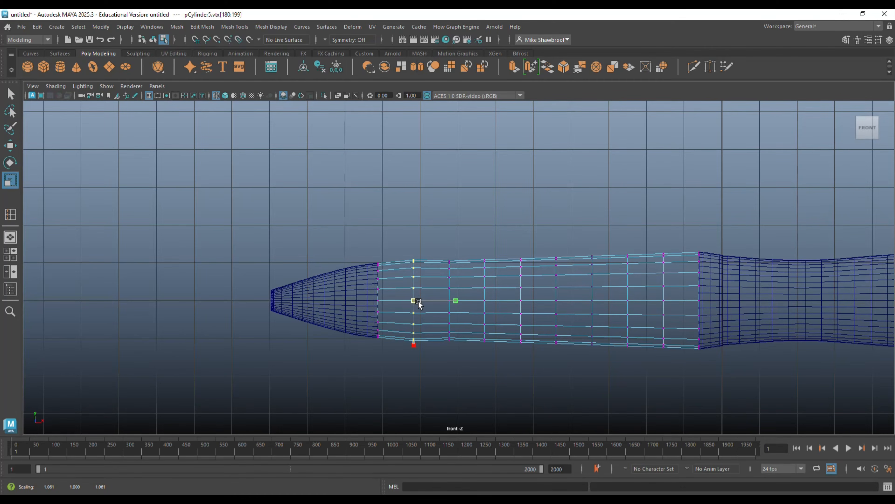
{"action": "left_click_drag", "start_coordinate": [431, 233], "coordinate": [461, 412]}
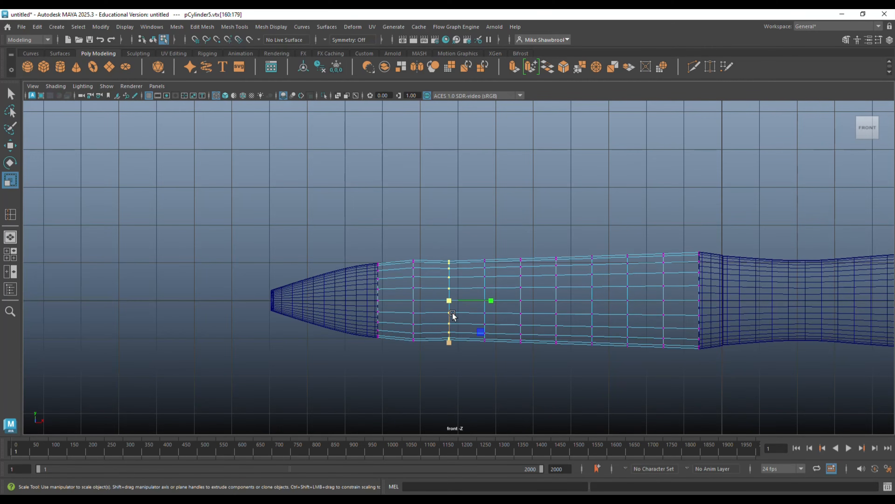
{"action": "left_click_drag", "start_coordinate": [449, 301], "coordinate": [453, 305]}
Scale the third and fourth vertex rings from the cone end slightly outward to extend the bulging profile.
{"action": "left_click_drag", "start_coordinate": [468, 230], "coordinate": [503, 387]}
{"action": "left_click_drag", "start_coordinate": [483, 302], "coordinate": [489, 311]}
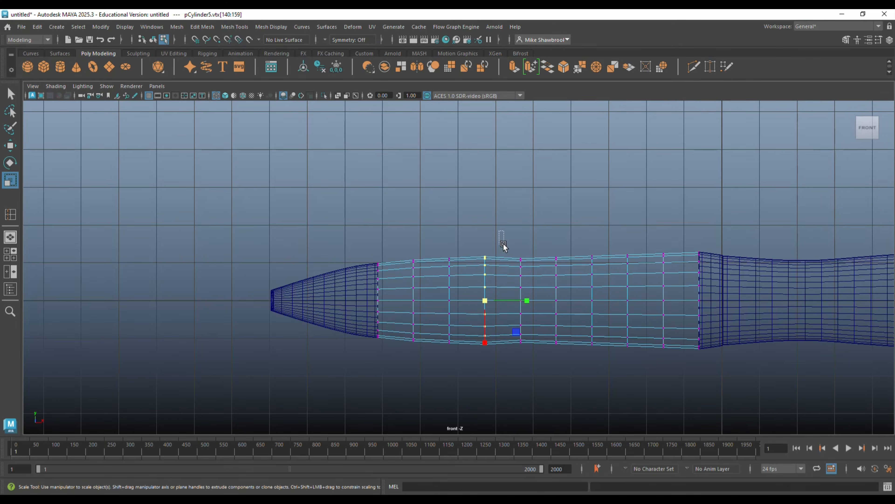
{"action": "left_click_drag", "start_coordinate": [498, 230], "coordinate": [541, 396]}
{"action": "left_click_drag", "start_coordinate": [524, 302], "coordinate": [527, 305]}
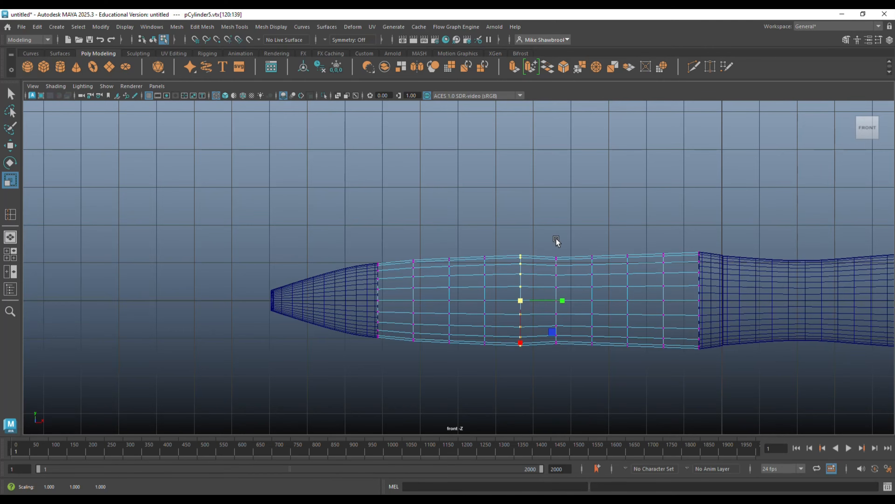
Scale the fifth and sixth vertex rings from the cone end slightly outward.
{"action": "left_click", "coordinate": [573, 394]}
{"action": "left_click_drag", "start_coordinate": [547, 243], "coordinate": [578, 402]}
{"action": "left_click_drag", "start_coordinate": [558, 302], "coordinate": [569, 308]}
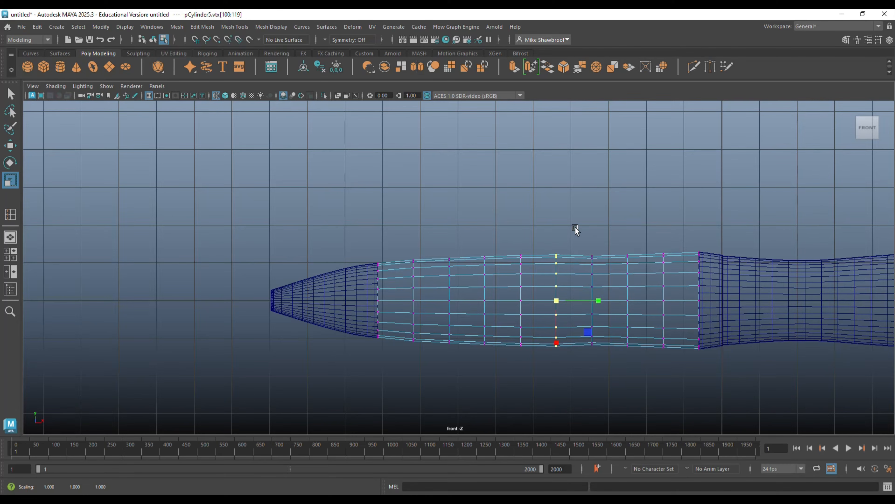
{"action": "left_click_drag", "start_coordinate": [576, 228], "coordinate": [604, 388]}
{"action": "left_click_drag", "start_coordinate": [594, 300], "coordinate": [598, 309]}
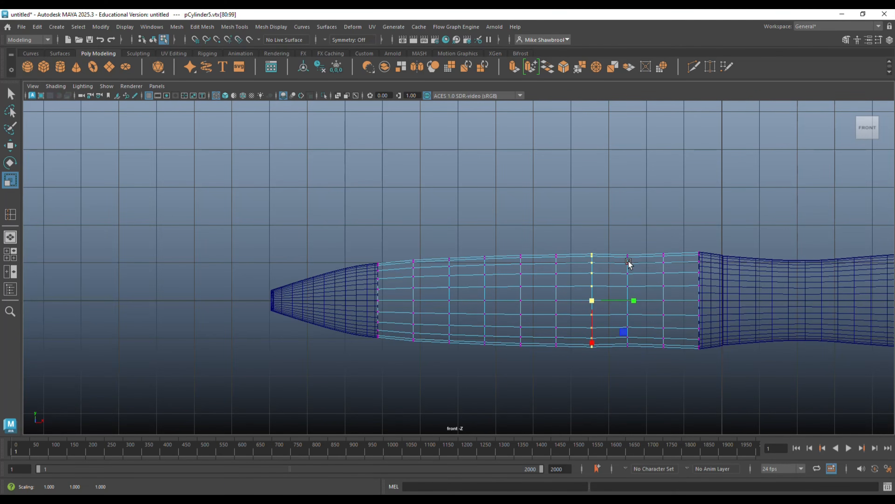
Scale the seventh and eighth vertex rings, nearest the barrel, slightly inward to begin a waist.
{"action": "left_click_drag", "start_coordinate": [614, 236], "coordinate": [656, 411]}
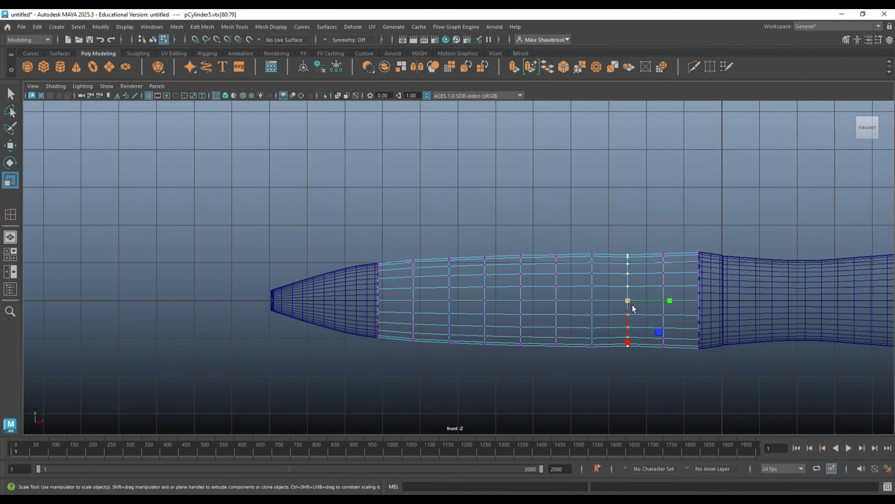
{"action": "left_click_drag", "start_coordinate": [629, 302], "coordinate": [633, 300]}
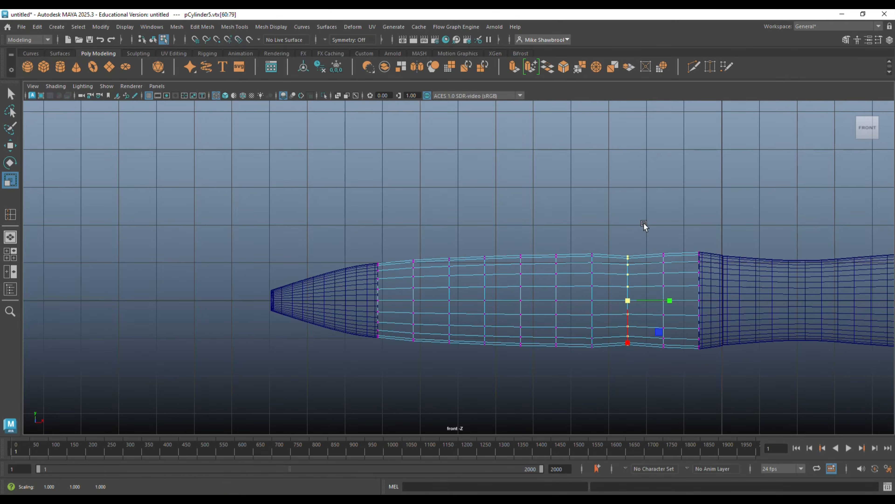
{"action": "left_click_drag", "start_coordinate": [644, 223], "coordinate": [677, 398]}
{"action": "left_click_drag", "start_coordinate": [664, 301], "coordinate": [664, 303]}
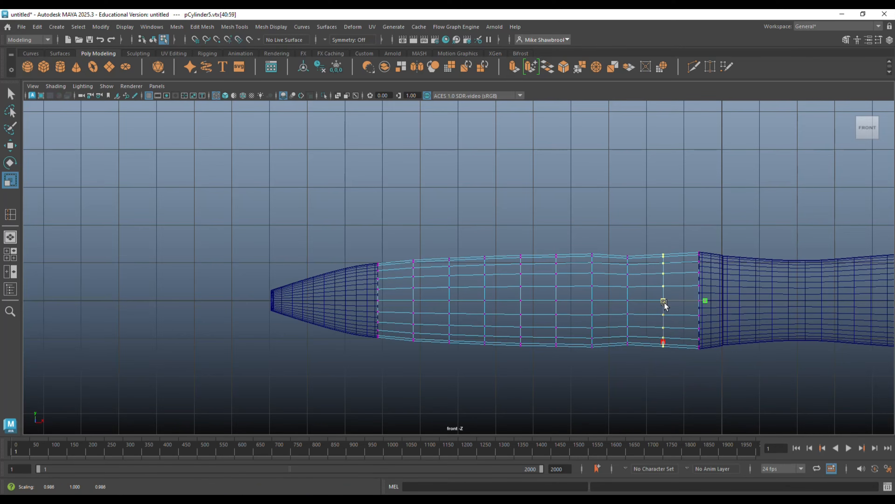
Scale the sixth and fifth vertex rings from the cone end slightly inward to carry the waist toward the middle.
{"action": "left_click_drag", "start_coordinate": [573, 228], "coordinate": [607, 405]}
{"action": "left_click_drag", "start_coordinate": [593, 301], "coordinate": [589, 305]}
{"action": "left_click_drag", "start_coordinate": [535, 222], "coordinate": [579, 387]}
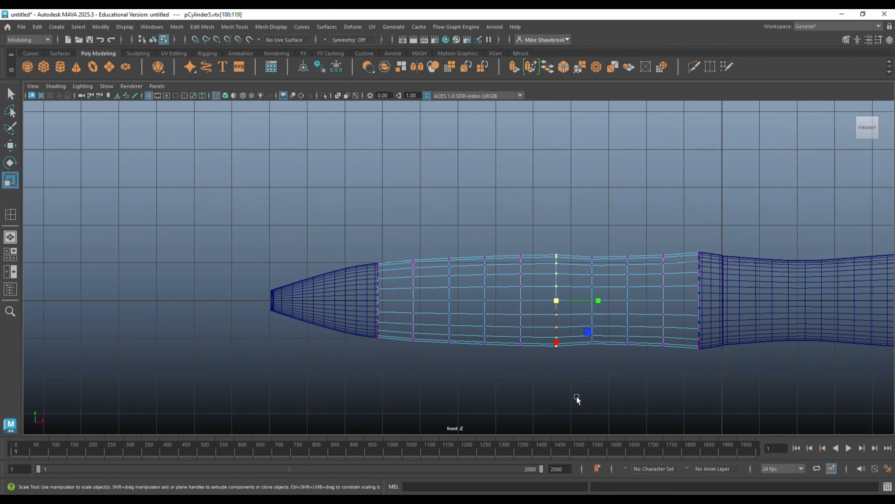
{"action": "left_click_drag", "start_coordinate": [558, 308], "coordinate": [555, 307]}
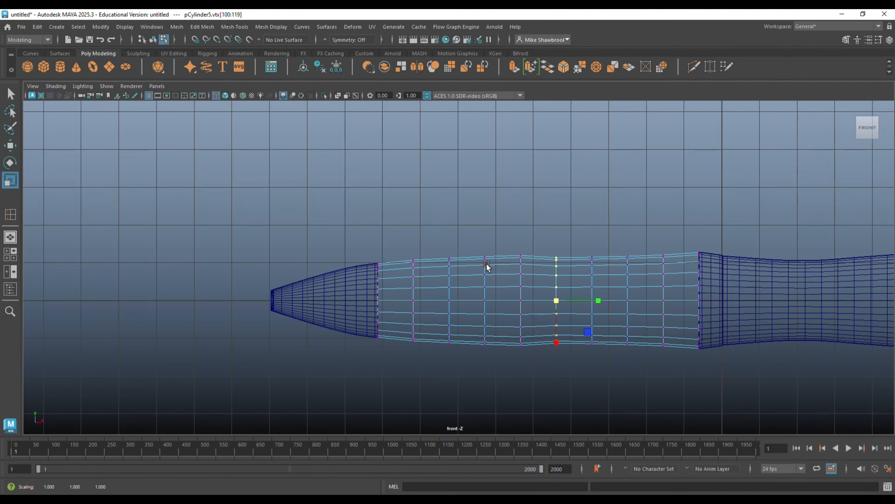
Scale the fourth vertex ring from the cone end slightly outward to even out the bulge.
{"action": "left_click_drag", "start_coordinate": [467, 234], "coordinate": [501, 395]}
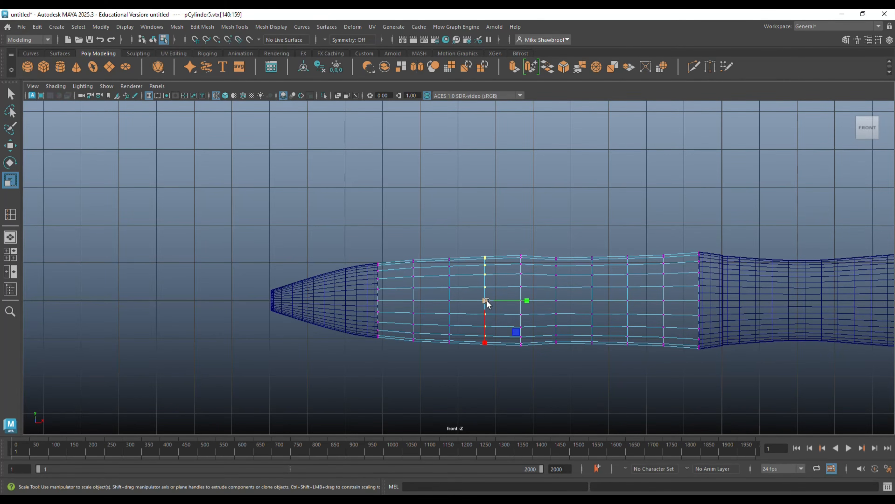
{"action": "left_click_drag", "start_coordinate": [485, 300], "coordinate": [489, 301]}
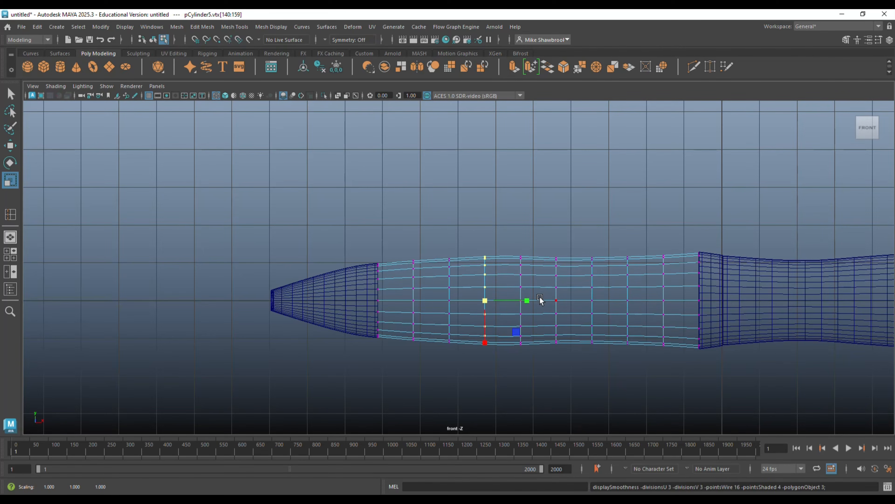
{"action": "left_click", "coordinate": [555, 382]}
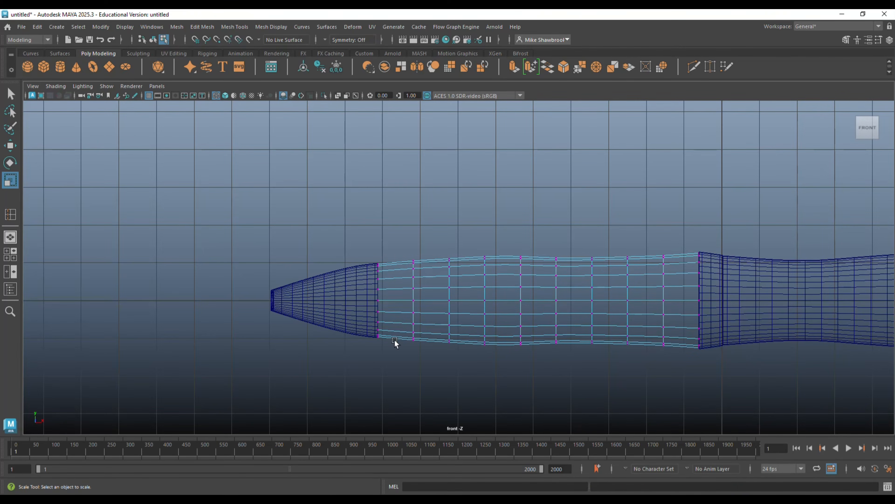
Return the contoured section to object mode and raise it clear of the cone tip and barrel.
{"action": "left_click", "coordinate": [11, 254]}
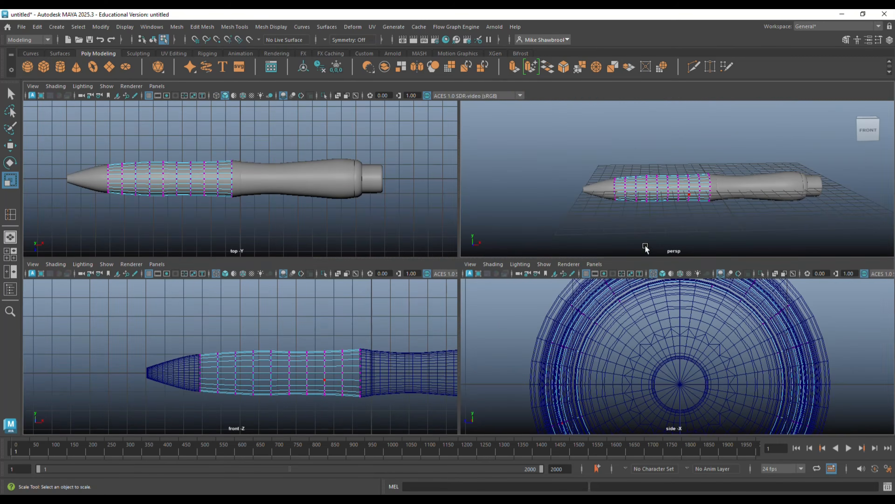
{"action": "key", "text": "space"}
{"action": "mouse_move", "coordinate": [511, 360]}
{"action": "left_mouse_down", "text": "alt"}
{"action": "mouse_move", "coordinate": [496, 368]}
{"action": "mouse_move", "coordinate": [511, 376]}
{"action": "mouse_move", "coordinate": [504, 371]}
{"action": "left_mouse_up", "text": "alt"}
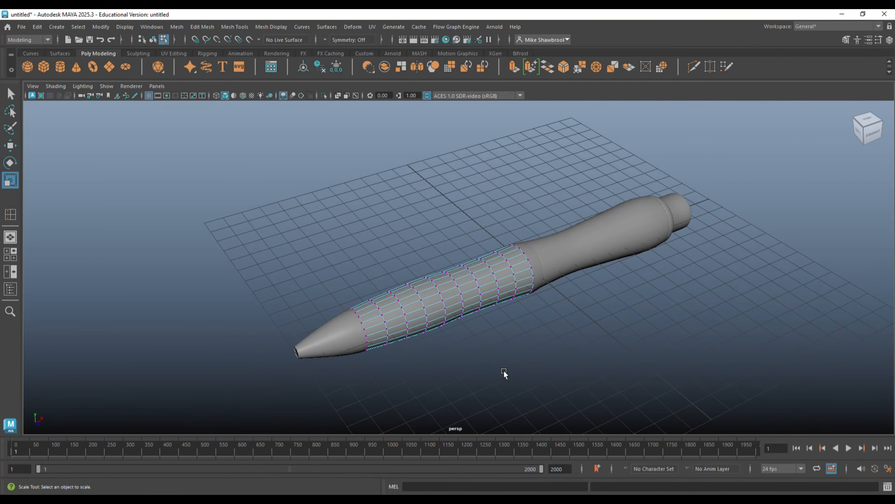
{"action": "right_click_drag", "start_coordinate": [548, 260], "coordinate": [592, 216]}
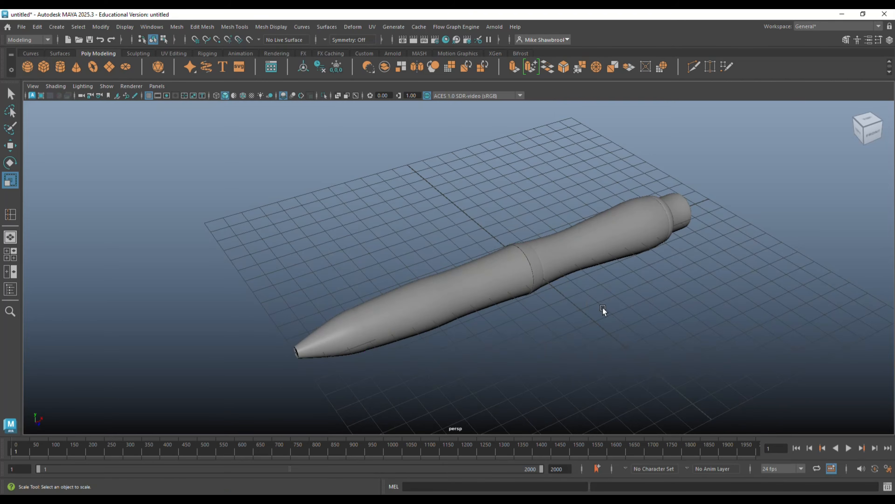
{"action": "left_click_drag", "start_coordinate": [603, 307], "coordinate": [579, 341], "text": "alt"}
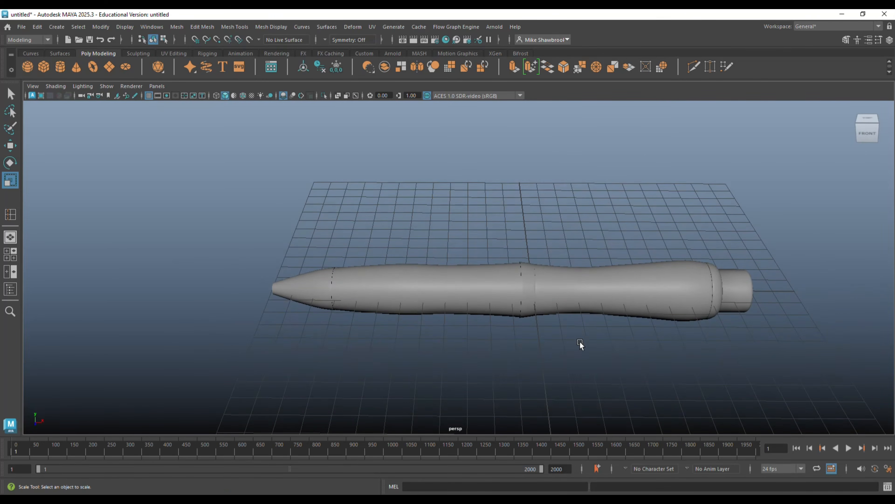
{"action": "scroll", "coordinate": [583, 359], "scroll_direction": "up", "scroll_amount": 2}
{"action": "left_click", "coordinate": [422, 293]}
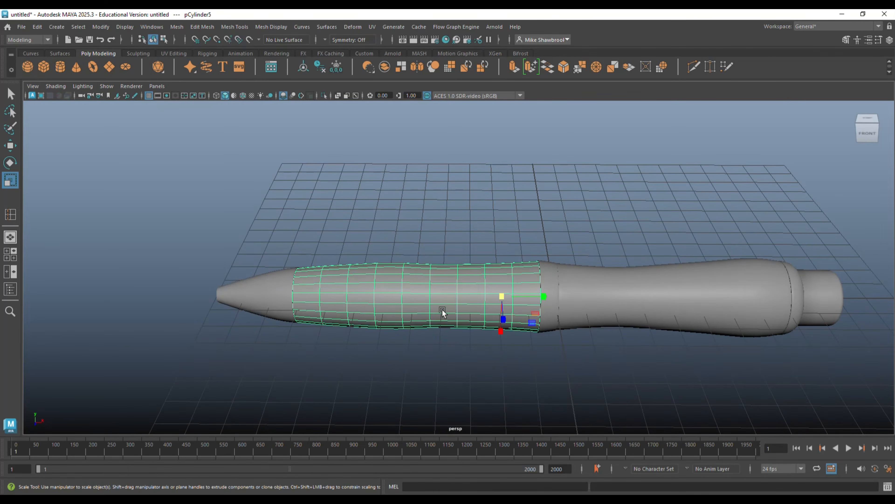
{"action": "key", "text": "w"}
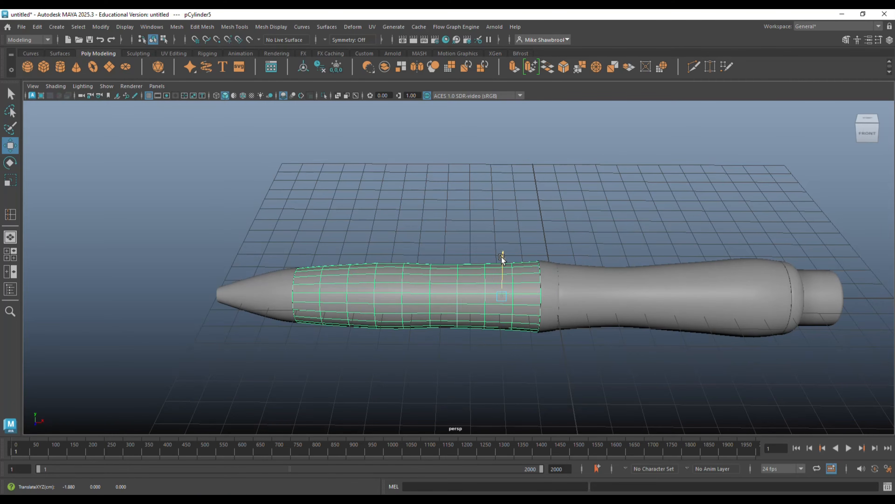
{"action": "left_click_drag", "start_coordinate": [502, 257], "coordinate": [442, 298]}
Extrude the open edge loops at both ends of the raised section with a thickness of -0.3.
{"action": "right_click_drag", "start_coordinate": [422, 203], "coordinate": [420, 181]}
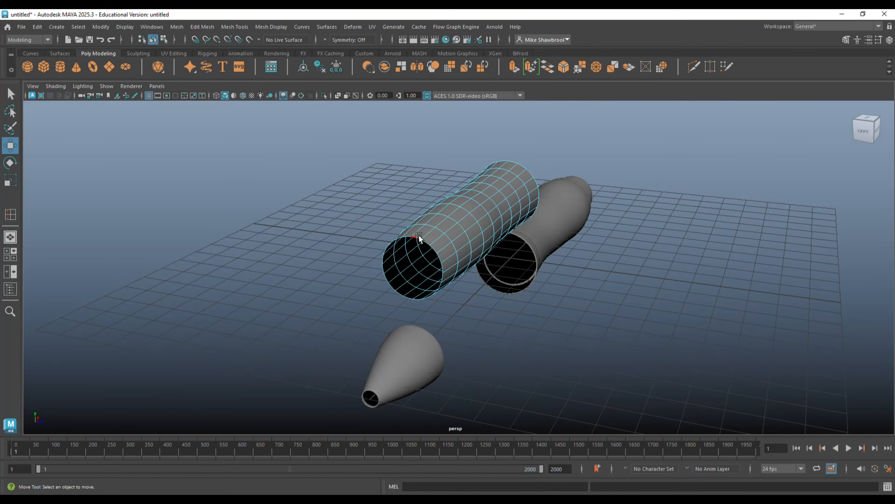
{"action": "double_click", "coordinate": [420, 235]}
{"action": "left_click_drag", "start_coordinate": [420, 235], "coordinate": [392, 288], "text": "alt"}
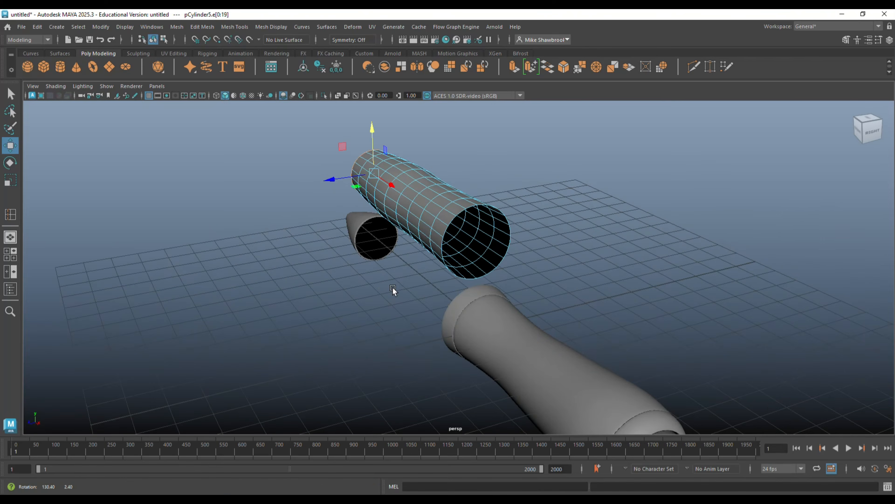
{"action": "double_click", "coordinate": [461, 212], "text": "shift"}
{"action": "key", "text": "ctrl+e"}
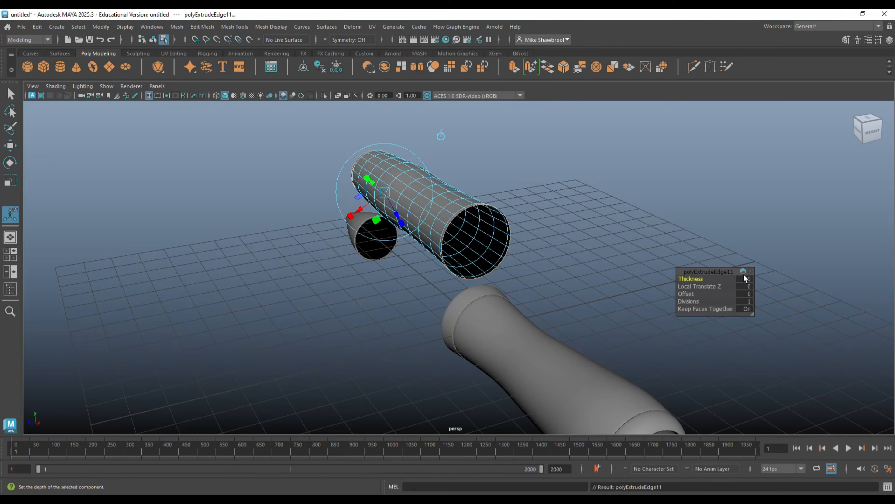
{"action": "left_click_drag", "start_coordinate": [697, 279], "coordinate": [693, 279]}
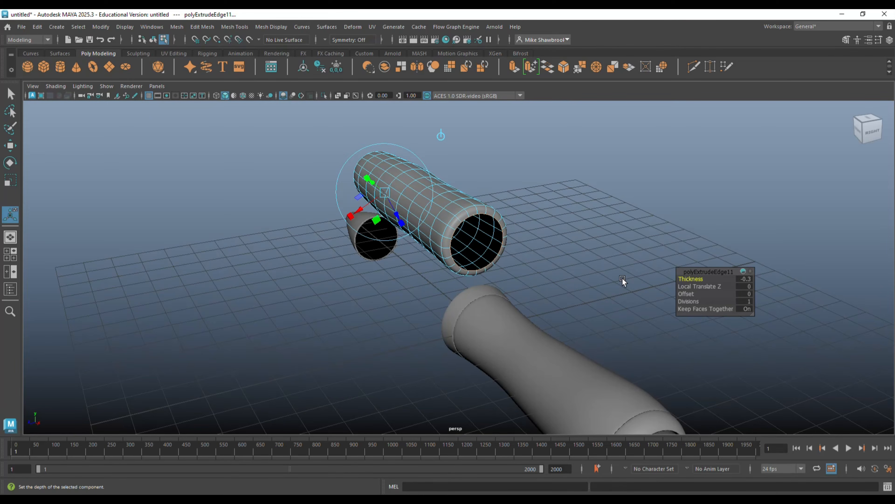
{"action": "key", "text": "1"}
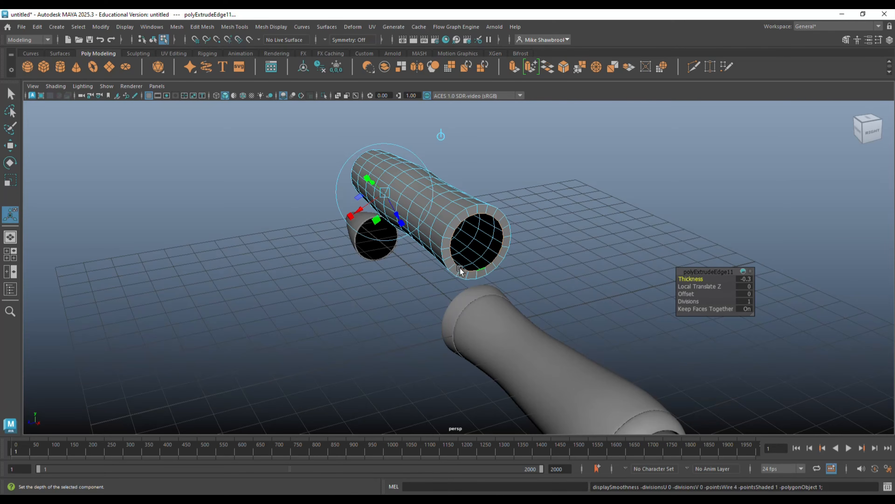
Bevel the outer rim edges at both ends of the section with a fraction of 0.1.
{"action": "left_click_drag", "start_coordinate": [460, 271], "coordinate": [446, 259], "text": "alt"}
{"action": "right_click", "coordinate": [545, 181]}
{"action": "left_click", "coordinate": [543, 153]}
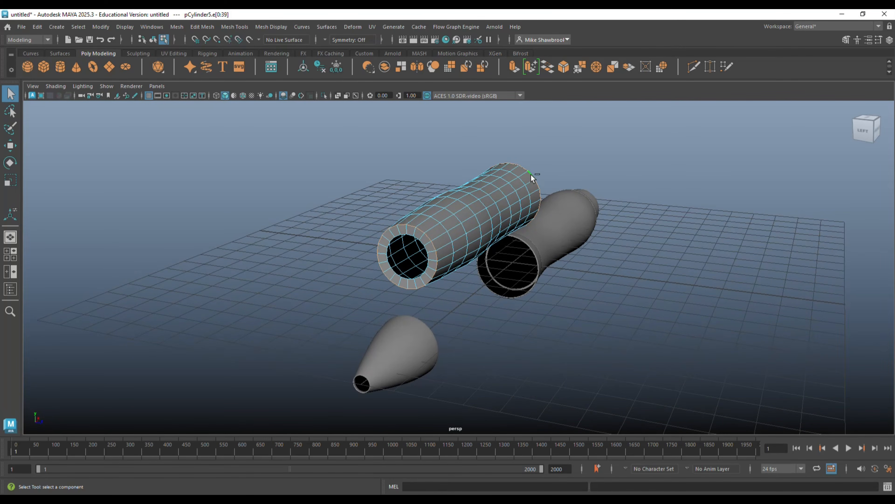
{"action": "key", "text": "ctrl+b"}
{"action": "left_click", "coordinate": [723, 278]}
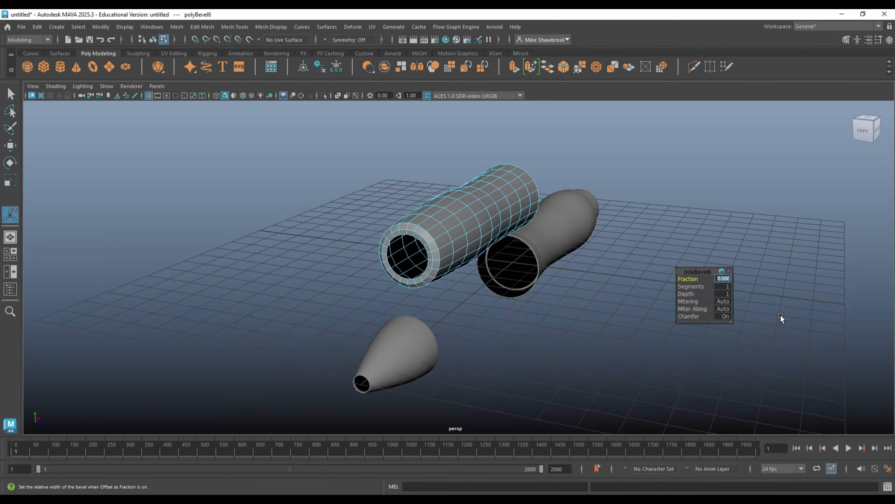
{"action": "type", "text": "0.1"}
{"action": "key", "text": "Return"}
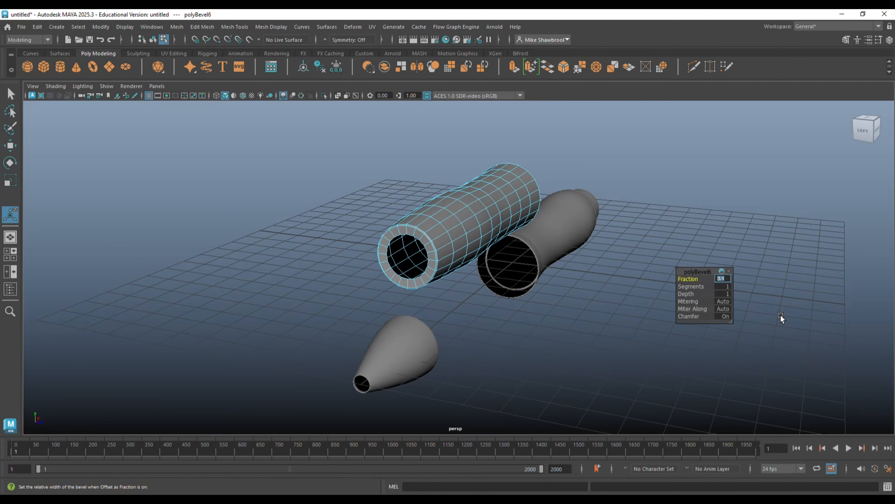
Smooth the whole section mesh with one division.
{"action": "left_click", "coordinate": [588, 322]}
{"action": "right_click_drag", "start_coordinate": [502, 188], "coordinate": [537, 169]}
{"action": "left_click", "coordinate": [173, 29]}
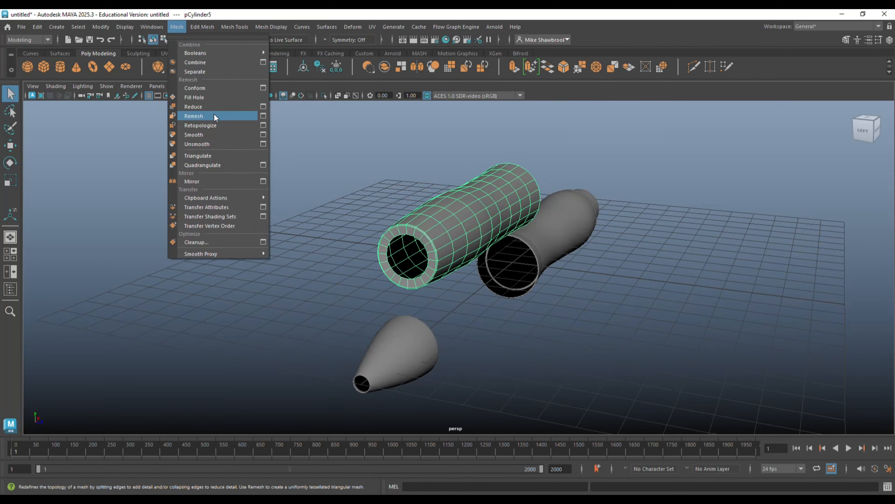
{"action": "left_click", "coordinate": [208, 134]}
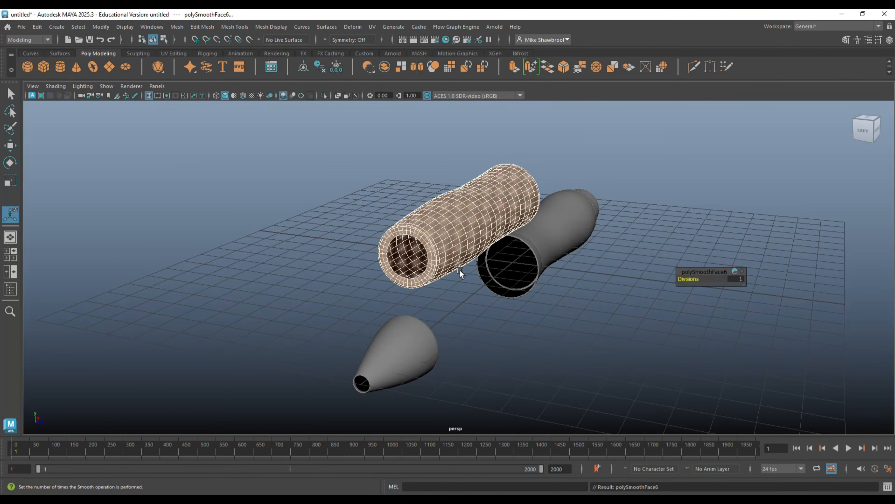
Lower the smoothed section back into line between the cone tip and the barrel.
{"action": "key", "text": "w"}
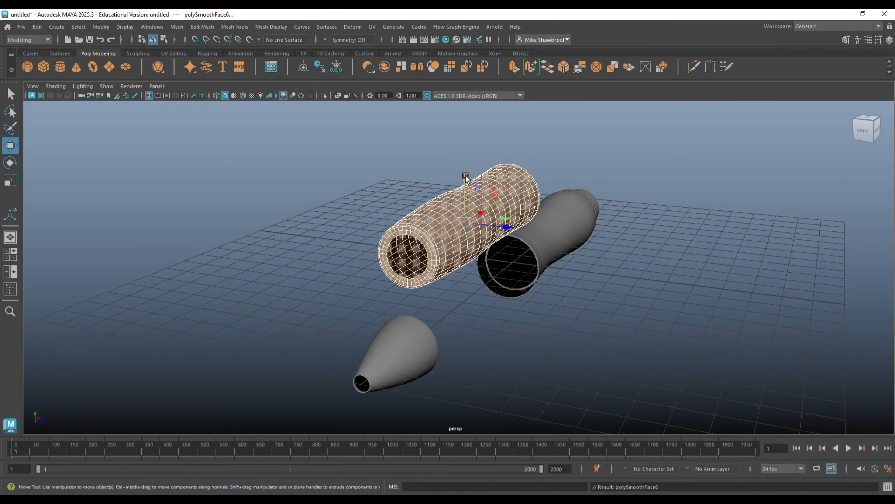
{"action": "key", "text": "x"}
{"action": "left_click_drag", "start_coordinate": [464, 222], "coordinate": [460, 253]}
{"action": "left_click", "coordinate": [10, 253]}
{"action": "key", "text": "space"}
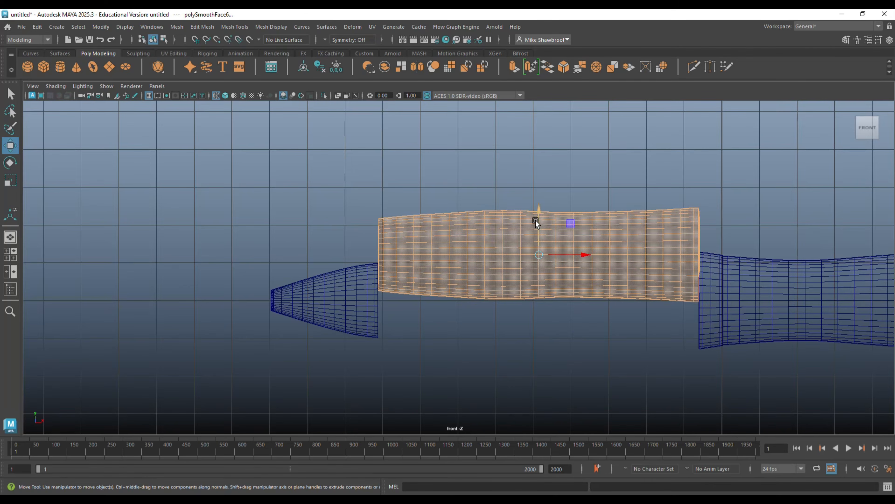
{"action": "key", "text": "x"}
{"action": "left_click_drag", "start_coordinate": [536, 220], "coordinate": [537, 271]}
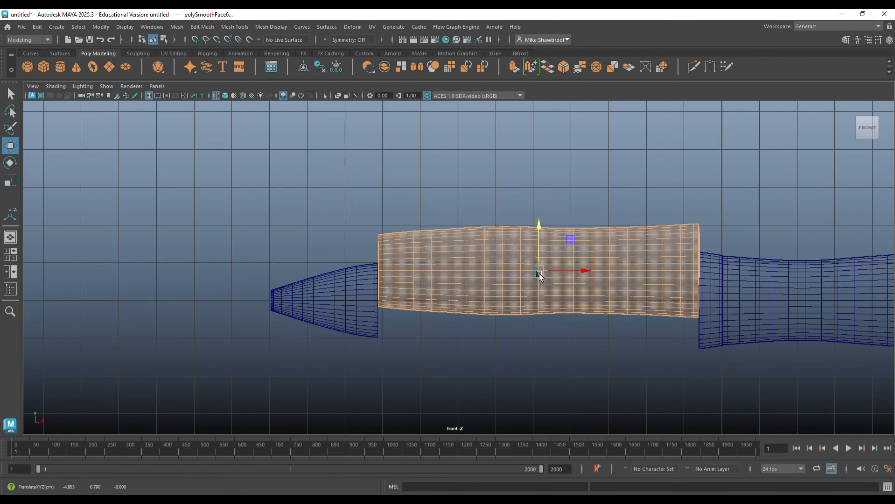
{"action": "left_click_drag", "start_coordinate": [540, 228], "coordinate": [540, 246]}
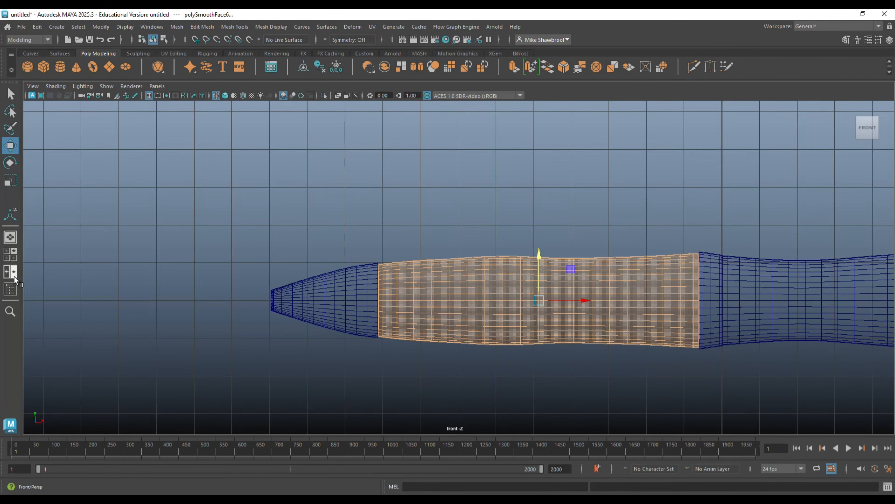
{"action": "key", "text": "space"}
{"action": "key", "text": "space"}
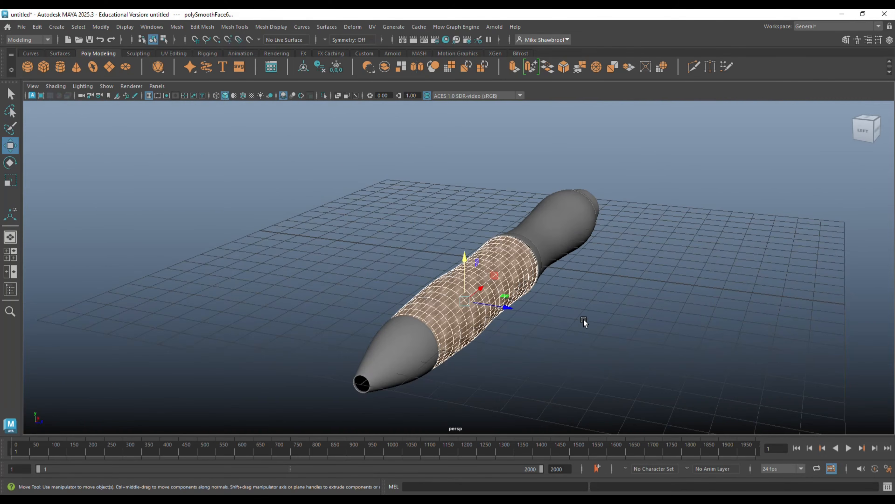
{"action": "left_click", "coordinate": [587, 325]}
Try to enlarge the section uniformly about its off-centre pivot, and undo the scaling.
{"action": "left_click_drag", "start_coordinate": [595, 333], "coordinate": [499, 308], "text": "alt"}
{"action": "left_click", "coordinate": [498, 295]}
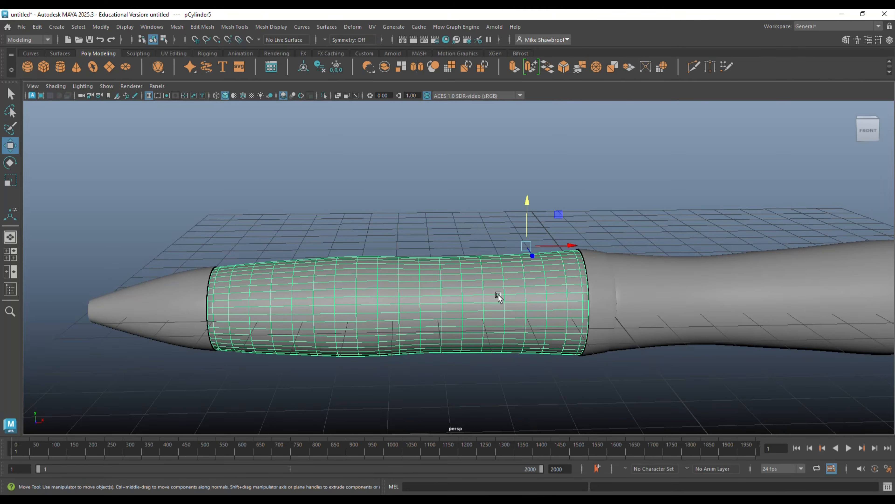
{"action": "key", "text": "r"}
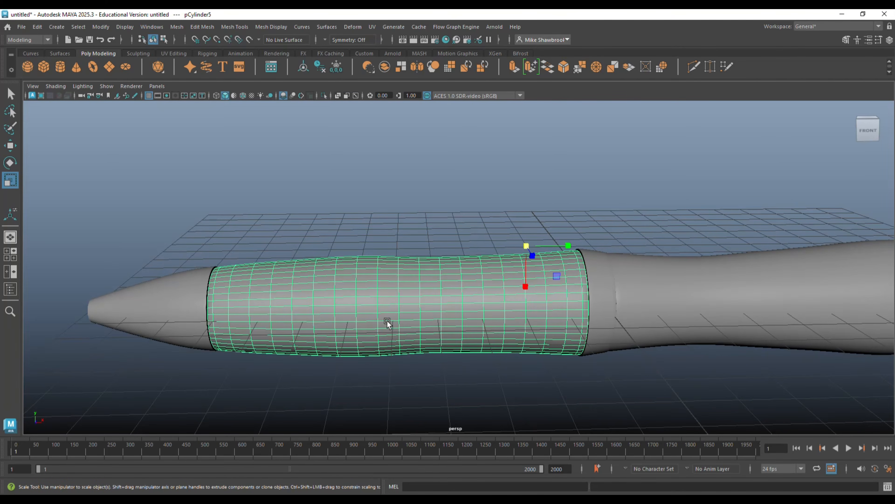
{"action": "left_click_drag", "start_coordinate": [529, 246], "coordinate": [548, 261]}
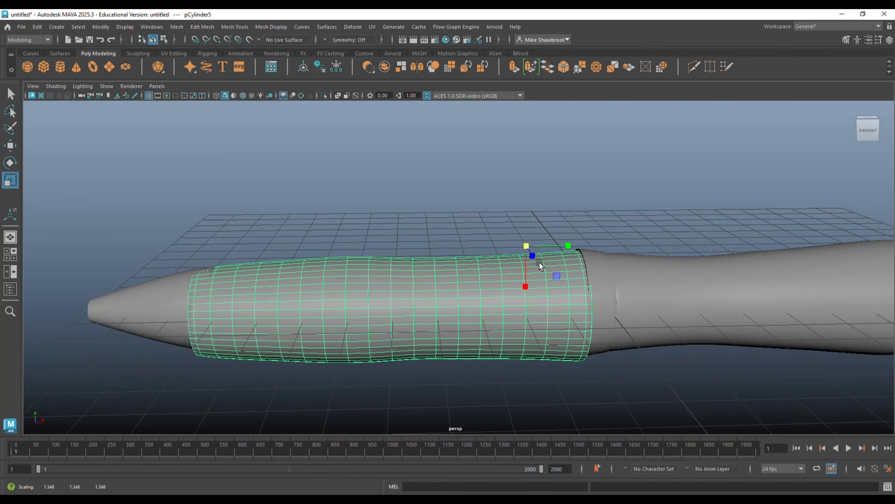
{"action": "key", "text": "ctrl+z"}
{"action": "left_click_drag", "start_coordinate": [425, 350], "coordinate": [540, 238], "text": "alt"}
{"action": "mouse_move", "coordinate": [517, 274]}
{"action": "left_mouse_down", "text": "alt"}
{"action": "mouse_move", "coordinate": [538, 251]}
{"action": "mouse_move", "coordinate": [520, 258]}
{"action": "left_mouse_up", "text": "alt"}
{"action": "key", "text": "ctrl+z"}
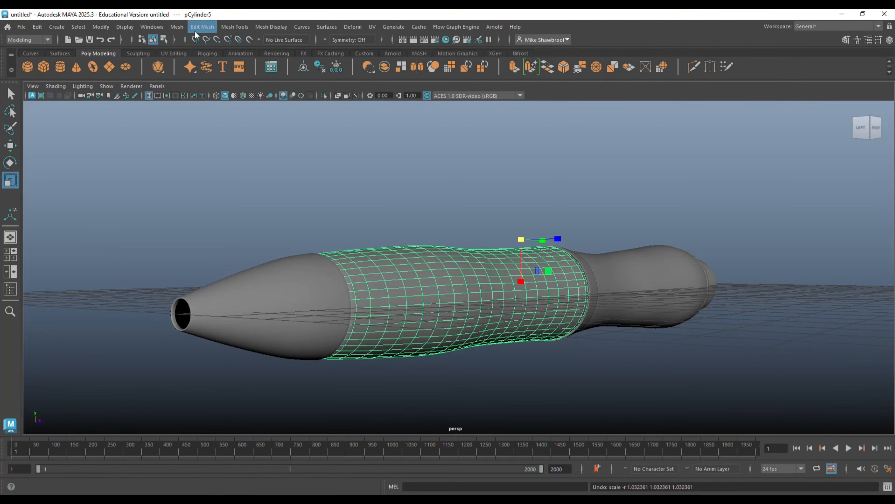
Center the section's pivot and snap the section vertically onto the pen's central axis.
{"action": "left_click", "coordinate": [105, 28]}
{"action": "left_click", "coordinate": [133, 98]}
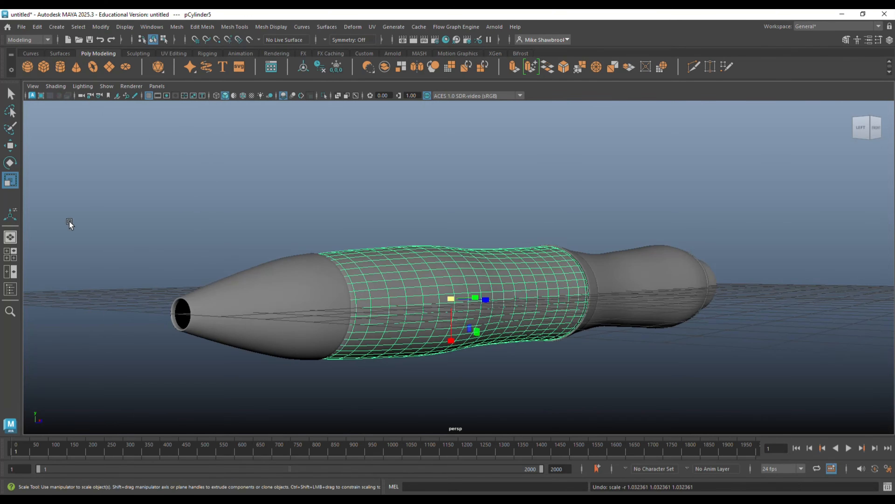
{"action": "left_click", "coordinate": [9, 254]}
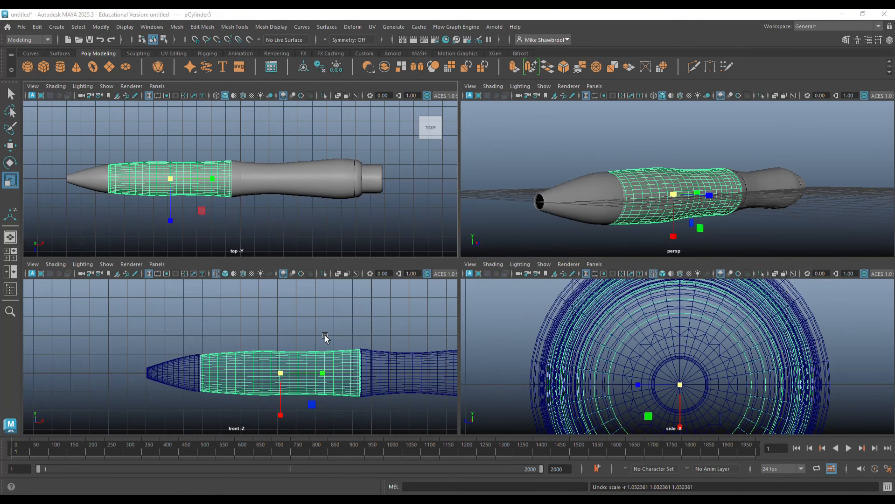
{"action": "key", "text": "space"}
{"action": "key", "text": "w"}
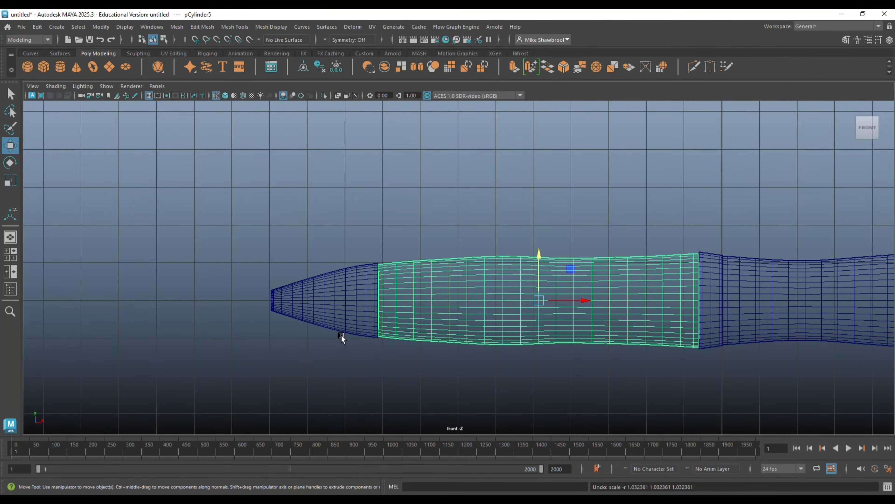
{"action": "key", "text": "x"}
{"action": "left_click_drag", "start_coordinate": [539, 253], "coordinate": [546, 292]}
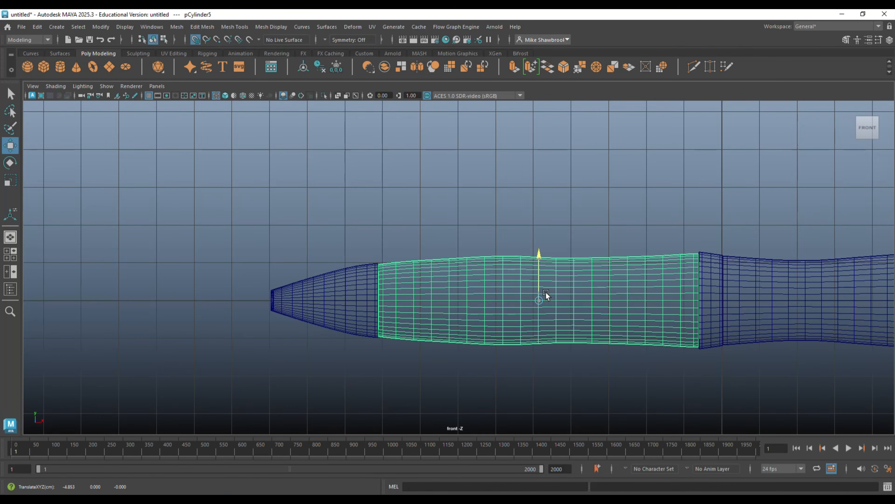
{"action": "left_click", "coordinate": [11, 253]}
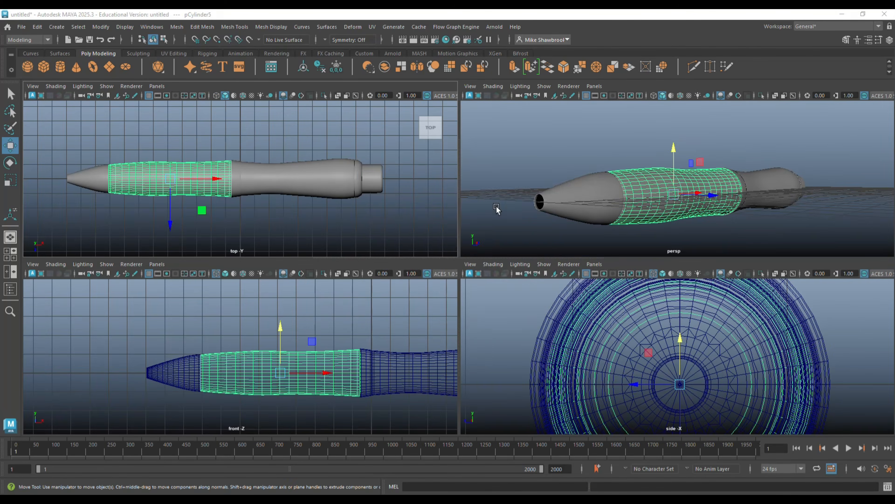
Scale the section slightly wider about its centered pivot and adjust its length to fit between the cone tip and barrel.
{"action": "key", "text": "space"}
{"action": "left_click", "coordinate": [742, 341]}
{"action": "left_click_drag", "start_coordinate": [667, 348], "coordinate": [594, 340], "text": "alt"}
{"action": "left_click", "coordinate": [577, 289]}
{"action": "key", "text": "r"}
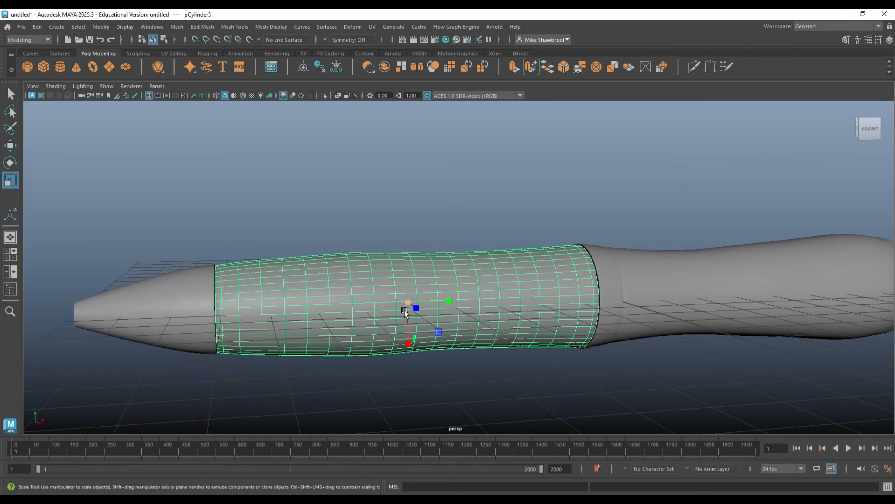
{"action": "left_click_drag", "start_coordinate": [407, 302], "coordinate": [449, 302]}
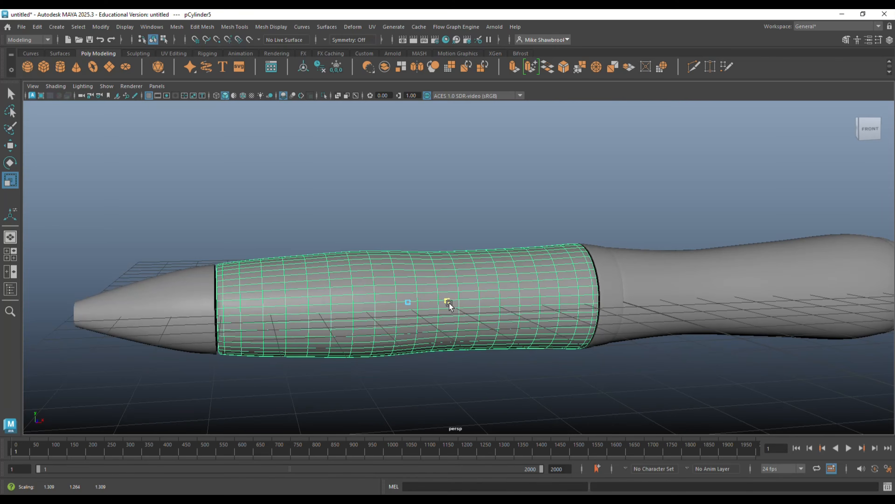
Stretch the section lengthwise to a scale of about 1.278 so it meets the cone tip, and clear the selection.
{"action": "left_click_drag", "start_coordinate": [449, 303], "coordinate": [450, 303]}
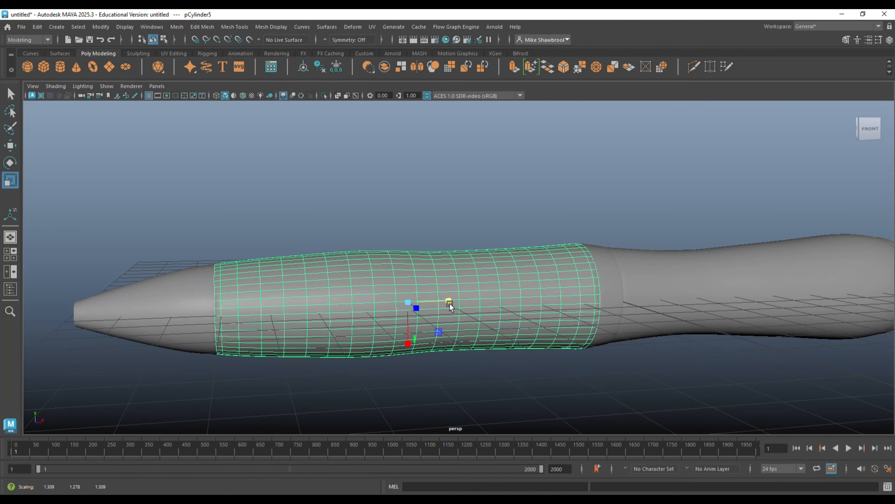
{"action": "left_click", "coordinate": [596, 336]}
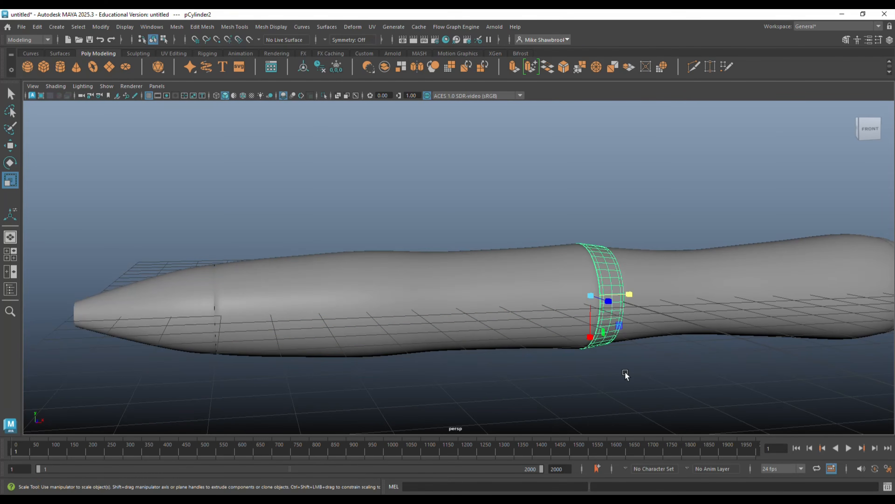
{"action": "left_click", "coordinate": [570, 373]}
Create a polygon cylinder and rotate it to lie along the pen's long axis.
{"action": "left_click_drag", "start_coordinate": [583, 378], "coordinate": [294, 359], "text": "alt"}
{"action": "mouse_move", "coordinate": [216, 364]}
{"action": "left_mouse_down", "text": "alt"}
{"action": "mouse_move", "coordinate": [206, 336]}
{"action": "mouse_move", "coordinate": [242, 335]}
{"action": "mouse_move", "coordinate": [220, 356]}
{"action": "left_mouse_up", "text": "alt"}
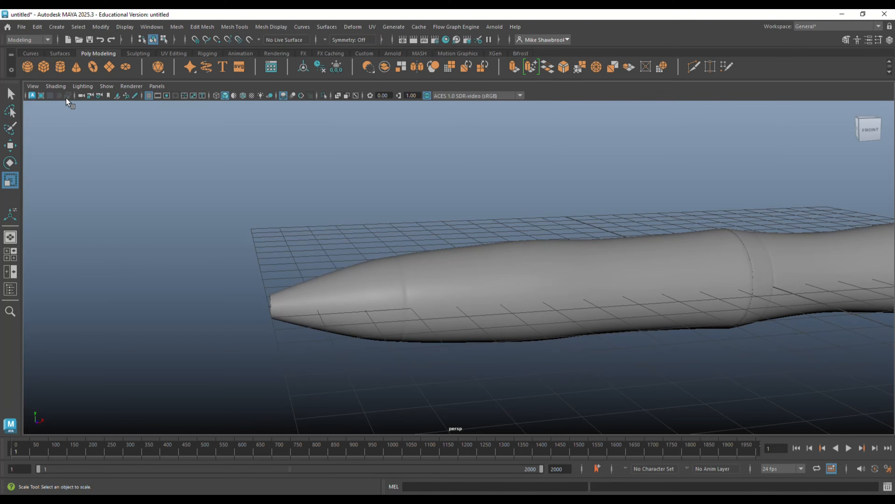
{"action": "left_click", "coordinate": [60, 68]}
{"action": "scroll", "coordinate": [365, 324], "scroll_direction": "down", "scroll_amount": 3}
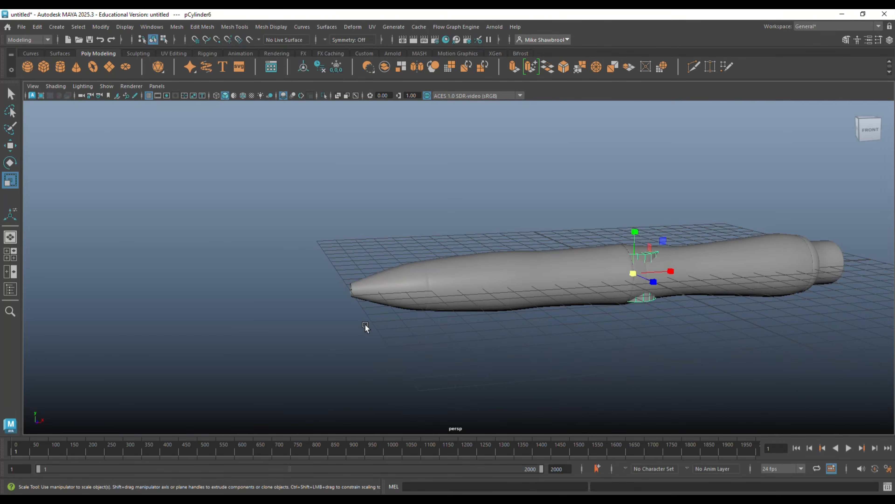
{"action": "key", "text": "e"}
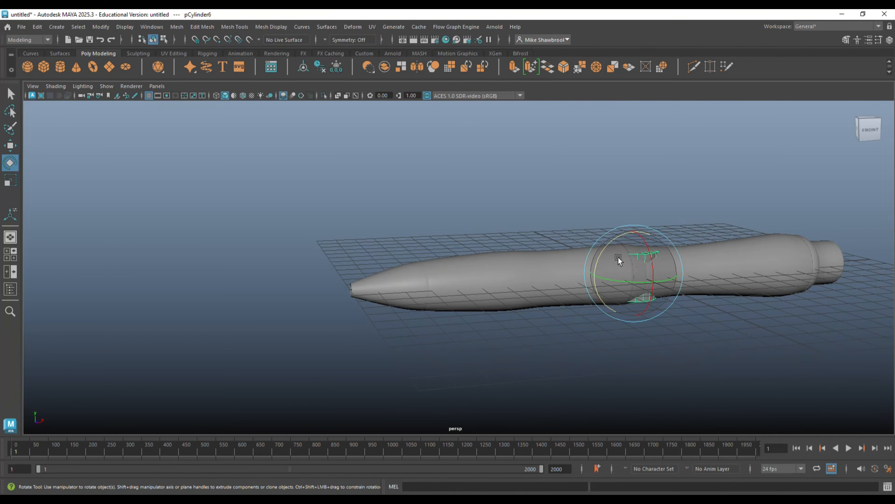
{"action": "left_click_drag", "start_coordinate": [609, 241], "coordinate": [590, 309]}
Move the cylinder about -12.376 cm along X in front of the tip's opening and scale it uniformly to about 0.222.
{"action": "key", "text": "w"}
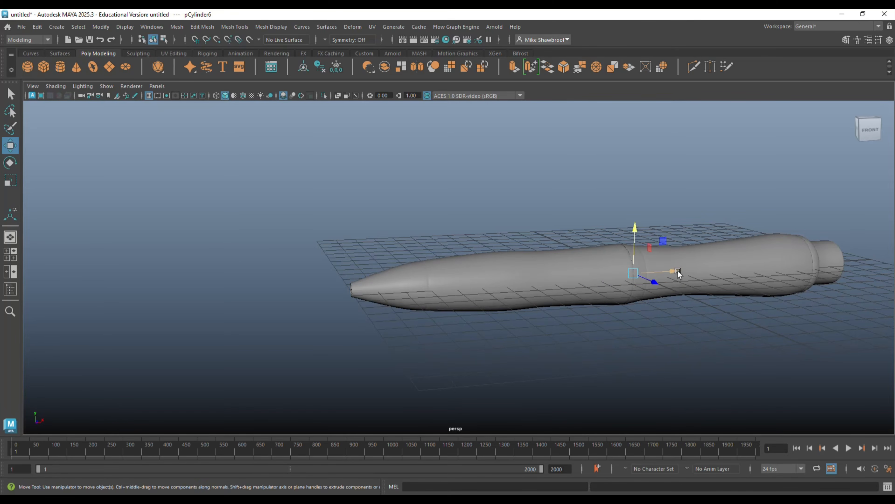
{"action": "left_click_drag", "start_coordinate": [678, 272], "coordinate": [393, 317]}
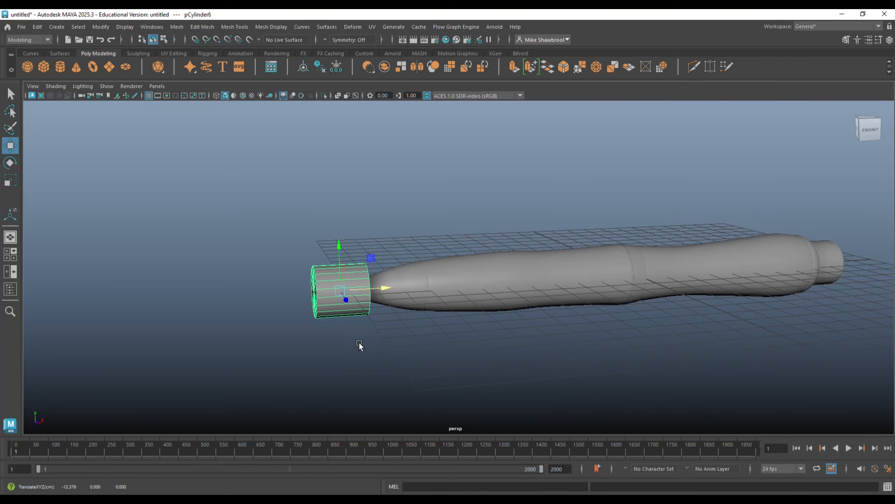
{"action": "key", "text": "r"}
{"action": "left_click_drag", "start_coordinate": [339, 290], "coordinate": [307, 299]}
{"action": "key", "text": "f"}
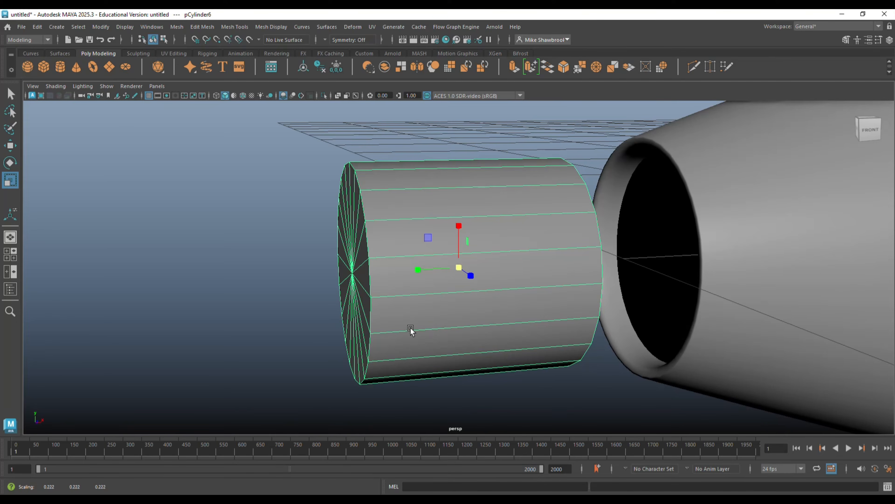
Delete the end-cap faces of the small cylinder on the side facing the pen tip.
{"action": "left_click_drag", "start_coordinate": [270, 304], "coordinate": [576, 340], "text": "alt"}
{"action": "right_click_drag", "start_coordinate": [507, 227], "coordinate": [505, 255]}
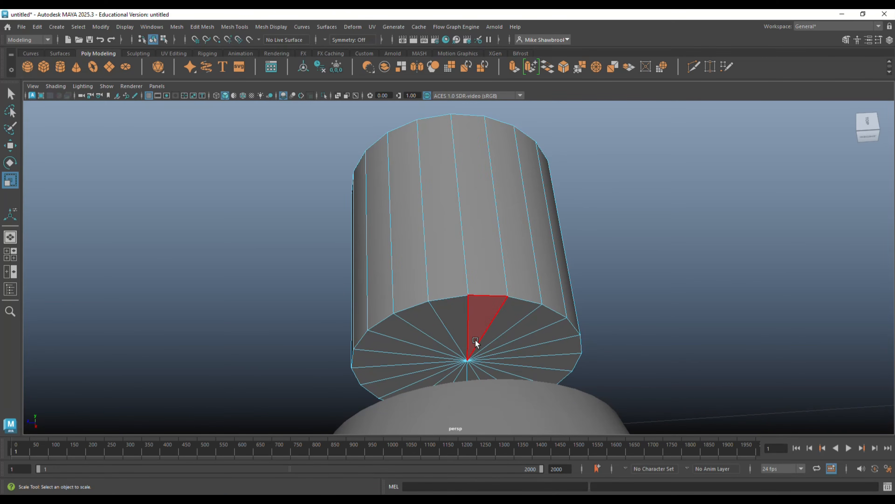
{"action": "mouse_move", "coordinate": [472, 340]}
{"action": "left_mouse_down"}
{"action": "mouse_move", "coordinate": [448, 368]}
{"action": "mouse_move", "coordinate": [514, 365]}
{"action": "mouse_move", "coordinate": [496, 340]}
{"action": "left_mouse_up"}
{"action": "key", "text": "Delete"}
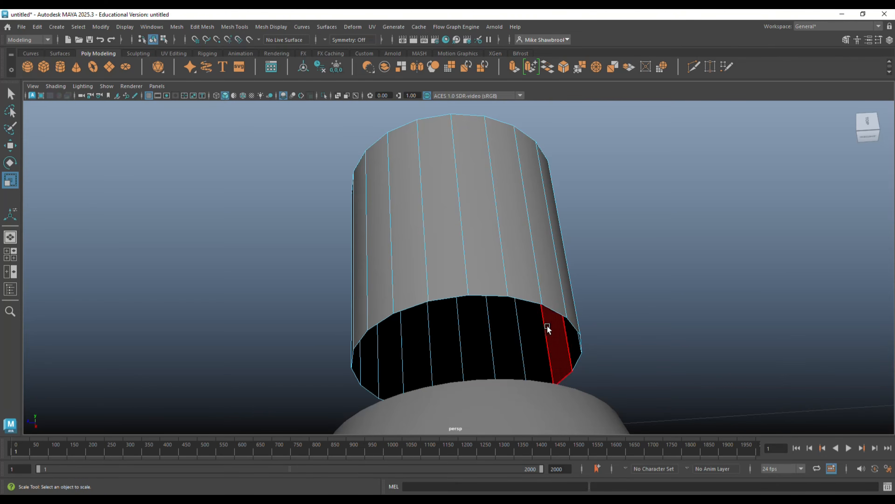
Bevel the edge loop around the cylinder's outer end with a fraction of 1 and 4 segments to form a rounded nose.
{"action": "left_click_drag", "start_coordinate": [628, 304], "coordinate": [478, 280], "text": "alt"}
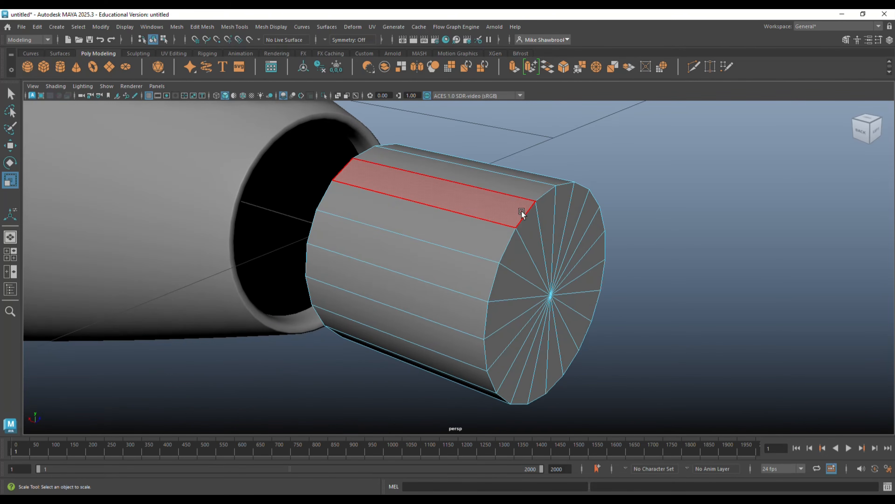
{"action": "right_click_drag", "start_coordinate": [524, 209], "coordinate": [524, 186]}
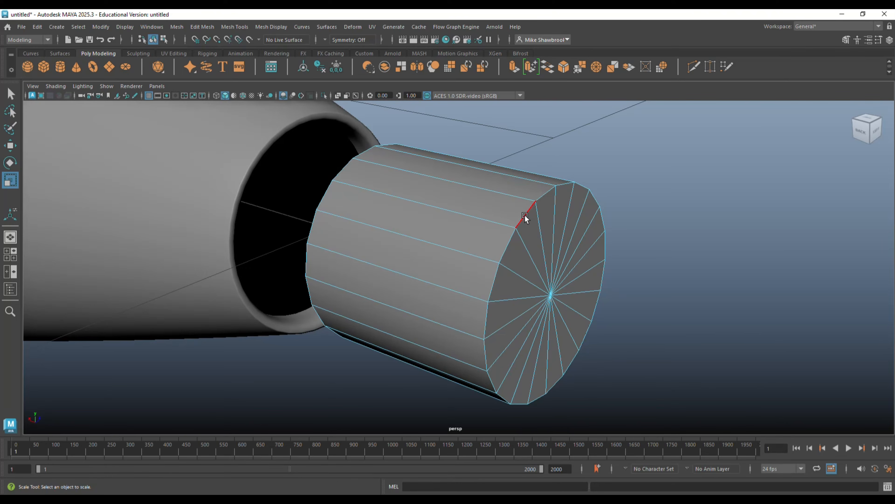
{"action": "double_click", "coordinate": [524, 215]}
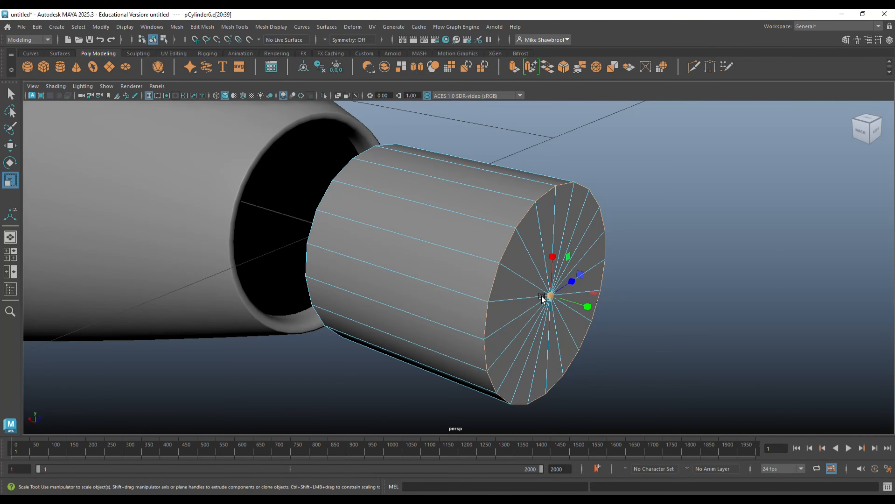
{"action": "key", "text": "ctrl+b"}
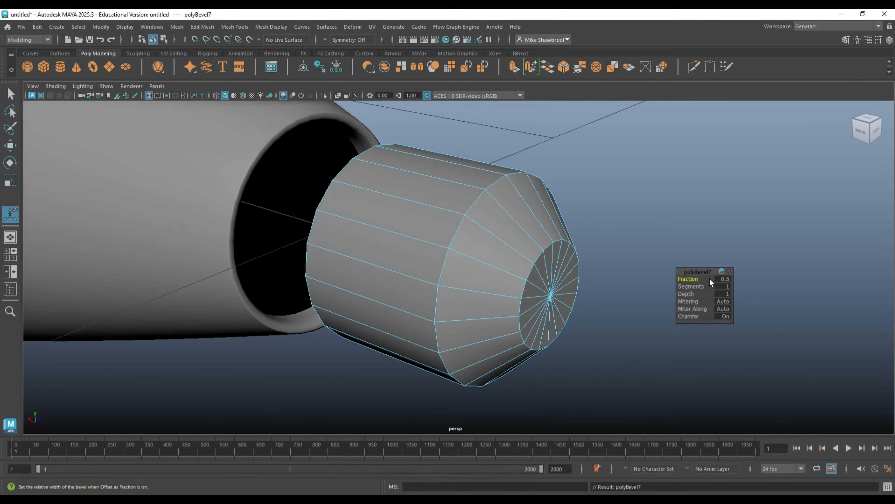
{"action": "left_click", "coordinate": [718, 279]}
{"action": "key", "text": "Return"}
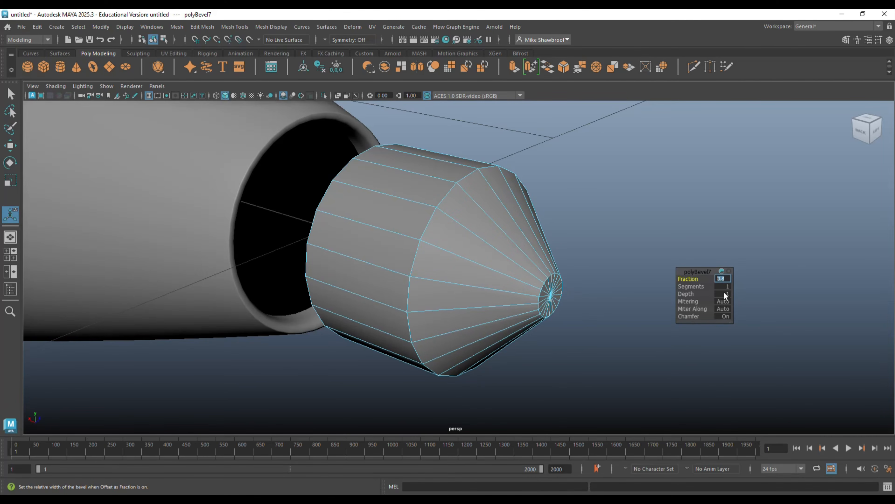
{"action": "key", "text": "Return"}
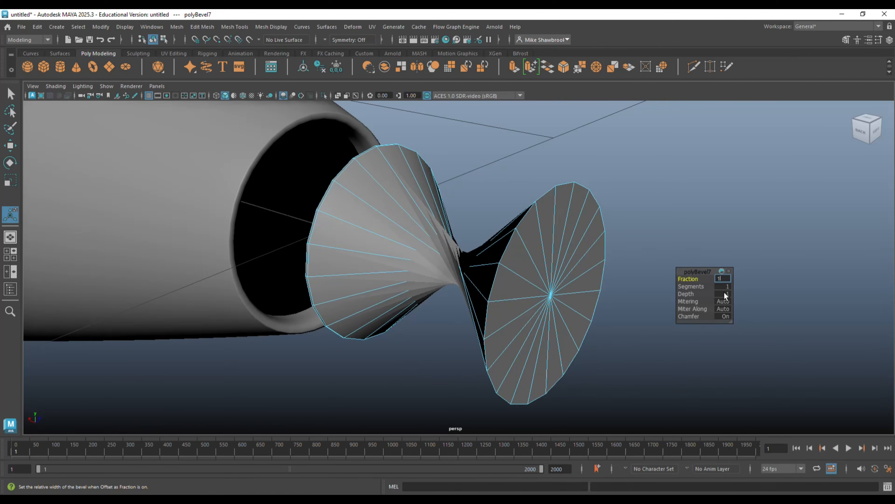
{"action": "key", "text": "Return"}
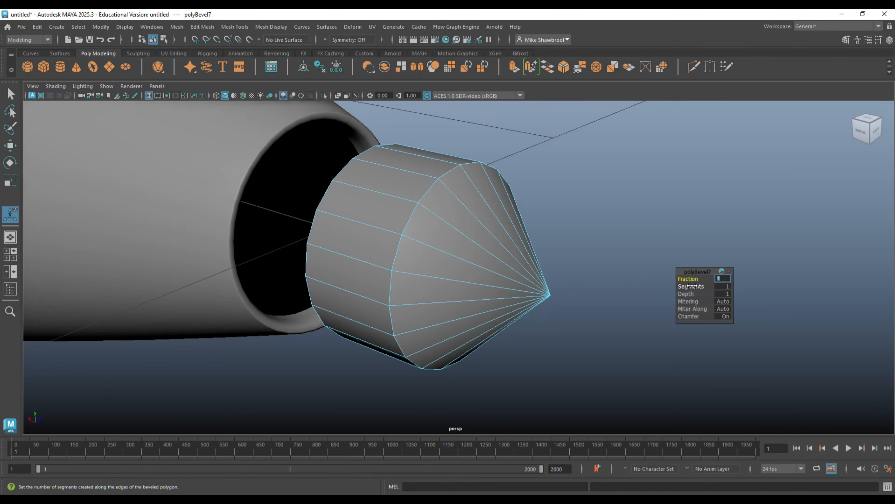
{"action": "middle_click_drag", "start_coordinate": [687, 287], "coordinate": [700, 287]}
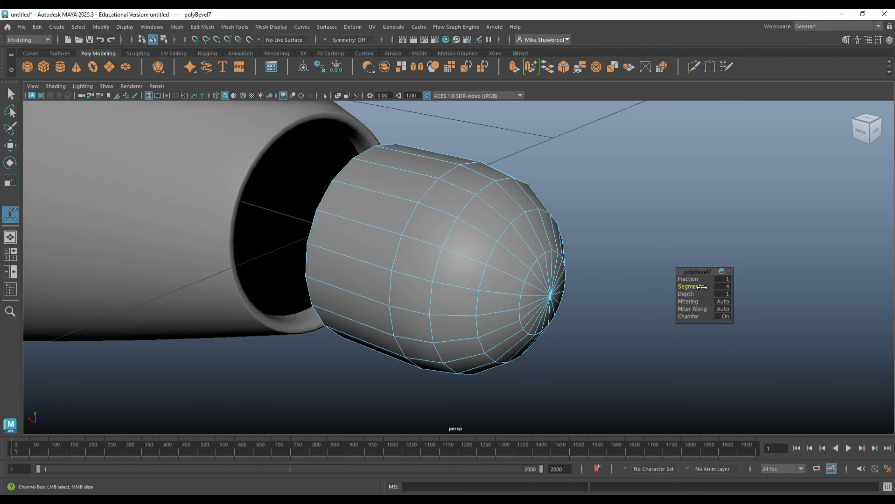
Slide the rounded nose piece into the tip's opening and scale it uniformly to fit inside the rim.
{"action": "left_click_drag", "start_coordinate": [669, 293], "coordinate": [625, 317], "text": "alt"}
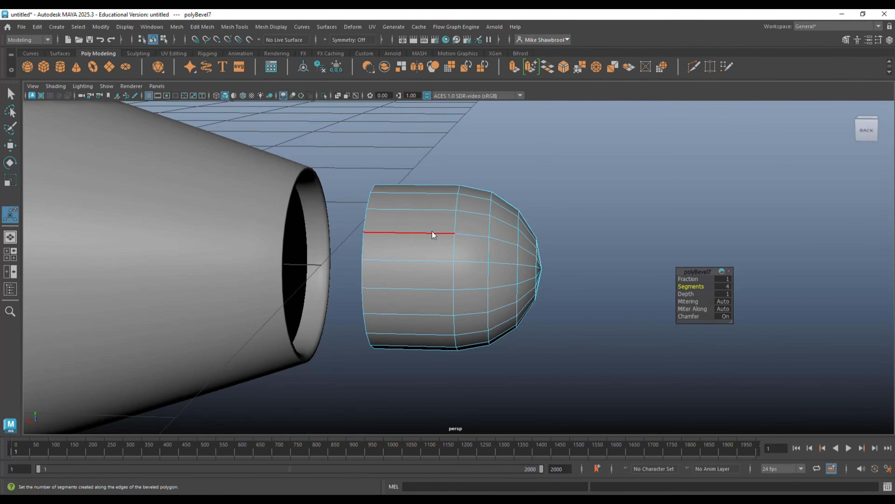
{"action": "right_click_drag", "start_coordinate": [432, 231], "coordinate": [460, 214]}
{"action": "key", "text": "w"}
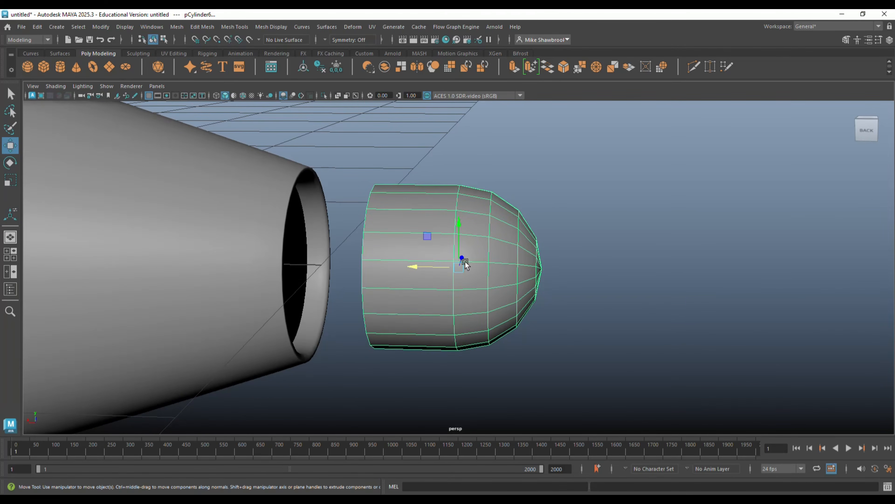
{"action": "left_click_drag", "start_coordinate": [416, 268], "coordinate": [301, 299]}
{"action": "key", "text": "r"}
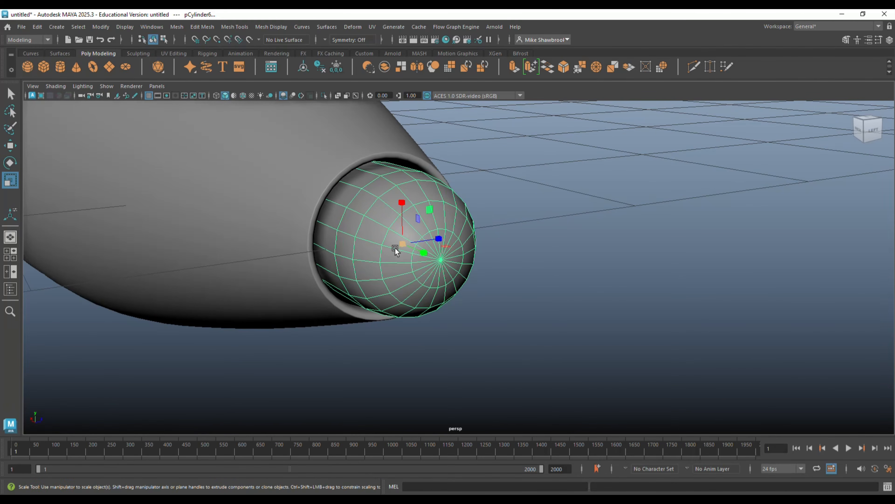
{"action": "left_click_drag", "start_coordinate": [396, 247], "coordinate": [472, 320]}
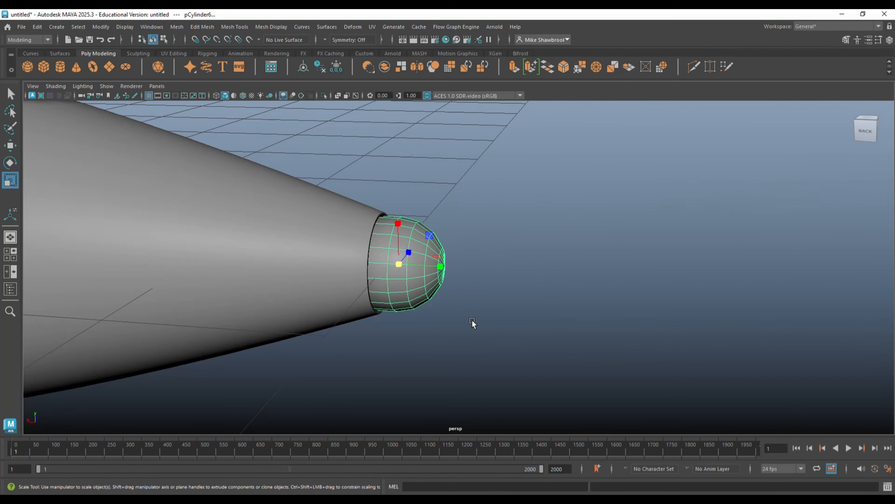
Stretch the nose piece lengthwise into a longer point and turn on its smooth preview.
{"action": "left_click_drag", "start_coordinate": [440, 269], "coordinate": [464, 382]}
{"action": "key", "text": "3"}
{"action": "left_click", "coordinate": [534, 313]}
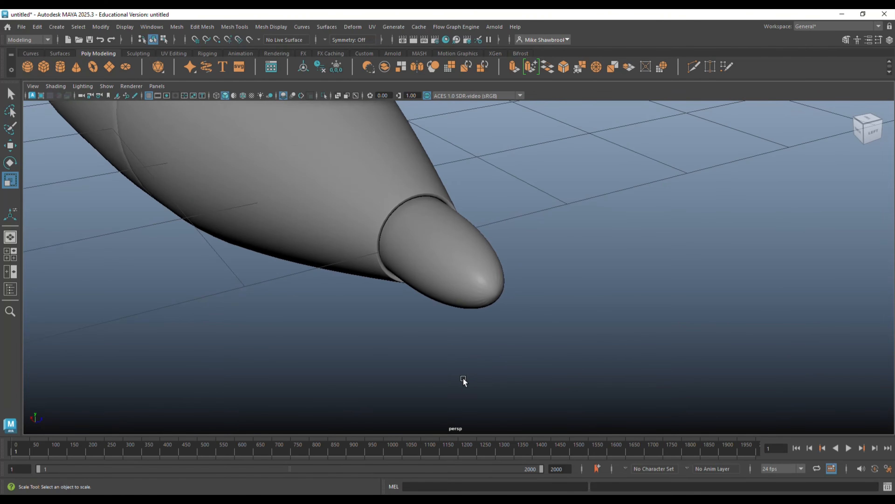
Apply the Smooth operation to the nose piece with 1 division.
{"action": "left_click", "coordinate": [466, 285]}
{"action": "left_click", "coordinate": [176, 26]}
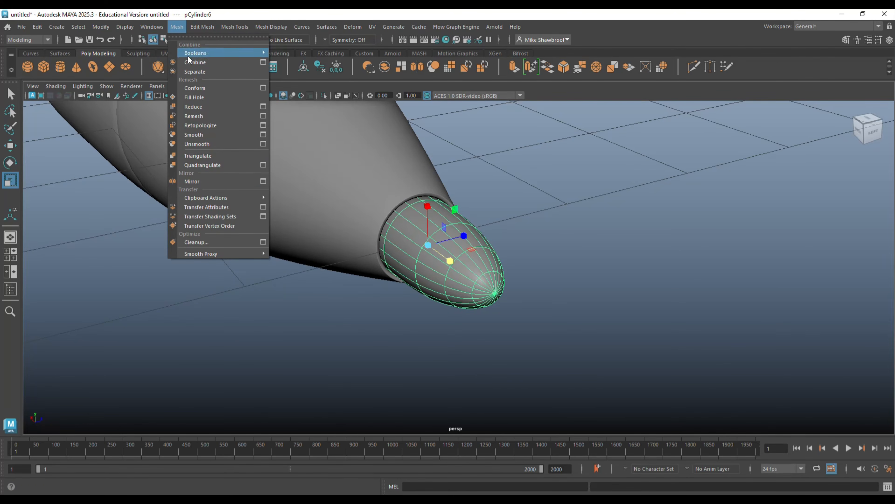
{"action": "left_click", "coordinate": [196, 135]}
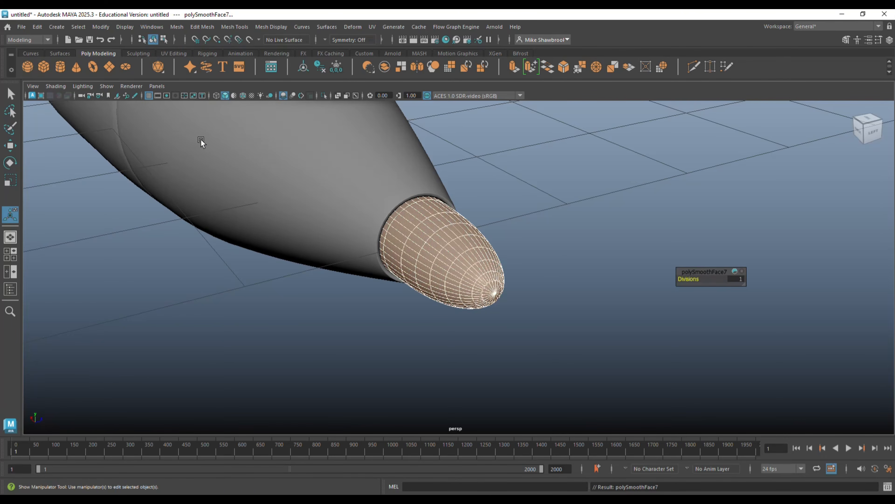
{"action": "left_click", "coordinate": [520, 184]}
Create a polygon plane, enlarge it uniformly and raise it above the pen.
{"action": "scroll", "coordinate": [536, 187], "scroll_direction": "down", "scroll_amount": 5}
{"action": "left_click_drag", "start_coordinate": [535, 199], "coordinate": [268, 276], "text": "alt"}
{"action": "left_click_drag", "start_coordinate": [379, 300], "coordinate": [319, 297], "text": "alt"}
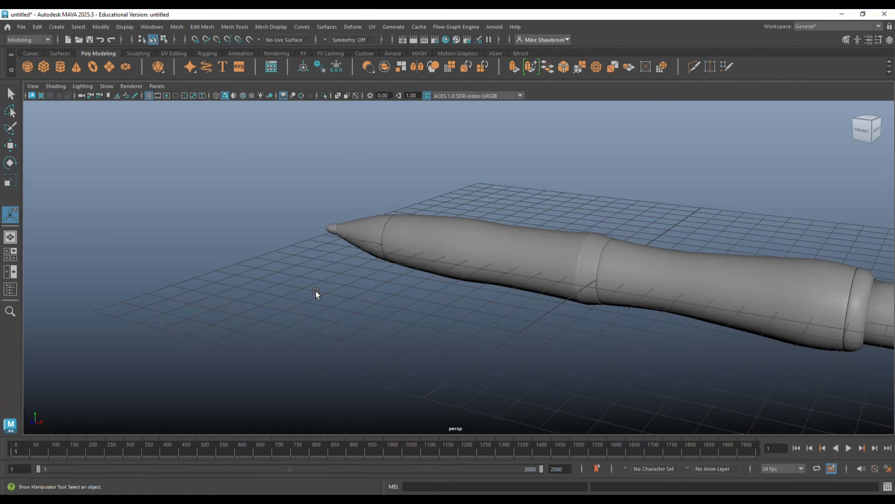
{"action": "scroll", "coordinate": [329, 295], "scroll_direction": "down", "scroll_amount": 3}
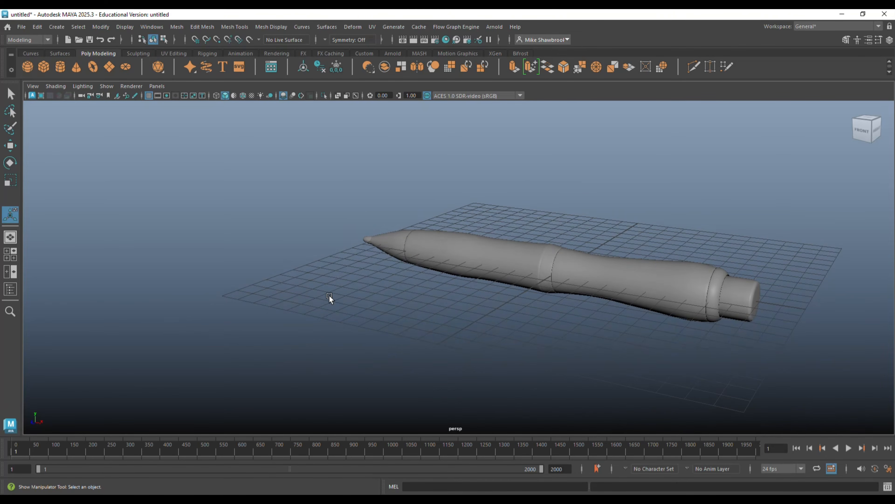
{"action": "left_click_drag", "start_coordinate": [366, 308], "coordinate": [306, 318], "text": "alt"}
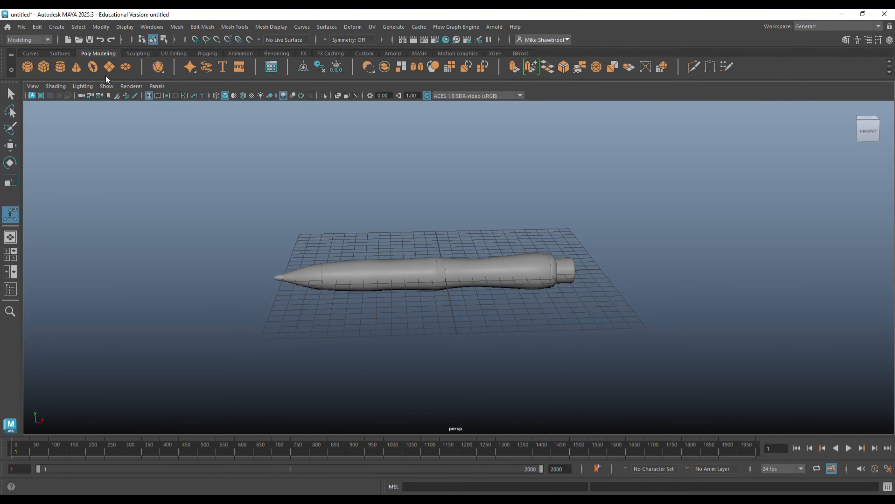
{"action": "left_click", "coordinate": [110, 67]}
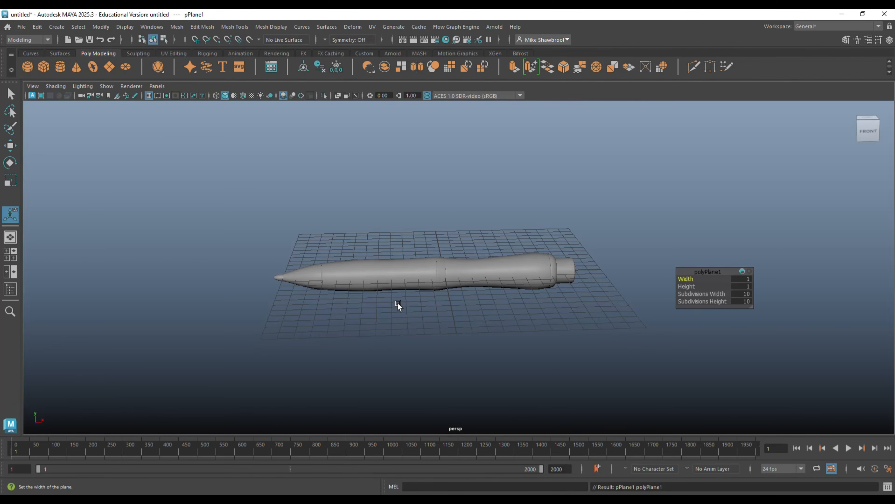
{"action": "key", "text": "r"}
{"action": "left_click_drag", "start_coordinate": [458, 278], "coordinate": [492, 287]}
{"action": "key", "text": "w"}
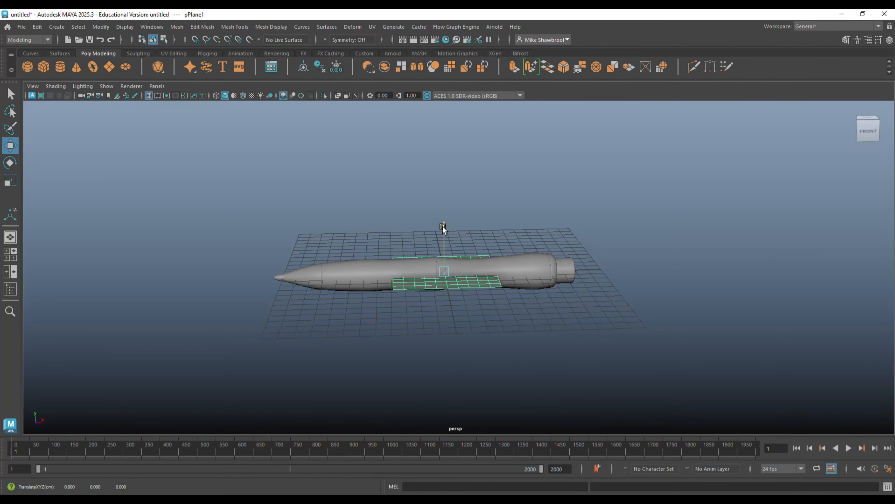
{"action": "left_click_drag", "start_coordinate": [443, 226], "coordinate": [437, 177]}
Set the plane's width subdivisions to 6 and its height subdivisions to 2.
{"action": "left_click_drag", "start_coordinate": [420, 228], "coordinate": [504, 247], "text": "alt"}
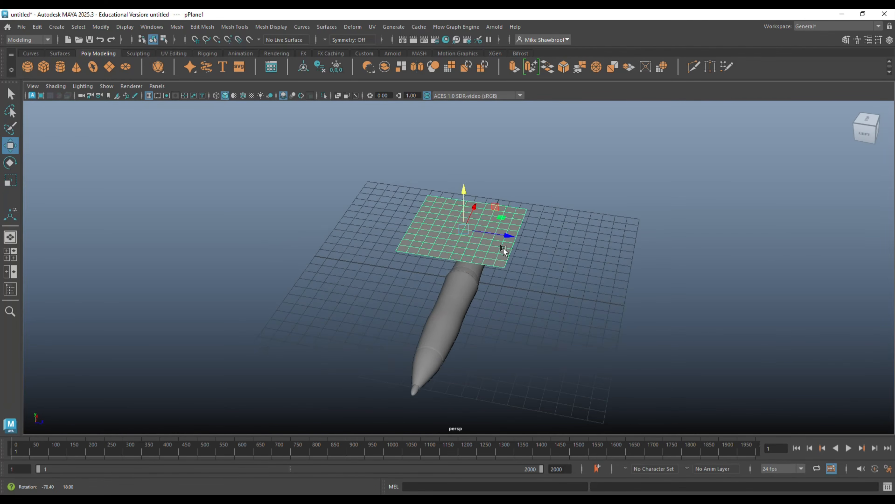
{"action": "key", "text": "ctrl+a"}
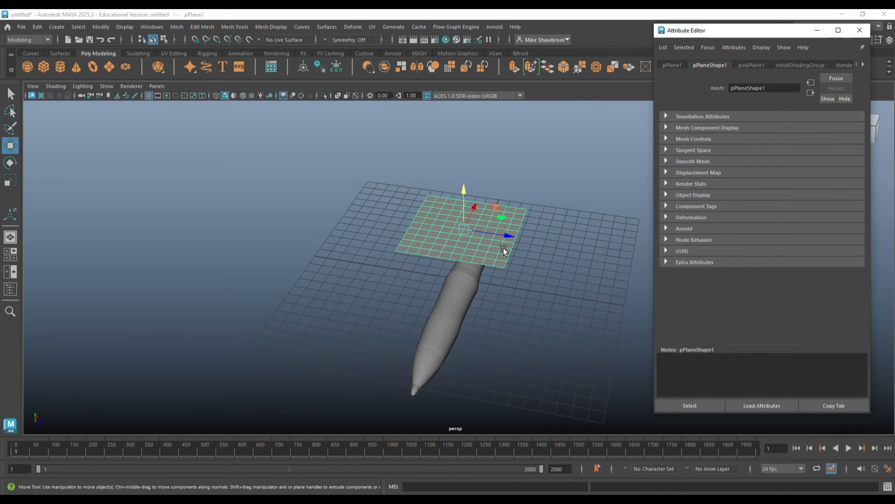
{"action": "left_click", "coordinate": [750, 65]}
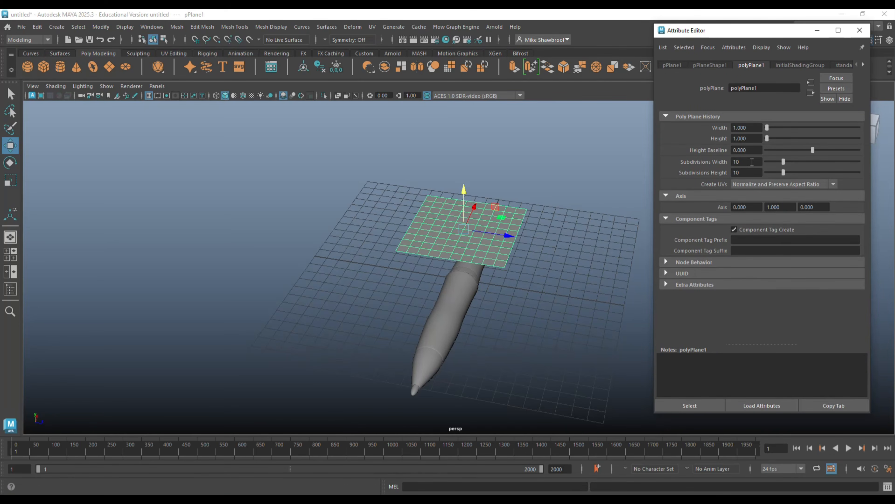
{"action": "left_click_drag", "start_coordinate": [752, 161], "coordinate": [695, 161]}
{"action": "type", "text": "2"}
{"action": "key", "text": "Return"}
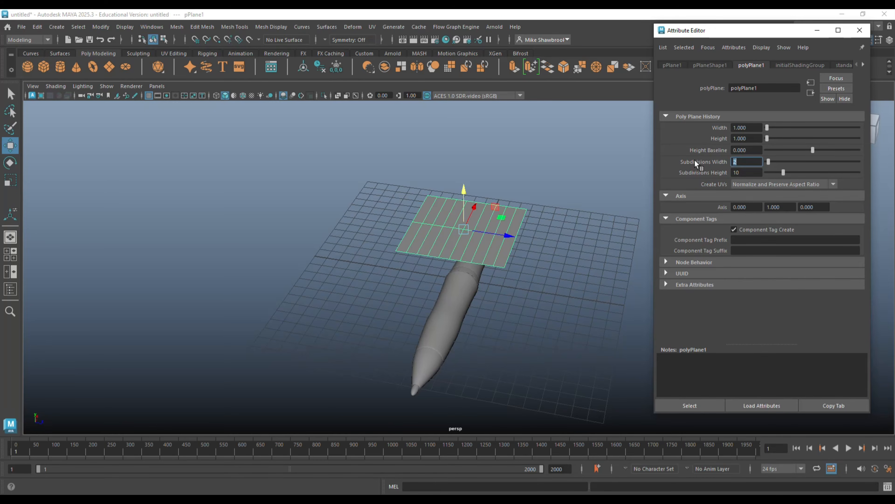
{"action": "type", "text": "6"}
{"action": "key", "text": "Return"}
{"action": "left_click_drag", "start_coordinate": [748, 172], "coordinate": [708, 174]}
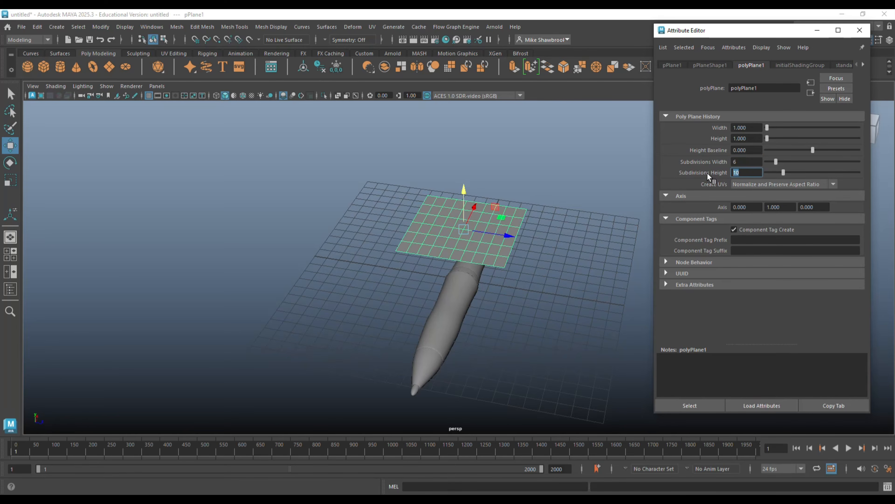
{"action": "type", "text": "2"}
{"action": "key", "text": "Return"}
{"action": "left_click", "coordinate": [586, 219]}
{"action": "left_click", "coordinate": [859, 31]}
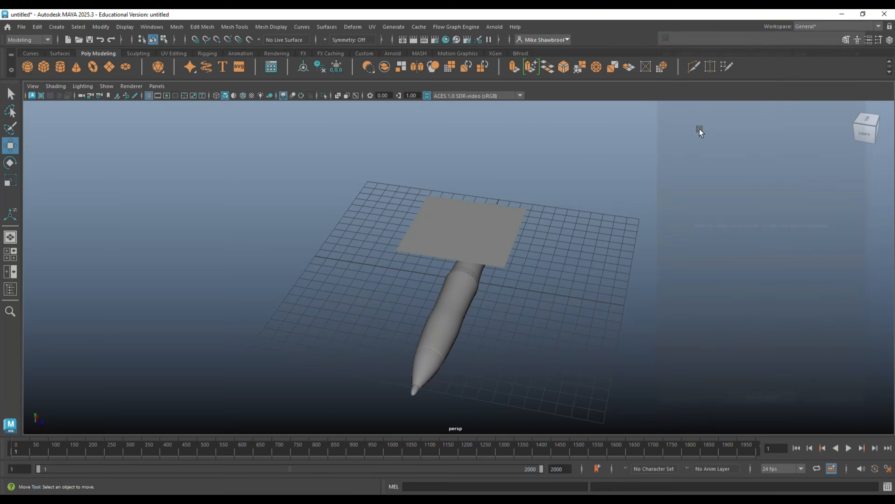
Narrow the plane into a thin strip along the pen's length and shift it toward the rear half of the pen.
{"action": "left_click", "coordinate": [512, 235]}
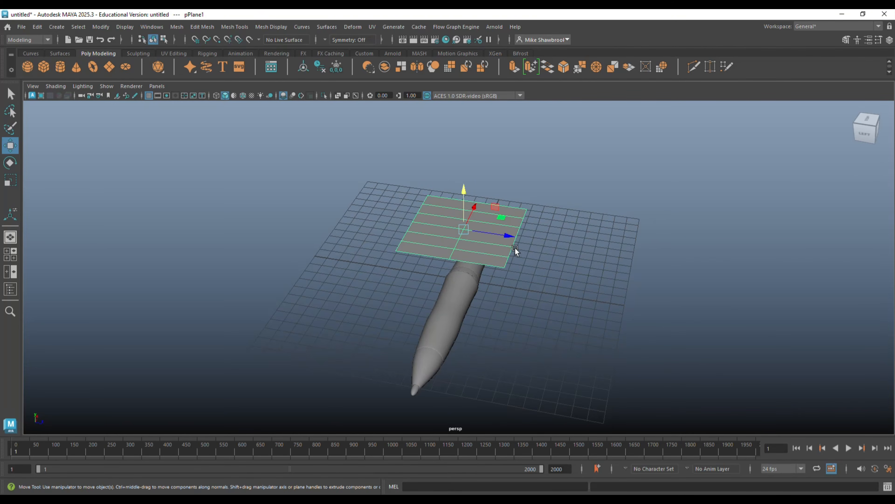
{"action": "key", "text": "r"}
{"action": "left_click_drag", "start_coordinate": [508, 234], "coordinate": [467, 236]}
{"action": "left_click_drag", "start_coordinate": [532, 280], "coordinate": [437, 305], "text": "alt"}
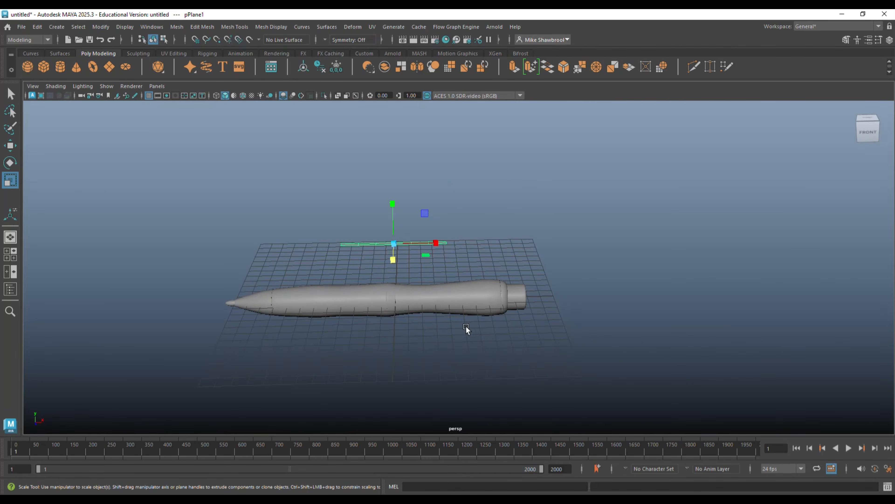
{"action": "key", "text": "w"}
{"action": "left_click_drag", "start_coordinate": [441, 243], "coordinate": [485, 248]}
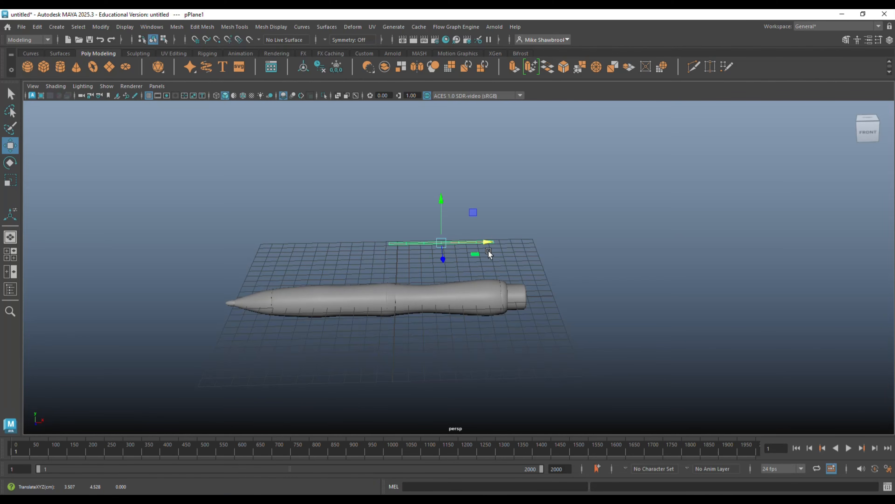
In the front view, lower the strip until it sits just above the pen body.
{"action": "left_click", "coordinate": [14, 254]}
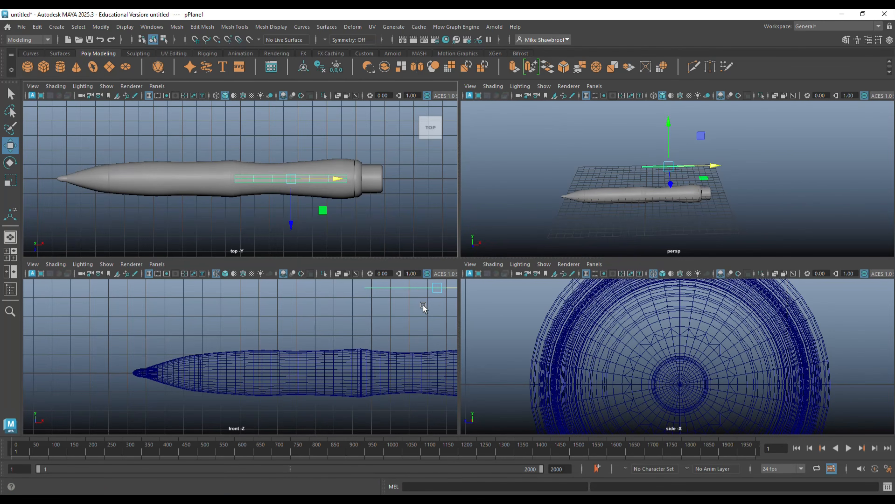
{"action": "scroll", "coordinate": [391, 373], "scroll_direction": "down", "scroll_amount": 3}
{"action": "key", "text": "space"}
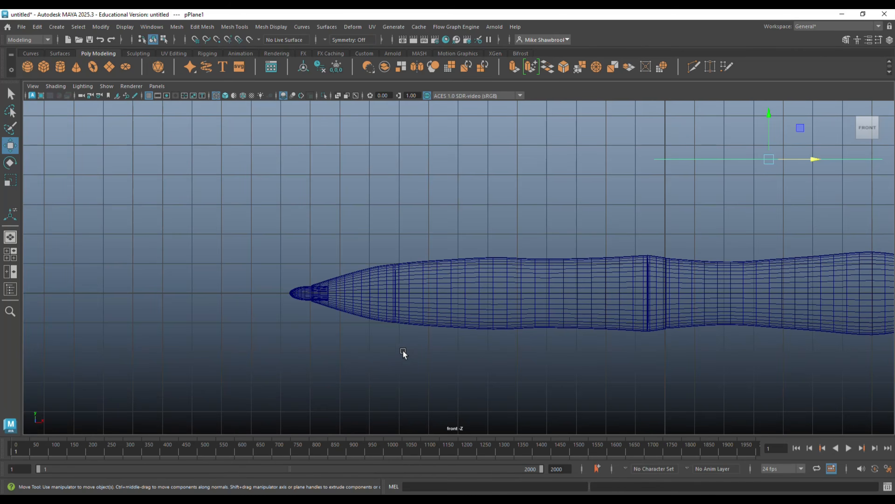
{"action": "middle_click_drag", "start_coordinate": [463, 325], "coordinate": [147, 329], "text": "alt"}
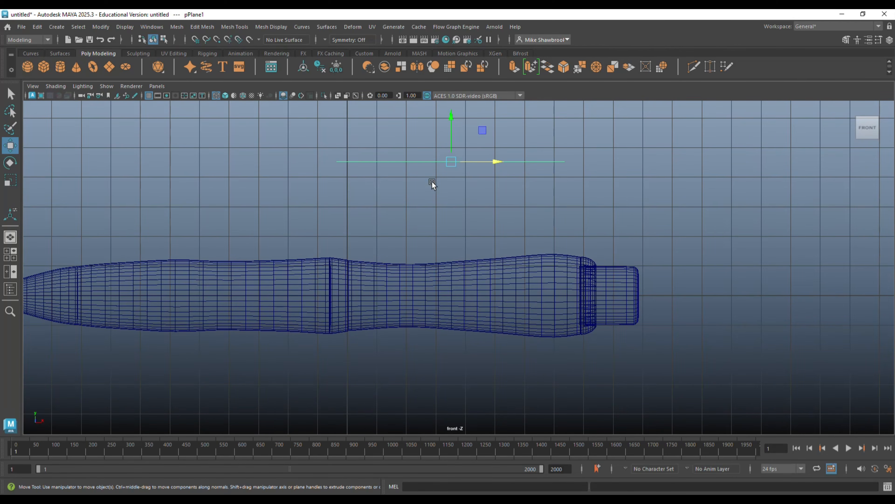
{"action": "left_click_drag", "start_coordinate": [450, 119], "coordinate": [454, 195]}
Lower the vertices at the strip's rear end to meet the pen's surface.
{"action": "right_click_drag", "start_coordinate": [533, 170], "coordinate": [564, 211]}
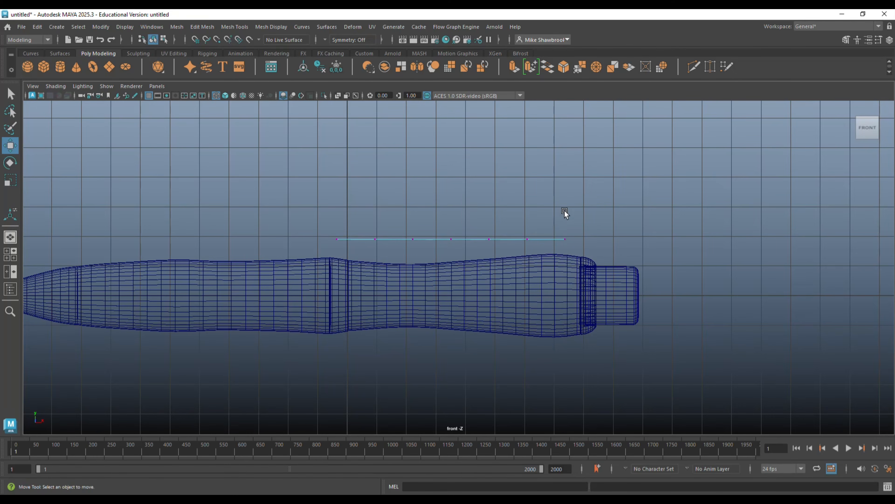
{"action": "left_click_drag", "start_coordinate": [560, 228], "coordinate": [580, 247]}
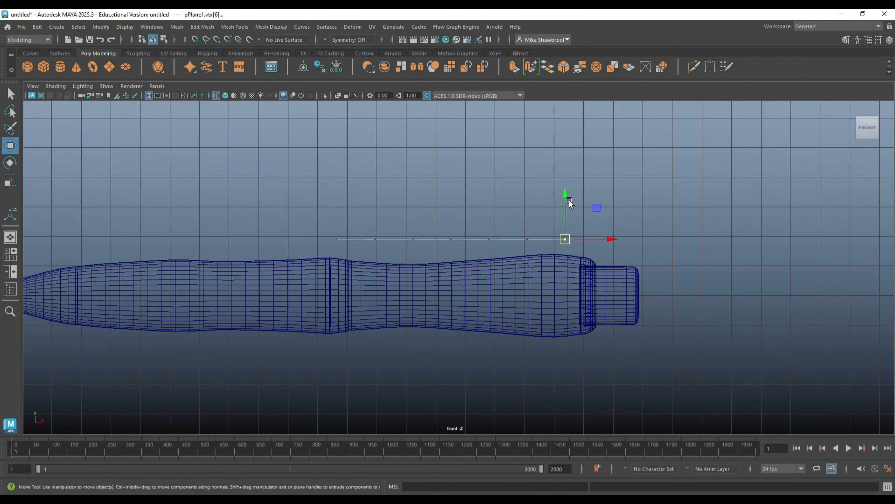
{"action": "left_click_drag", "start_coordinate": [563, 194], "coordinate": [565, 207]}
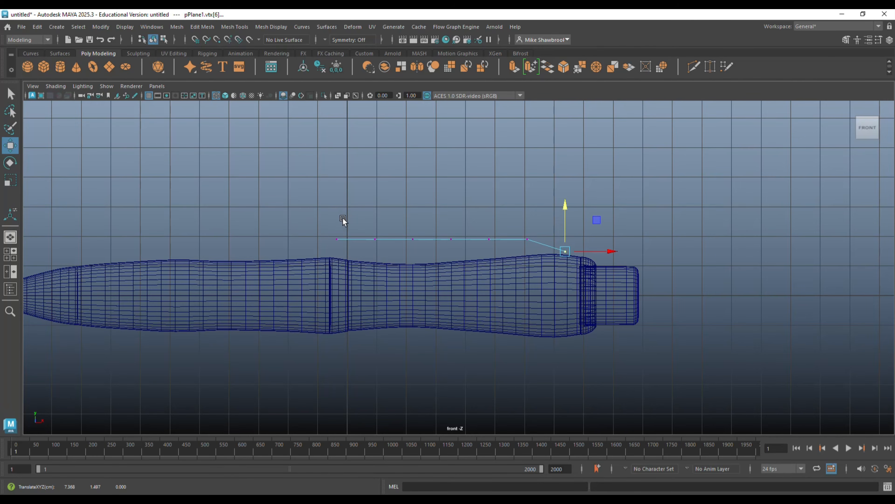
Delete the faces of the strip's end segment nearest the writing tip.
{"action": "right_click_drag", "start_coordinate": [349, 202], "coordinate": [349, 231]}
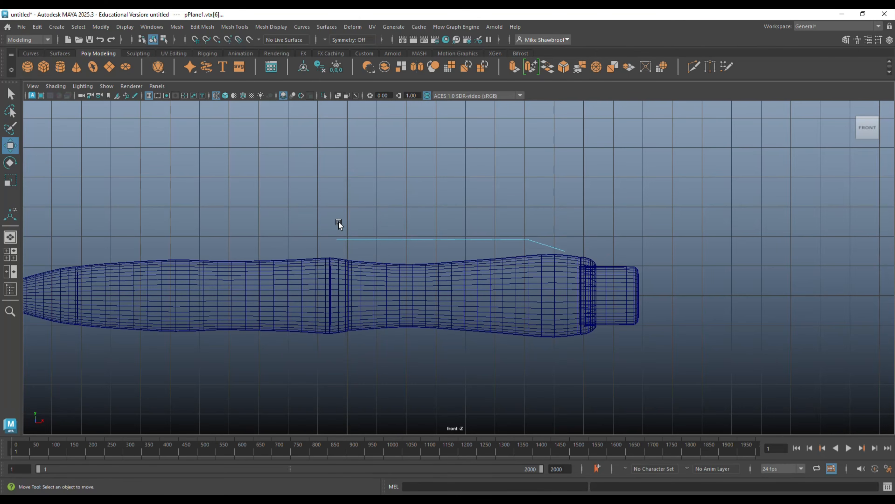
{"action": "left_click_drag", "start_coordinate": [315, 206], "coordinate": [338, 233]}
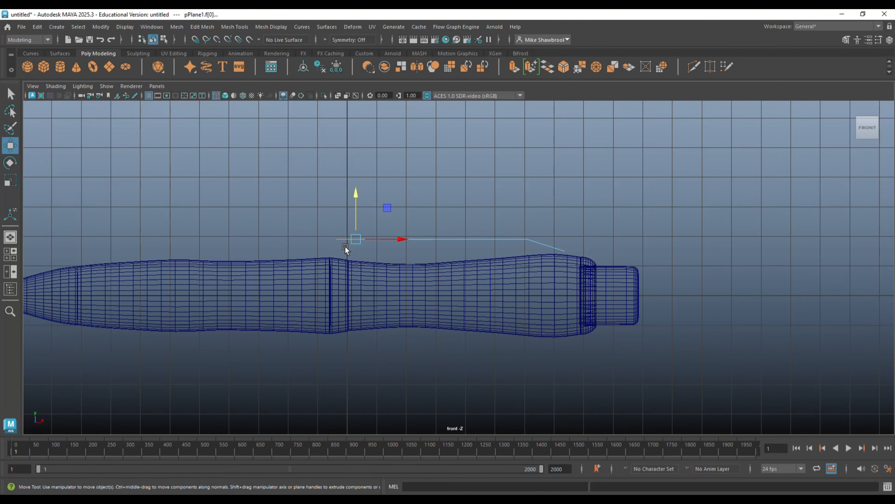
{"action": "left_click", "coordinate": [344, 246]}
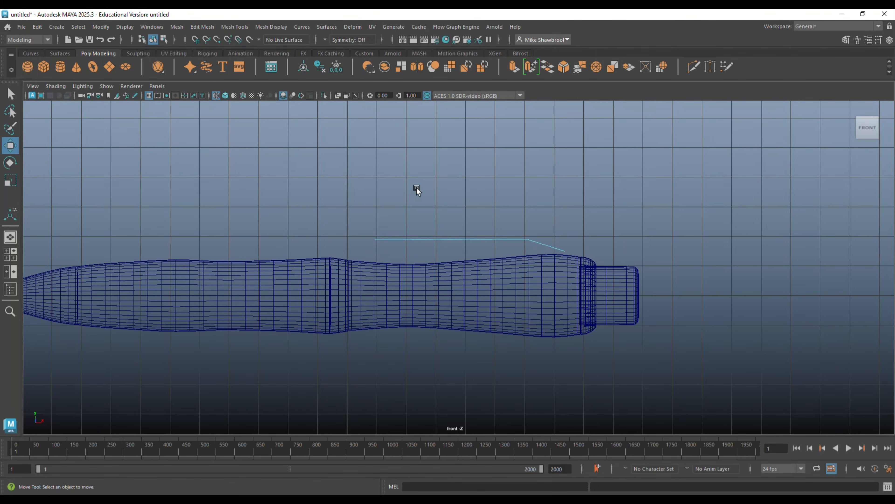
Lower the vertices at the strip's front end toward the pen's surface.
{"action": "right_click_drag", "start_coordinate": [419, 193], "coordinate": [381, 213]}
{"action": "left_click", "coordinate": [374, 243]}
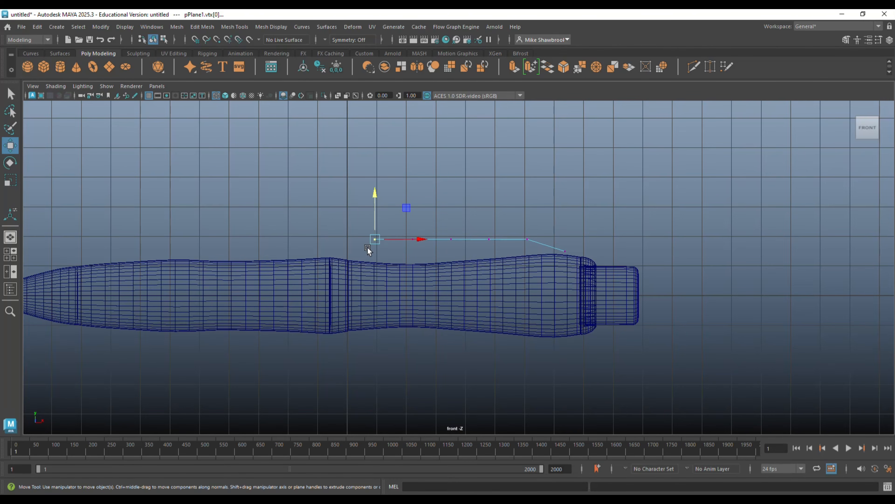
{"action": "left_click_drag", "start_coordinate": [370, 194], "coordinate": [375, 211]}
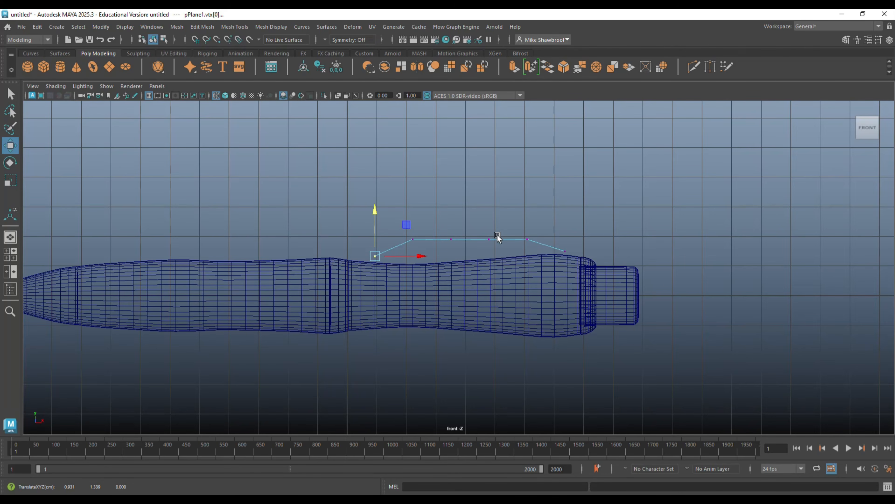
Adjust the heights of the strip's intermediate vertices to form a smooth, shallow arch between its two ends.
{"action": "left_click", "coordinate": [413, 239]}
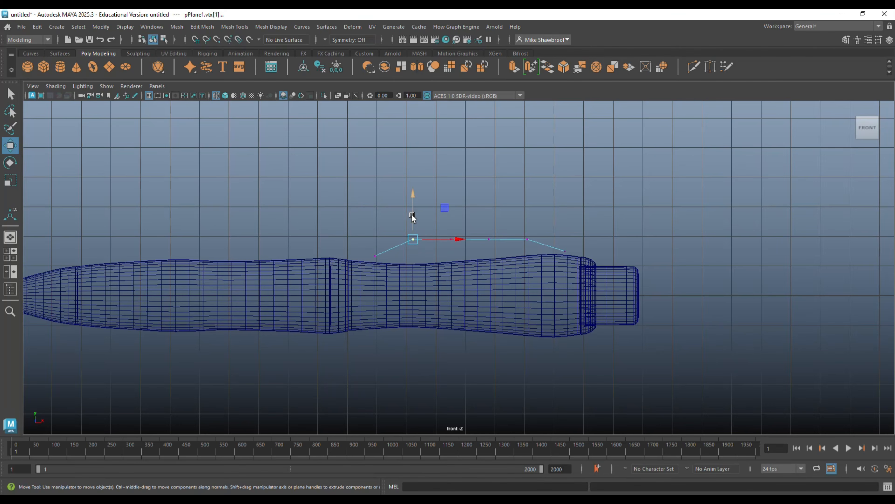
{"action": "left_click_drag", "start_coordinate": [412, 196], "coordinate": [448, 198]}
{"action": "left_click", "coordinate": [451, 239]}
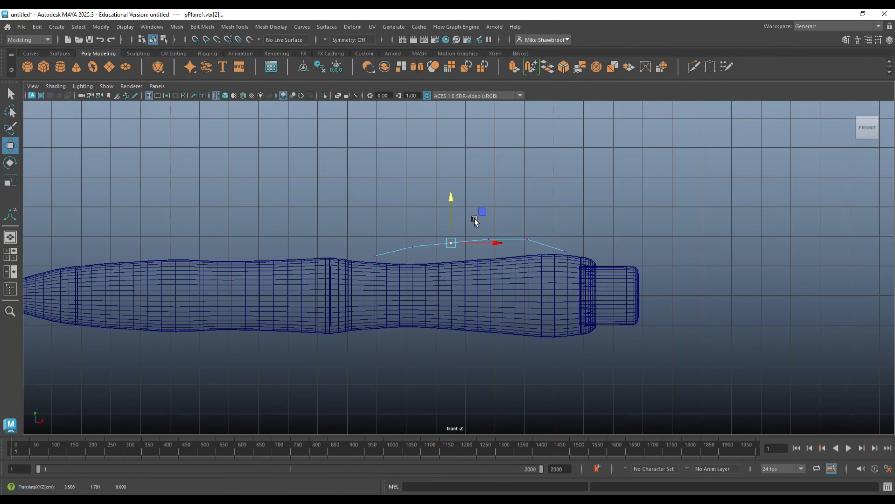
{"action": "left_click", "coordinate": [489, 240]}
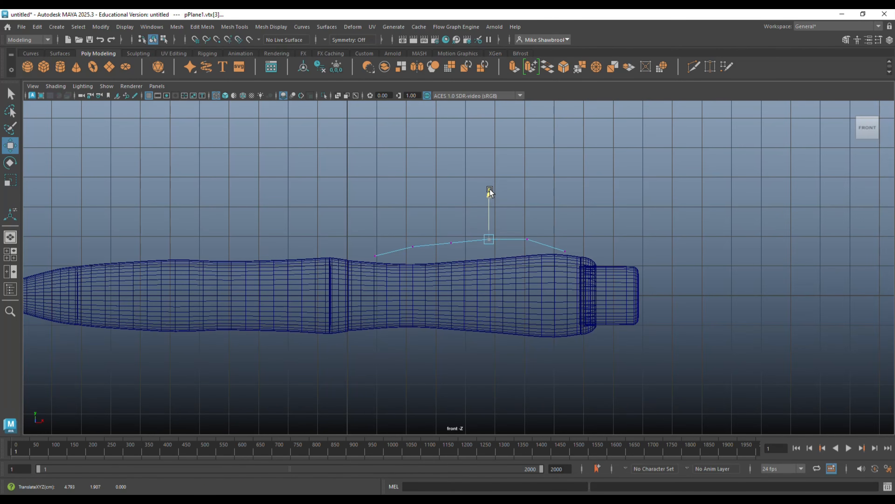
{"action": "left_click_drag", "start_coordinate": [489, 194], "coordinate": [534, 244]}
{"action": "left_click_drag", "start_coordinate": [526, 201], "coordinate": [526, 206]}
{"action": "left_click_drag", "start_coordinate": [458, 230], "coordinate": [443, 243]}
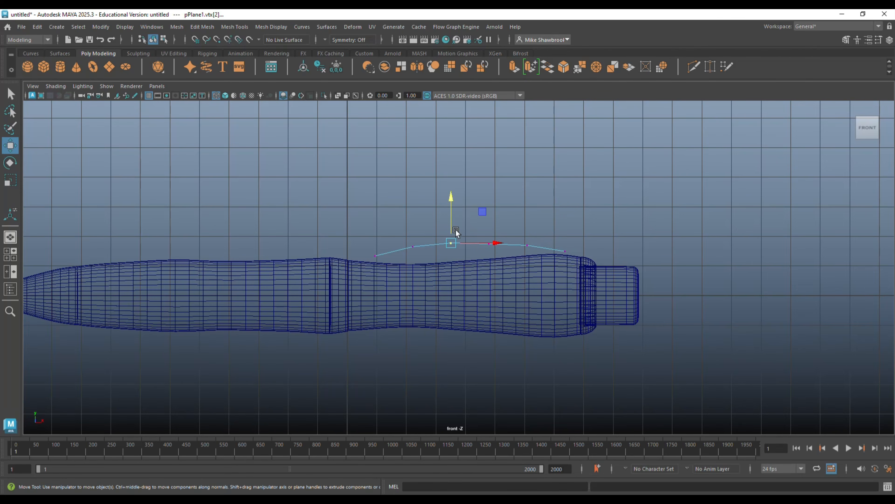
{"action": "left_click_drag", "start_coordinate": [449, 197], "coordinate": [447, 198]}
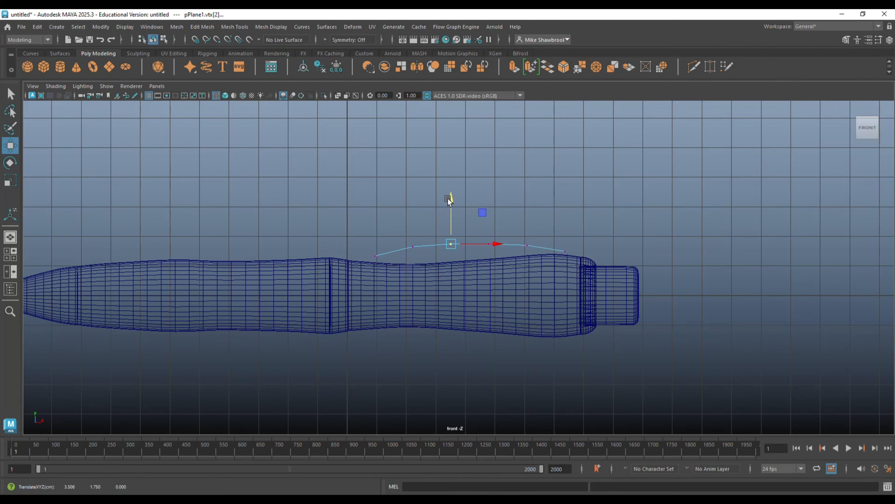
In the perspective view, extrude the edges around the strip's rear segment and move them down to the pen body.
{"action": "left_click", "coordinate": [12, 258]}
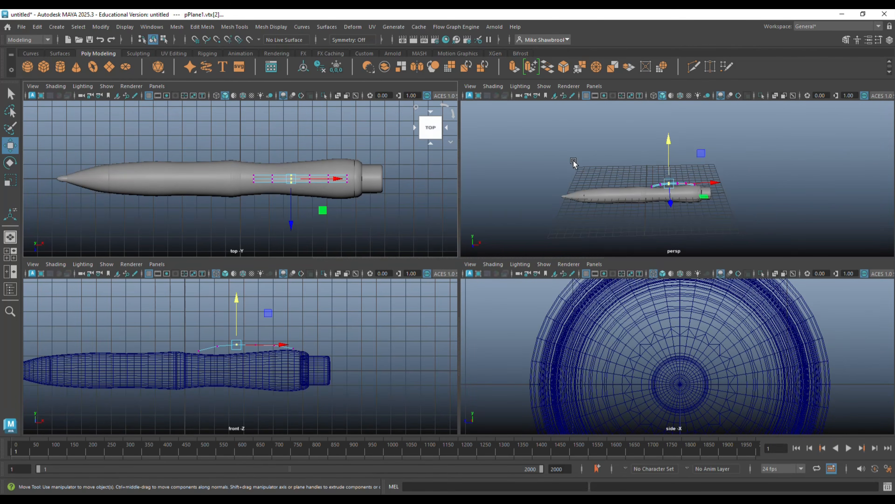
{"action": "key", "text": "space"}
{"action": "key", "text": "f"}
{"action": "scroll", "coordinate": [579, 227], "scroll_direction": "down", "scroll_amount": 10}
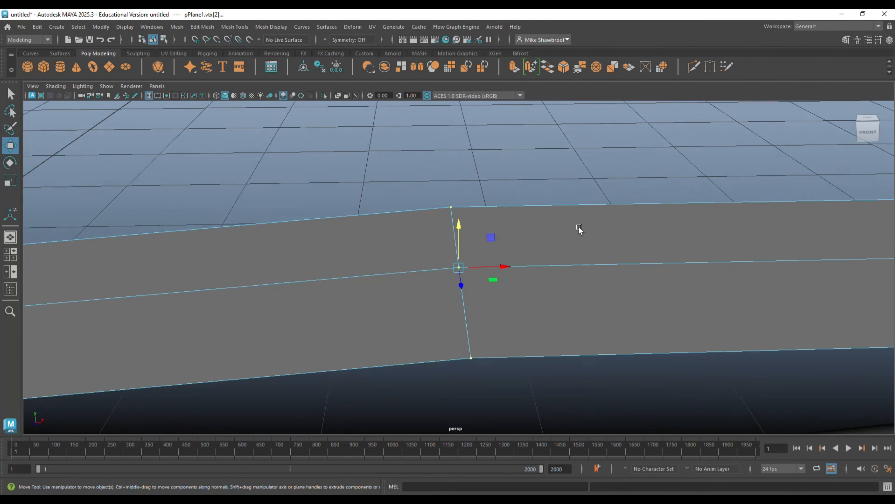
{"action": "left_click_drag", "start_coordinate": [552, 242], "coordinate": [436, 280], "text": "alt"}
{"action": "scroll", "coordinate": [446, 278], "scroll_direction": "up", "scroll_amount": 4}
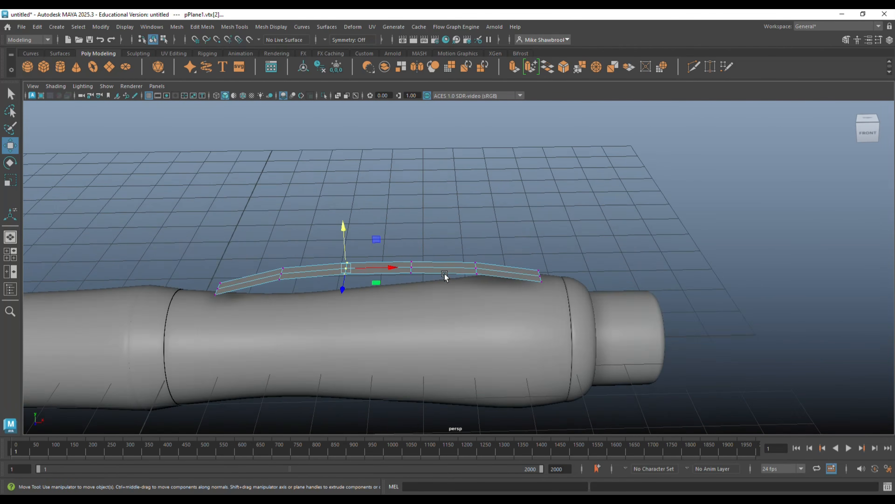
{"action": "right_click_drag", "start_coordinate": [495, 194], "coordinate": [476, 188]}
{"action": "left_click", "coordinate": [509, 265]}
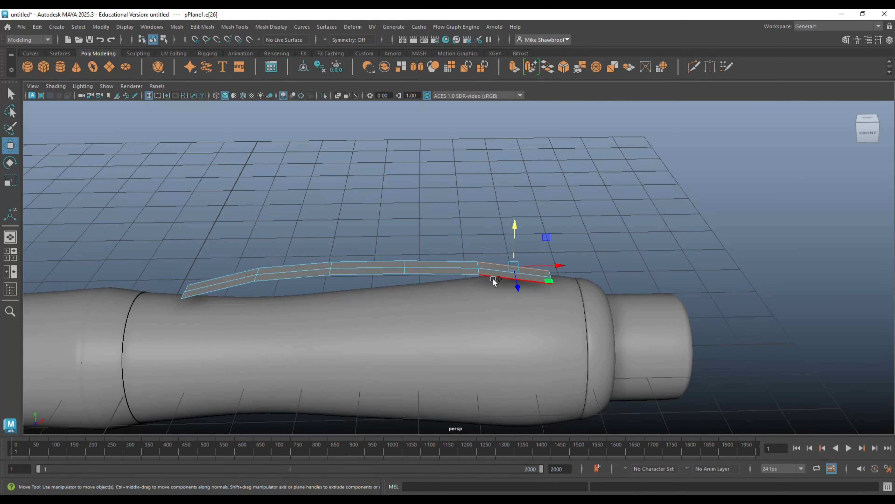
{"action": "key", "text": "ctrl+e"}
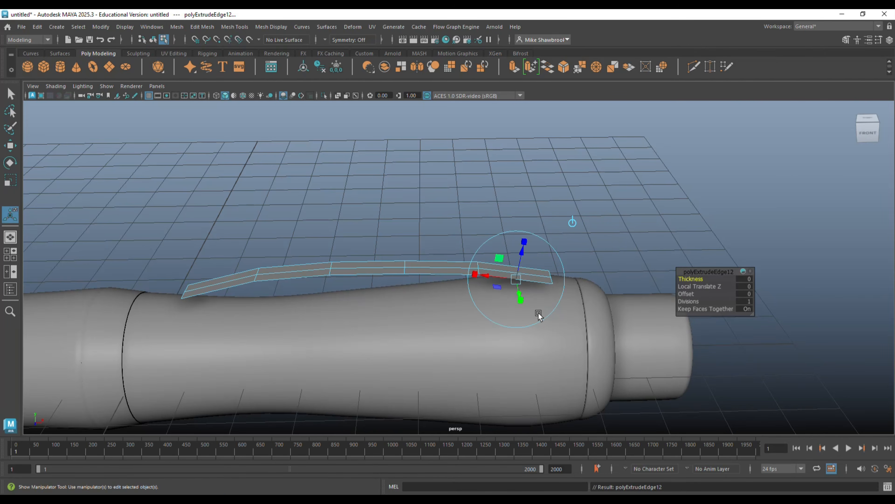
{"action": "key", "text": "w"}
{"action": "left_click_drag", "start_coordinate": [519, 231], "coordinate": [518, 247]}
{"action": "left_click_drag", "start_coordinate": [534, 293], "coordinate": [486, 265], "text": "alt"}
{"action": "key", "text": "e"}
{"action": "key", "text": "ctrl+z"}
{"action": "key", "text": "ctrl+z"}
{"action": "key", "text": "ctrl+z"}
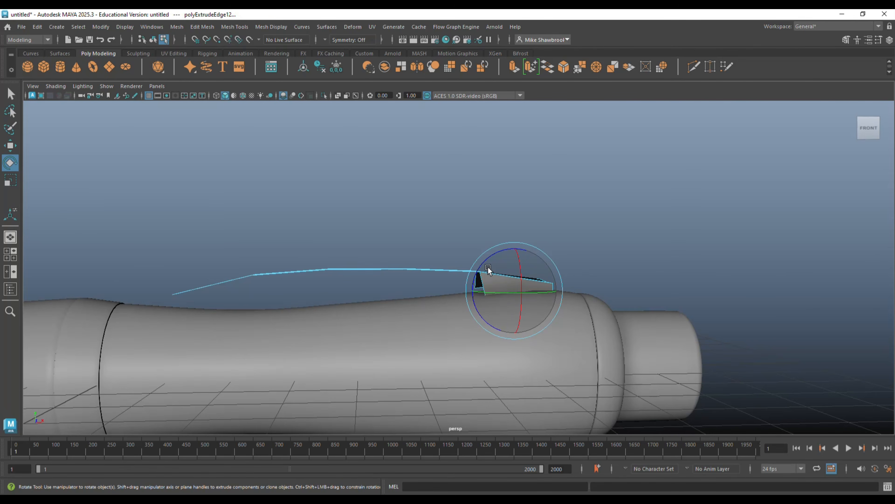
Fine-tune the height of the extruded edges so the clip's base rests on the pen's surface.
{"action": "left_click_drag", "start_coordinate": [434, 331], "coordinate": [448, 312], "text": "alt"}
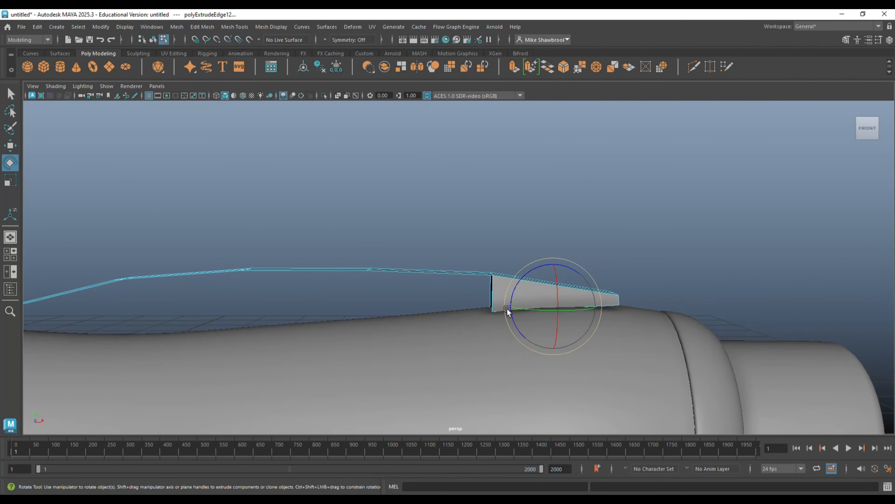
{"action": "key", "text": "w"}
{"action": "left_click", "coordinate": [552, 263]}
{"action": "left_click_drag", "start_coordinate": [551, 263], "coordinate": [553, 258]}
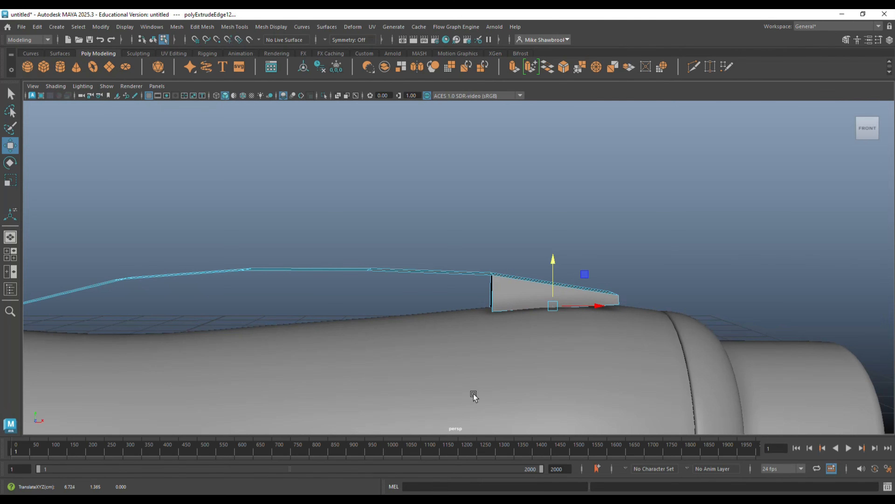
Insert one edge loop across the middle of the clip's front segment, using the Equal distance from edge setting.
{"action": "left_click_drag", "start_coordinate": [429, 402], "coordinate": [460, 356], "text": "alt"}
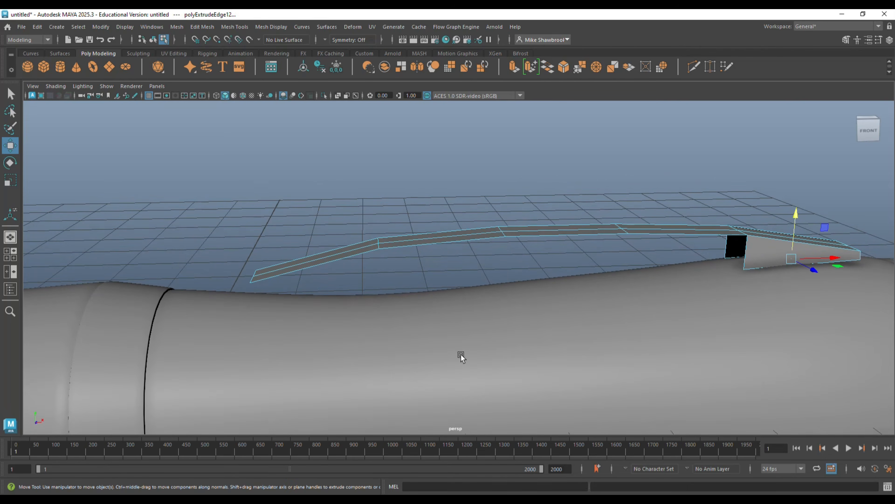
{"action": "key", "text": "g"}
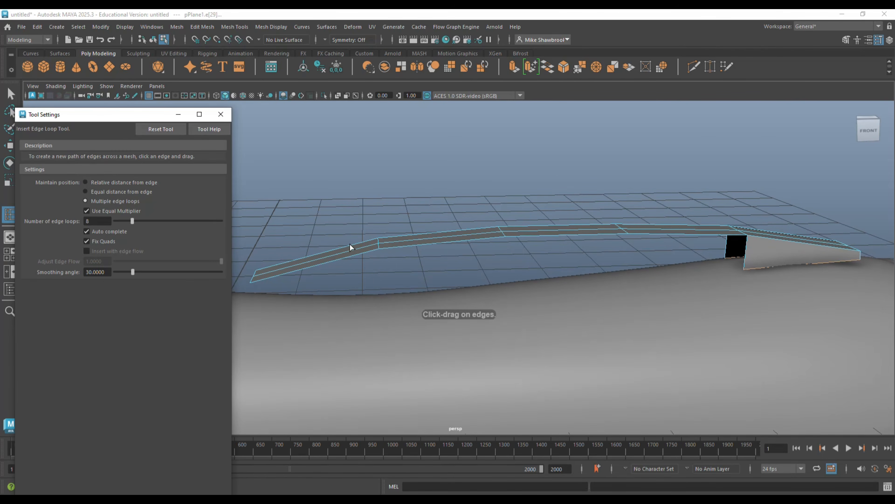
{"action": "left_click", "coordinate": [85, 191]}
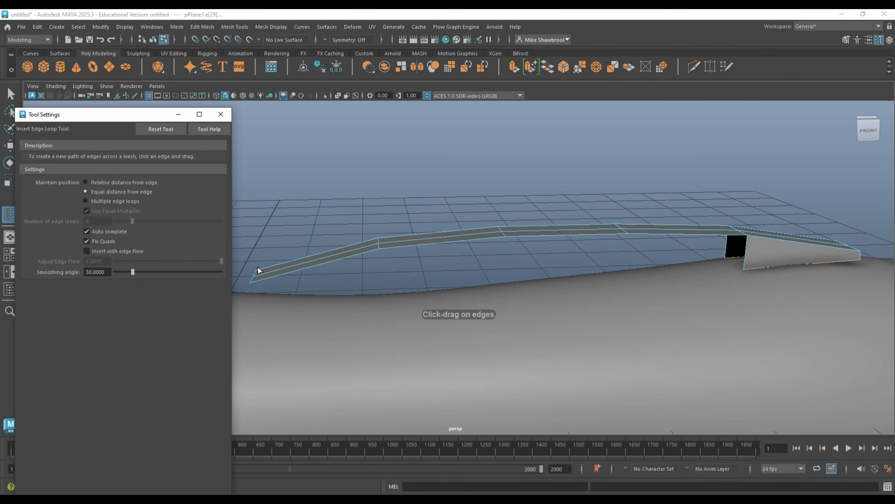
{"action": "left_click", "coordinate": [312, 262]}
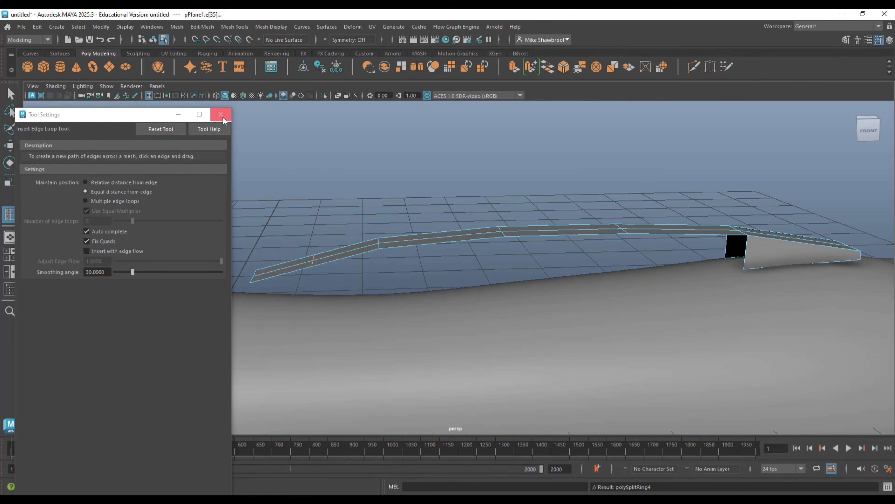
{"action": "left_click", "coordinate": [220, 114]}
{"action": "key", "text": "q"}
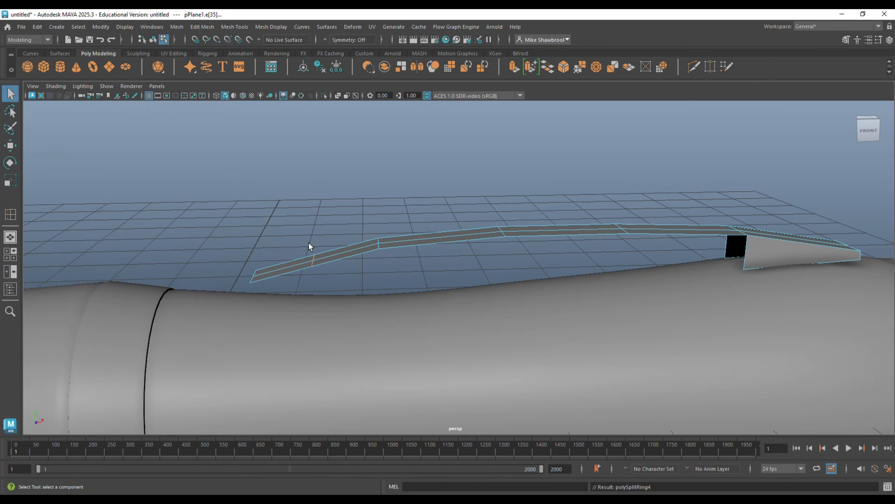
Extrude the outer edges around the clip's front tip segment and move them down to the pen body.
{"action": "right_click", "coordinate": [278, 221]}
{"action": "left_click", "coordinate": [279, 246]}
{"action": "right_click_drag", "start_coordinate": [288, 228], "coordinate": [282, 204]}
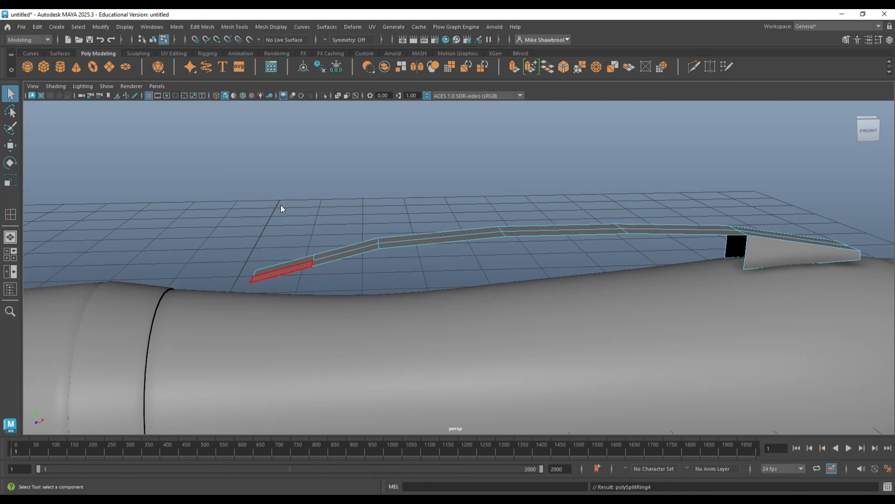
{"action": "left_click", "coordinate": [281, 271]}
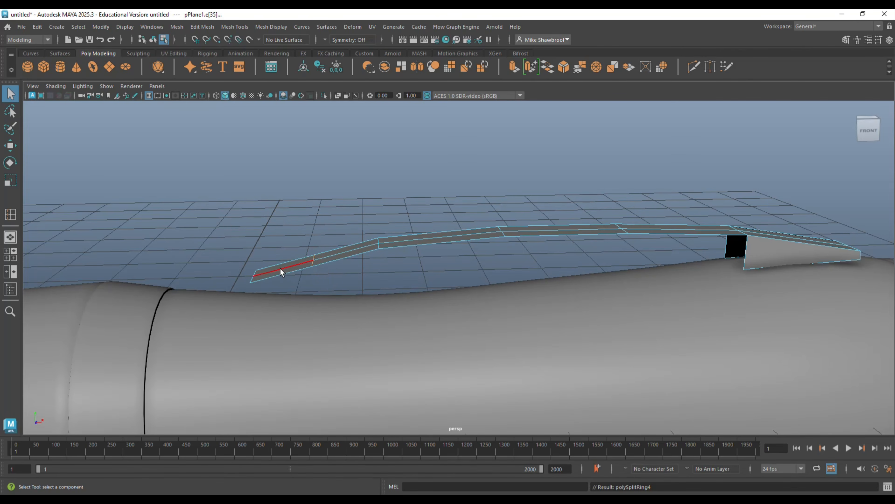
{"action": "double_click", "coordinate": [289, 260]}
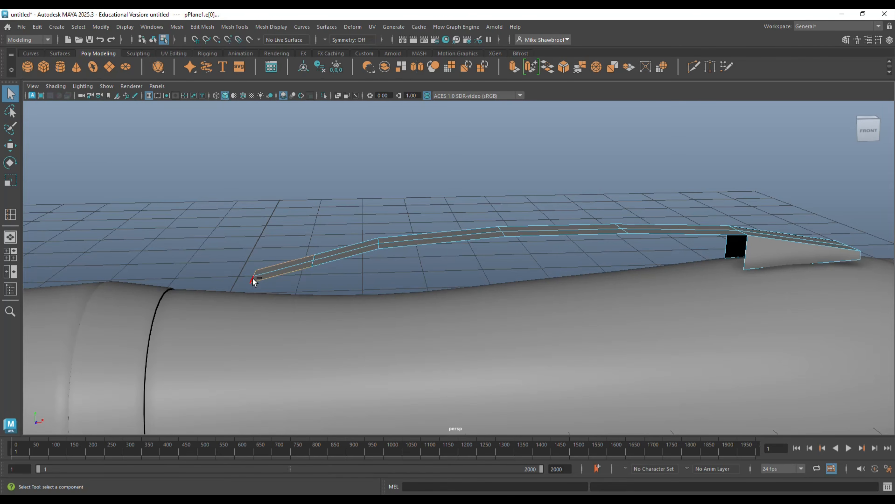
{"action": "left_click", "coordinate": [251, 281], "text": "shift"}
{"action": "key", "text": "ctrl+e"}
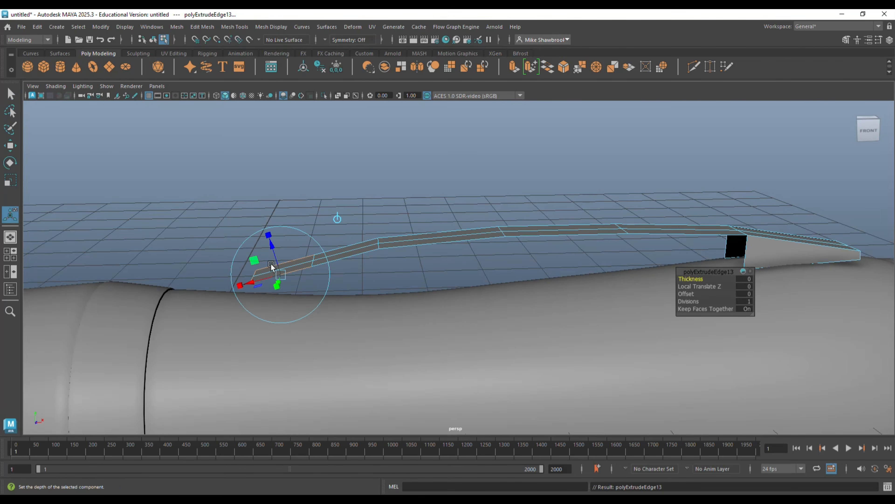
{"action": "key", "text": "w"}
{"action": "left_click_drag", "start_coordinate": [281, 227], "coordinate": [282, 259]}
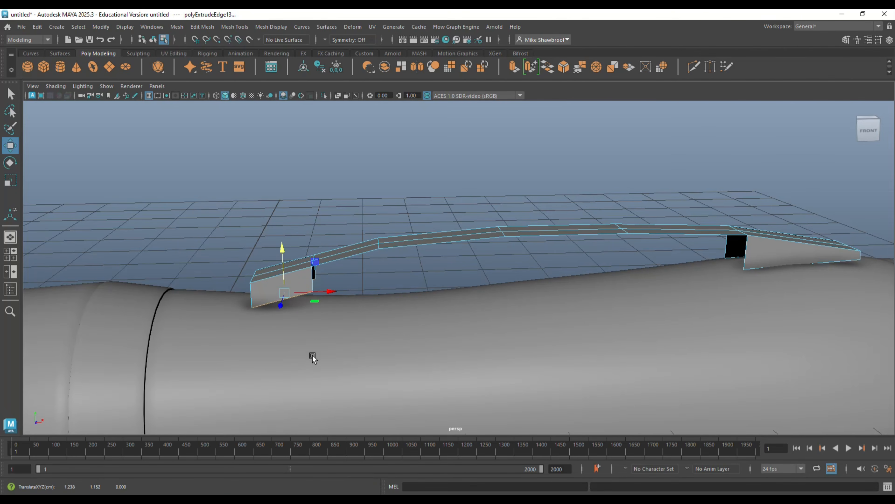
Rotate the front tip's extruded edges so they follow the slope of the pen's surface.
{"action": "left_click_drag", "start_coordinate": [310, 360], "coordinate": [341, 342], "text": "alt"}
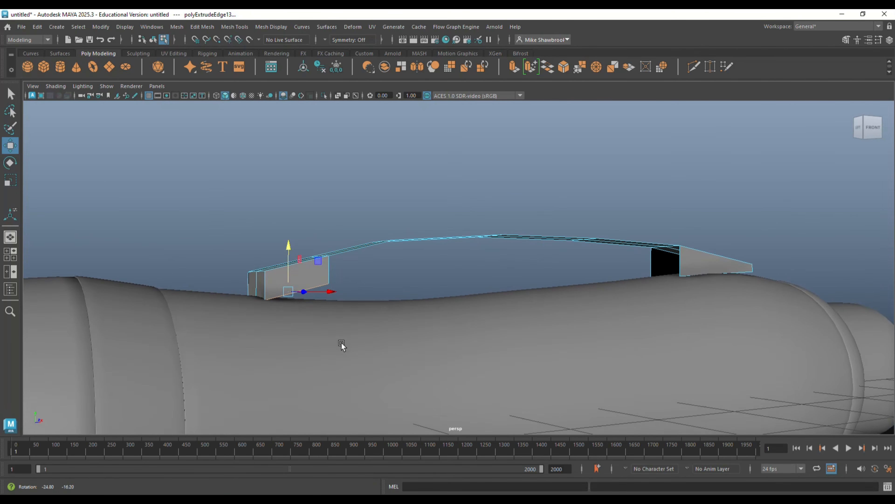
{"action": "key", "text": "e"}
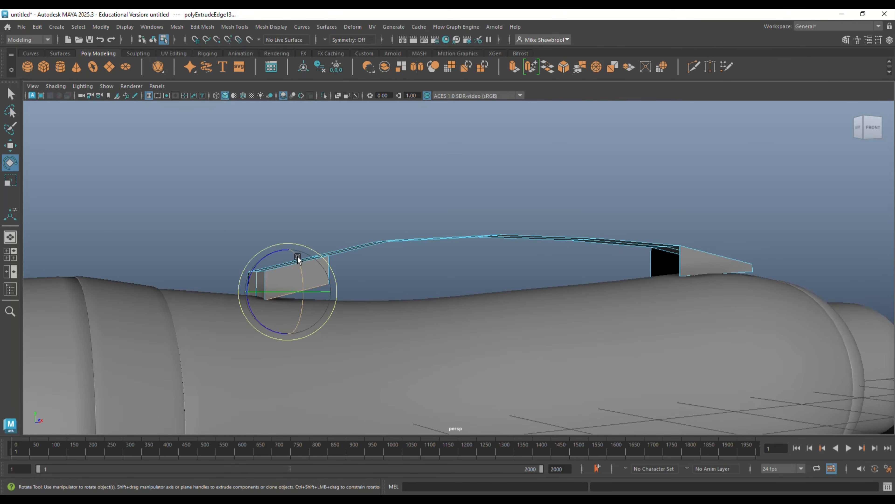
{"action": "left_click_drag", "start_coordinate": [274, 252], "coordinate": [283, 249]}
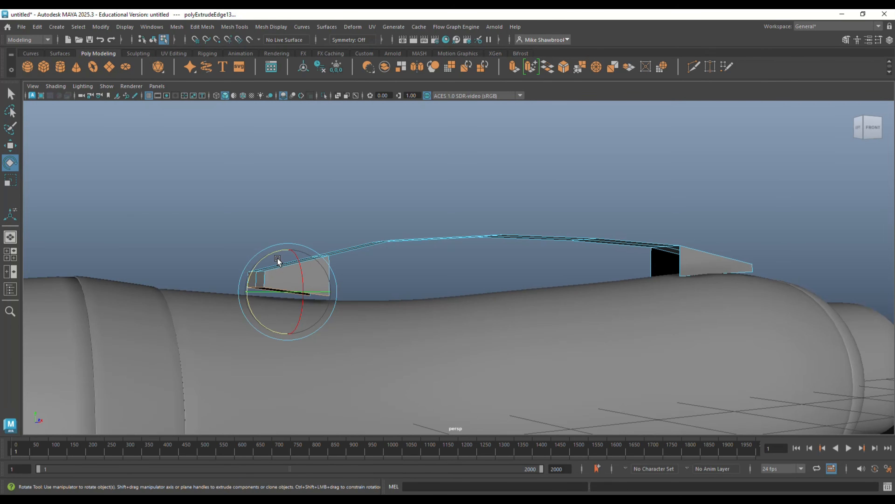
{"action": "left_click_drag", "start_coordinate": [375, 364], "coordinate": [405, 371], "text": "alt"}
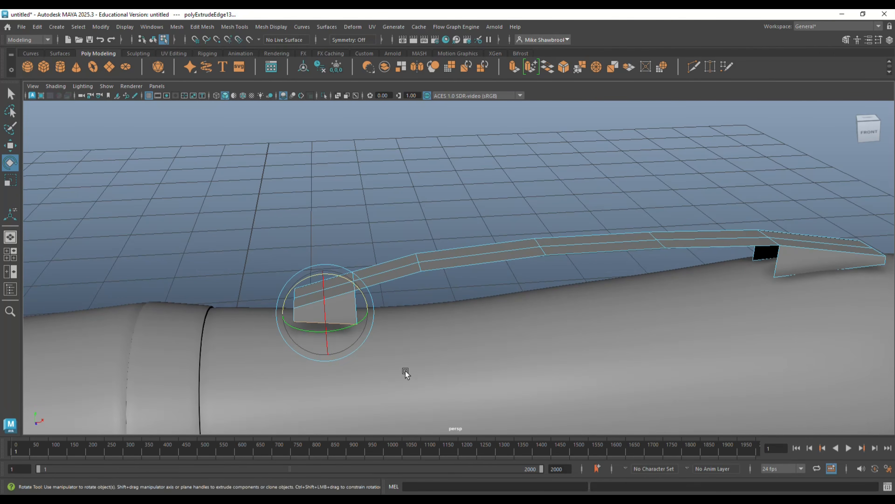
Extrude the whole clip mesh, trying thicknesses of 0.2, 0.02 and 0.04 before setting it to 0.08.
{"action": "right_click_drag", "start_coordinate": [561, 244], "coordinate": [597, 219]}
{"action": "left_click_drag", "start_coordinate": [586, 279], "coordinate": [571, 290], "text": "alt"}
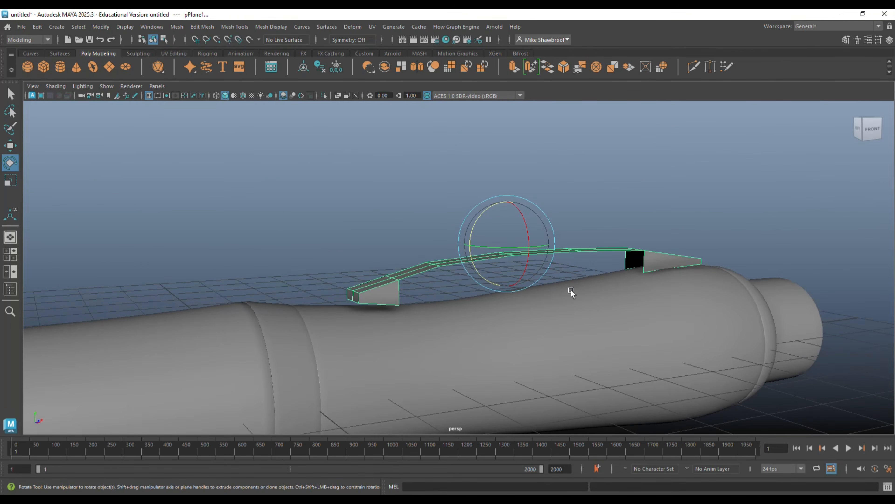
{"action": "key", "text": "ctrl+e"}
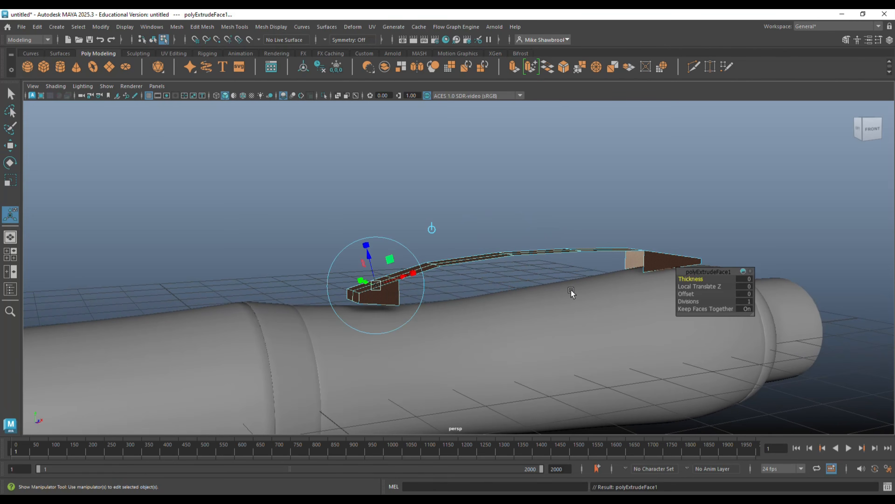
{"action": "left_click", "coordinate": [747, 279]}
{"action": "type", "text": "0.2"}
{"action": "key", "text": "Return"}
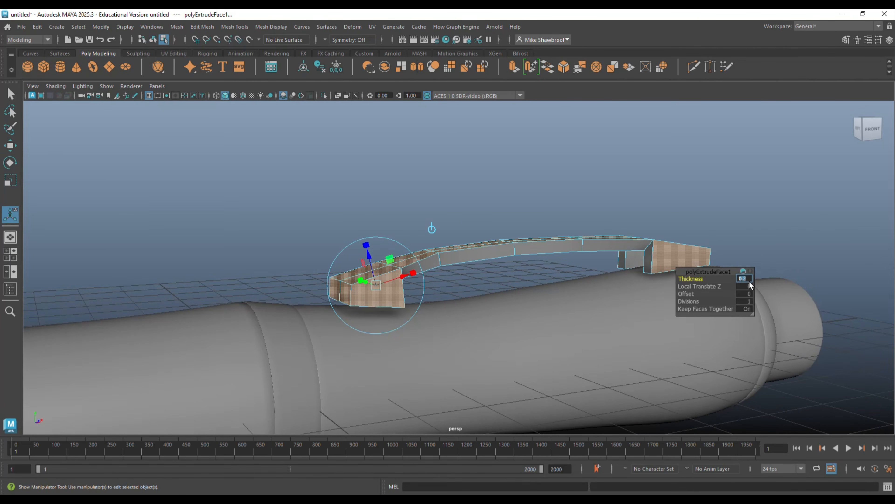
{"action": "type", "text": "0.02"}
{"action": "key", "text": "Return"}
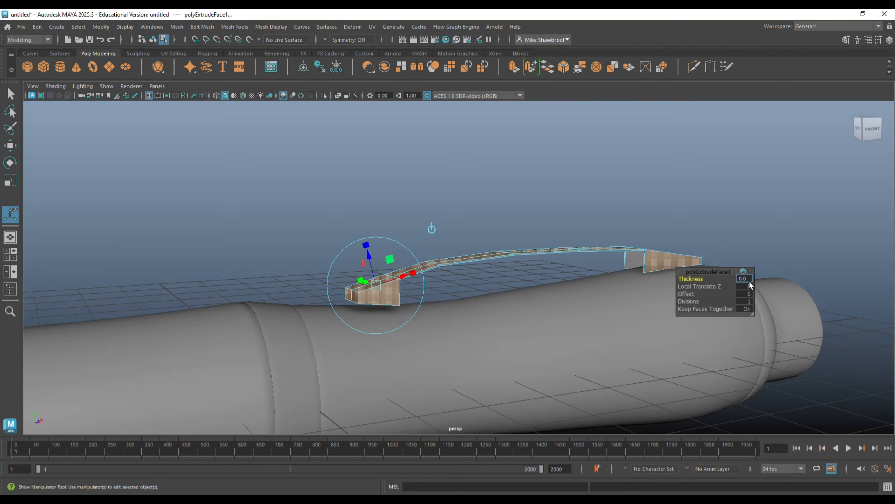
{"action": "type", "text": "4"}
{"action": "key", "text": "Return"}
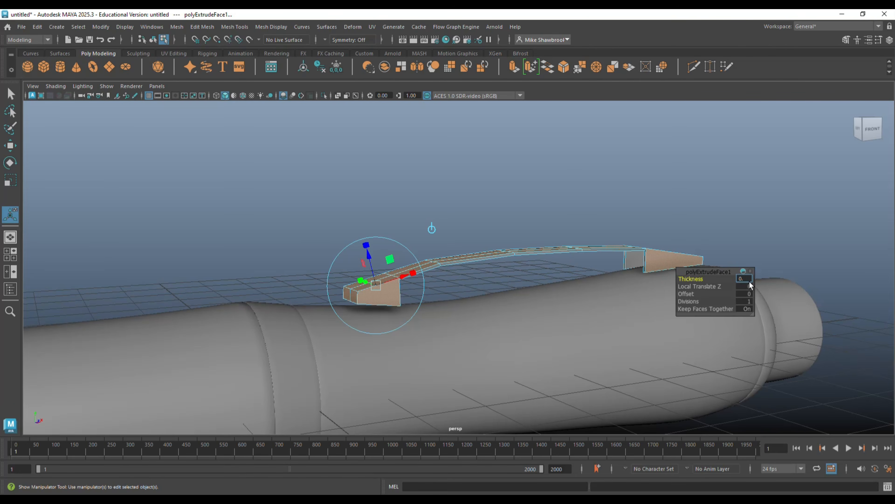
{"action": "type", "text": "0.08"}
{"action": "key", "text": "Return"}
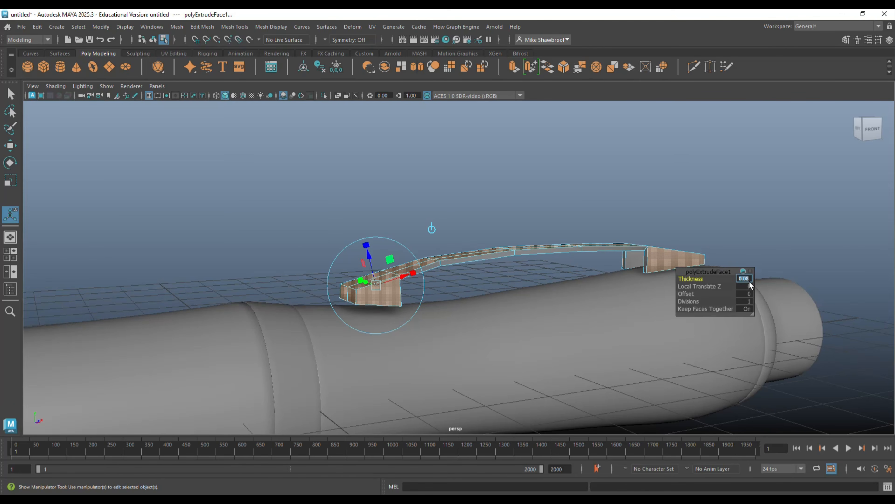
Turn on the smooth mesh preview for the clip and check its shape from the front.
{"action": "right_click_drag", "start_coordinate": [630, 228], "coordinate": [660, 215]}
{"action": "key", "text": "3"}
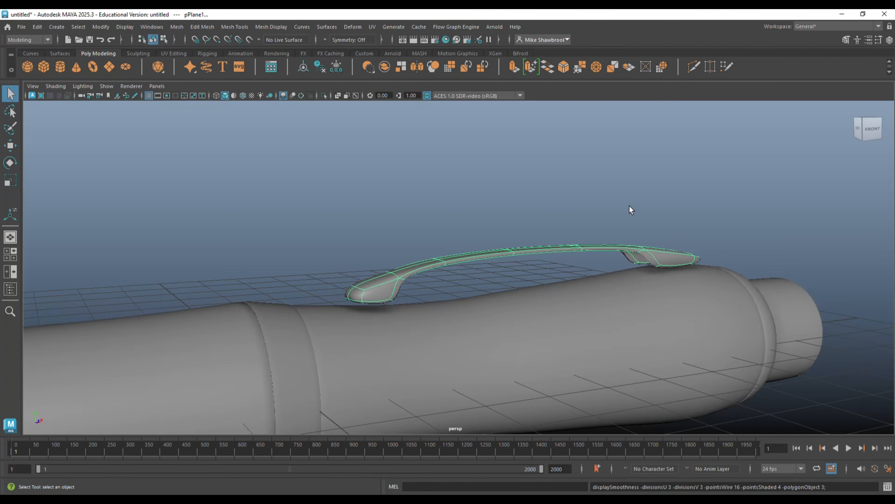
{"action": "left_click", "coordinate": [629, 206]}
{"action": "left_click_drag", "start_coordinate": [630, 205], "coordinate": [597, 203], "text": "alt"}
{"action": "middle_click_drag", "start_coordinate": [599, 207], "coordinate": [456, 282], "text": "alt"}
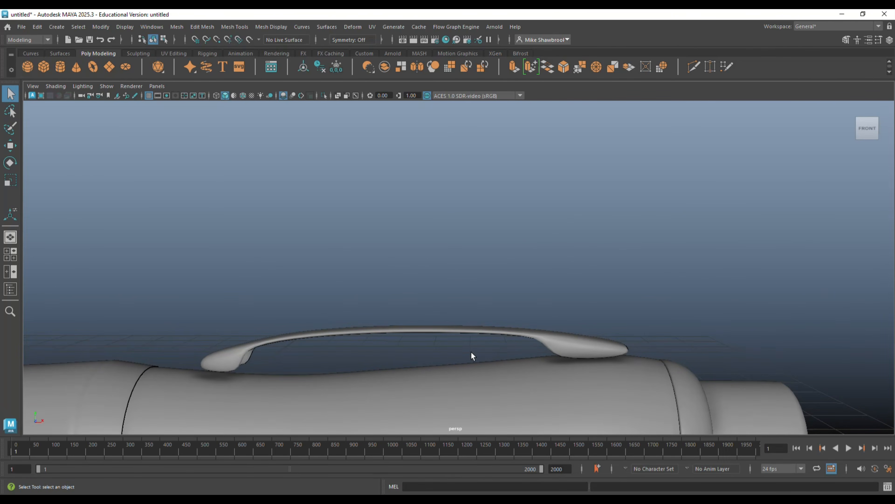
Apply the mesh Smooth operation to the clip with one division.
{"action": "left_click", "coordinate": [526, 345]}
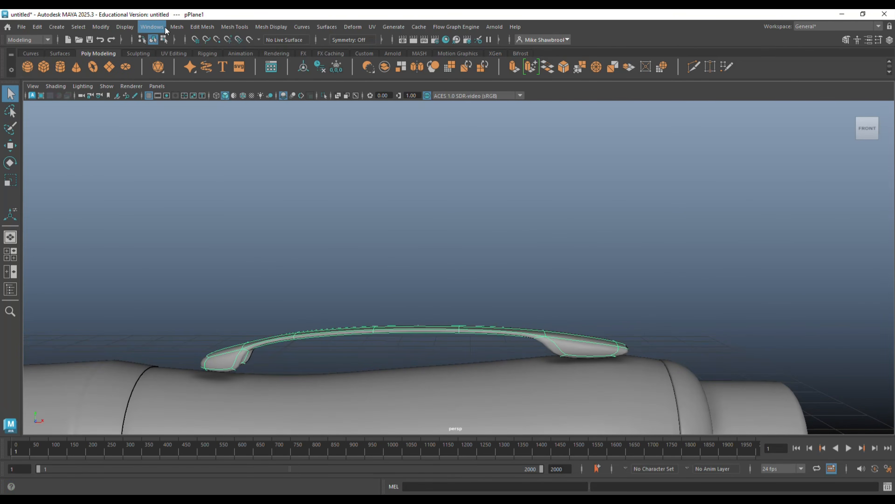
{"action": "left_click", "coordinate": [176, 28]}
{"action": "left_click", "coordinate": [208, 135]}
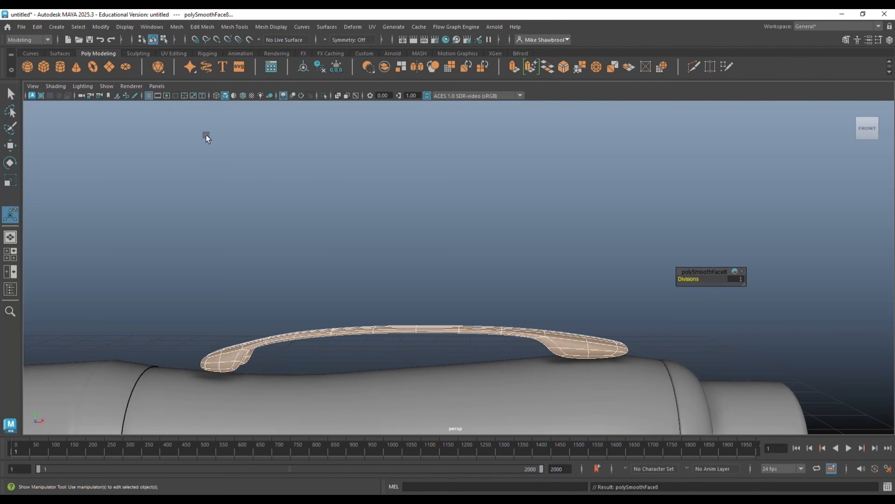
{"action": "left_click", "coordinate": [339, 222]}
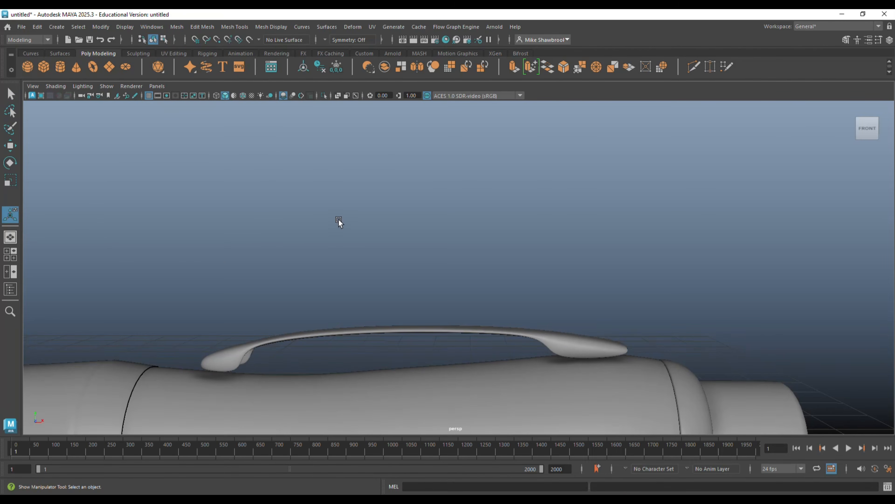
Move the smoothed clip down slightly so both of its feet sit against the pen body.
{"action": "left_click", "coordinate": [563, 353]}
{"action": "middle_click_drag", "start_coordinate": [565, 352], "coordinate": [503, 233], "text": "alt"}
{"action": "left_click_drag", "start_coordinate": [503, 233], "coordinate": [502, 242], "text": "alt"}
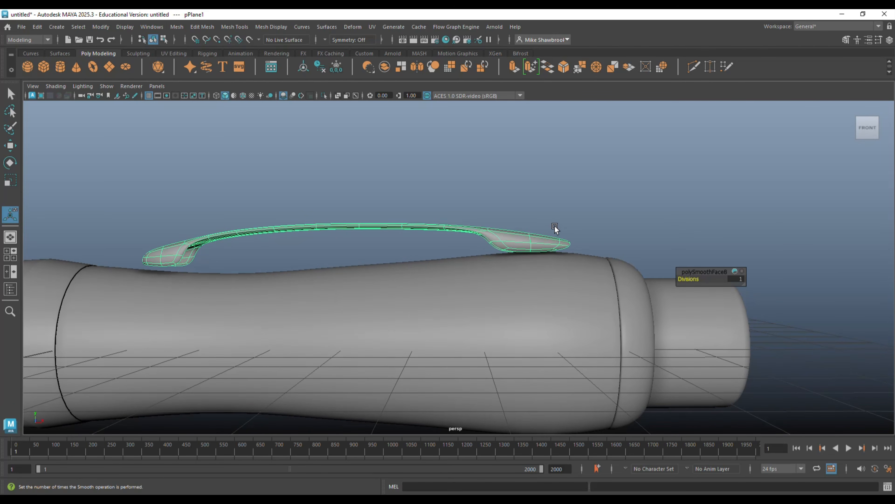
{"action": "key", "text": "w"}
{"action": "left_click_drag", "start_coordinate": [317, 173], "coordinate": [319, 176]}
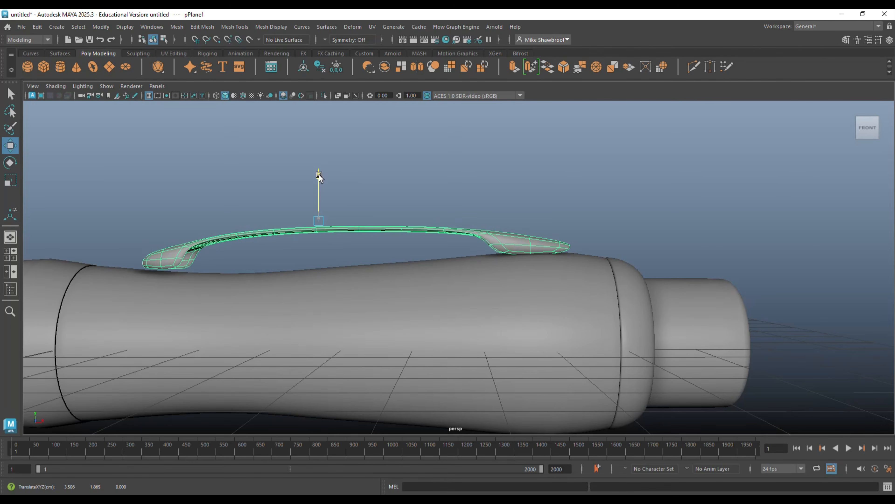
{"action": "left_click", "coordinate": [456, 168]}
Examine the complete pen and its attached clip from the front and from angled views.
{"action": "scroll", "coordinate": [497, 218], "scroll_direction": "down", "scroll_amount": 6}
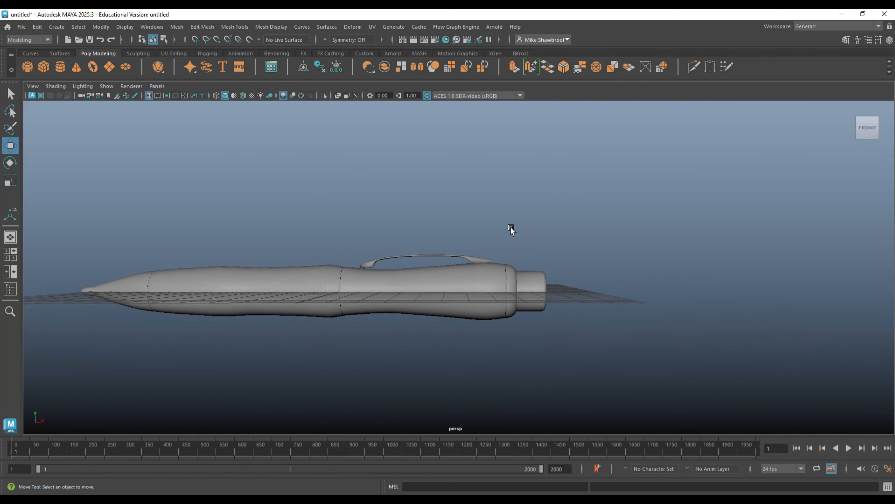
{"action": "left_click_drag", "start_coordinate": [511, 227], "coordinate": [480, 330], "text": "alt"}
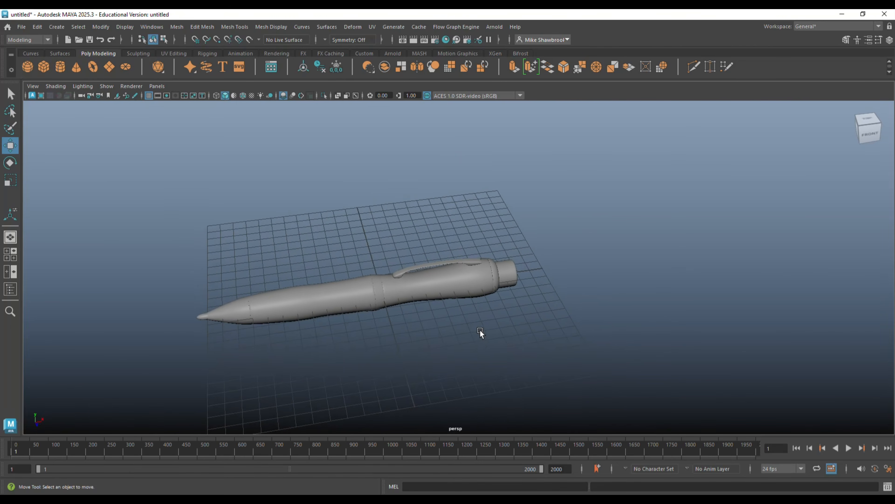
{"action": "middle_click_drag", "start_coordinate": [480, 329], "coordinate": [562, 300], "text": "alt"}
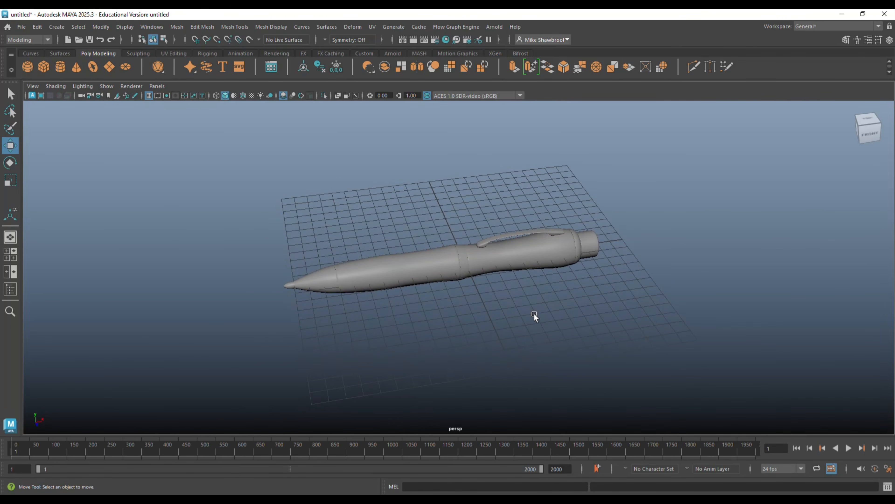
{"action": "scroll", "coordinate": [534, 313], "scroll_direction": "up", "scroll_amount": 6}
{"action": "left_click_drag", "start_coordinate": [514, 327], "coordinate": [536, 327], "text": "alt"}
{"action": "middle_click_drag", "start_coordinate": [535, 326], "coordinate": [588, 320], "text": "alt"}
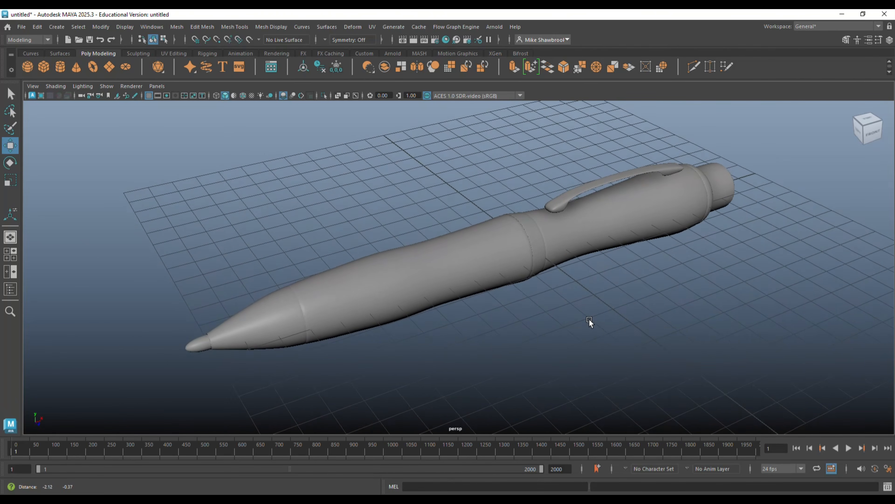
{"action": "mouse_move", "coordinate": [589, 319]}
{"action": "left_mouse_down", "text": "alt"}
{"action": "mouse_move", "coordinate": [608, 316]}
{"action": "mouse_move", "coordinate": [596, 320]}
{"action": "left_mouse_up", "text": "alt"}
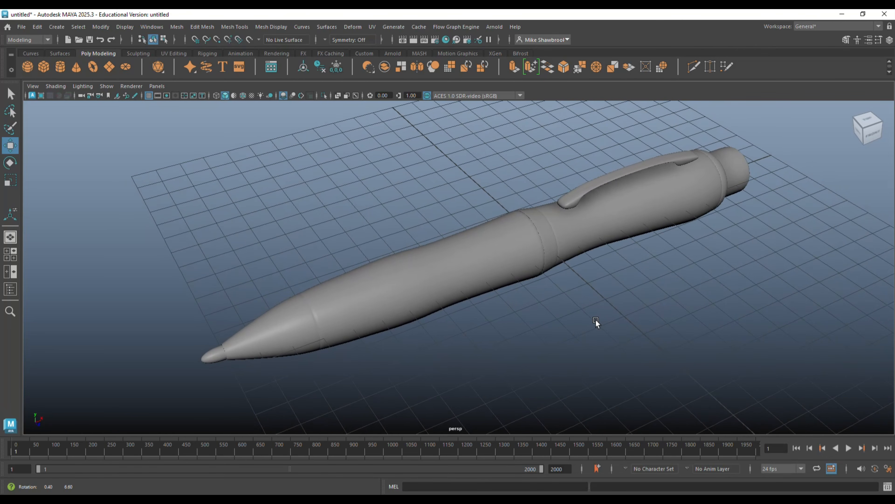